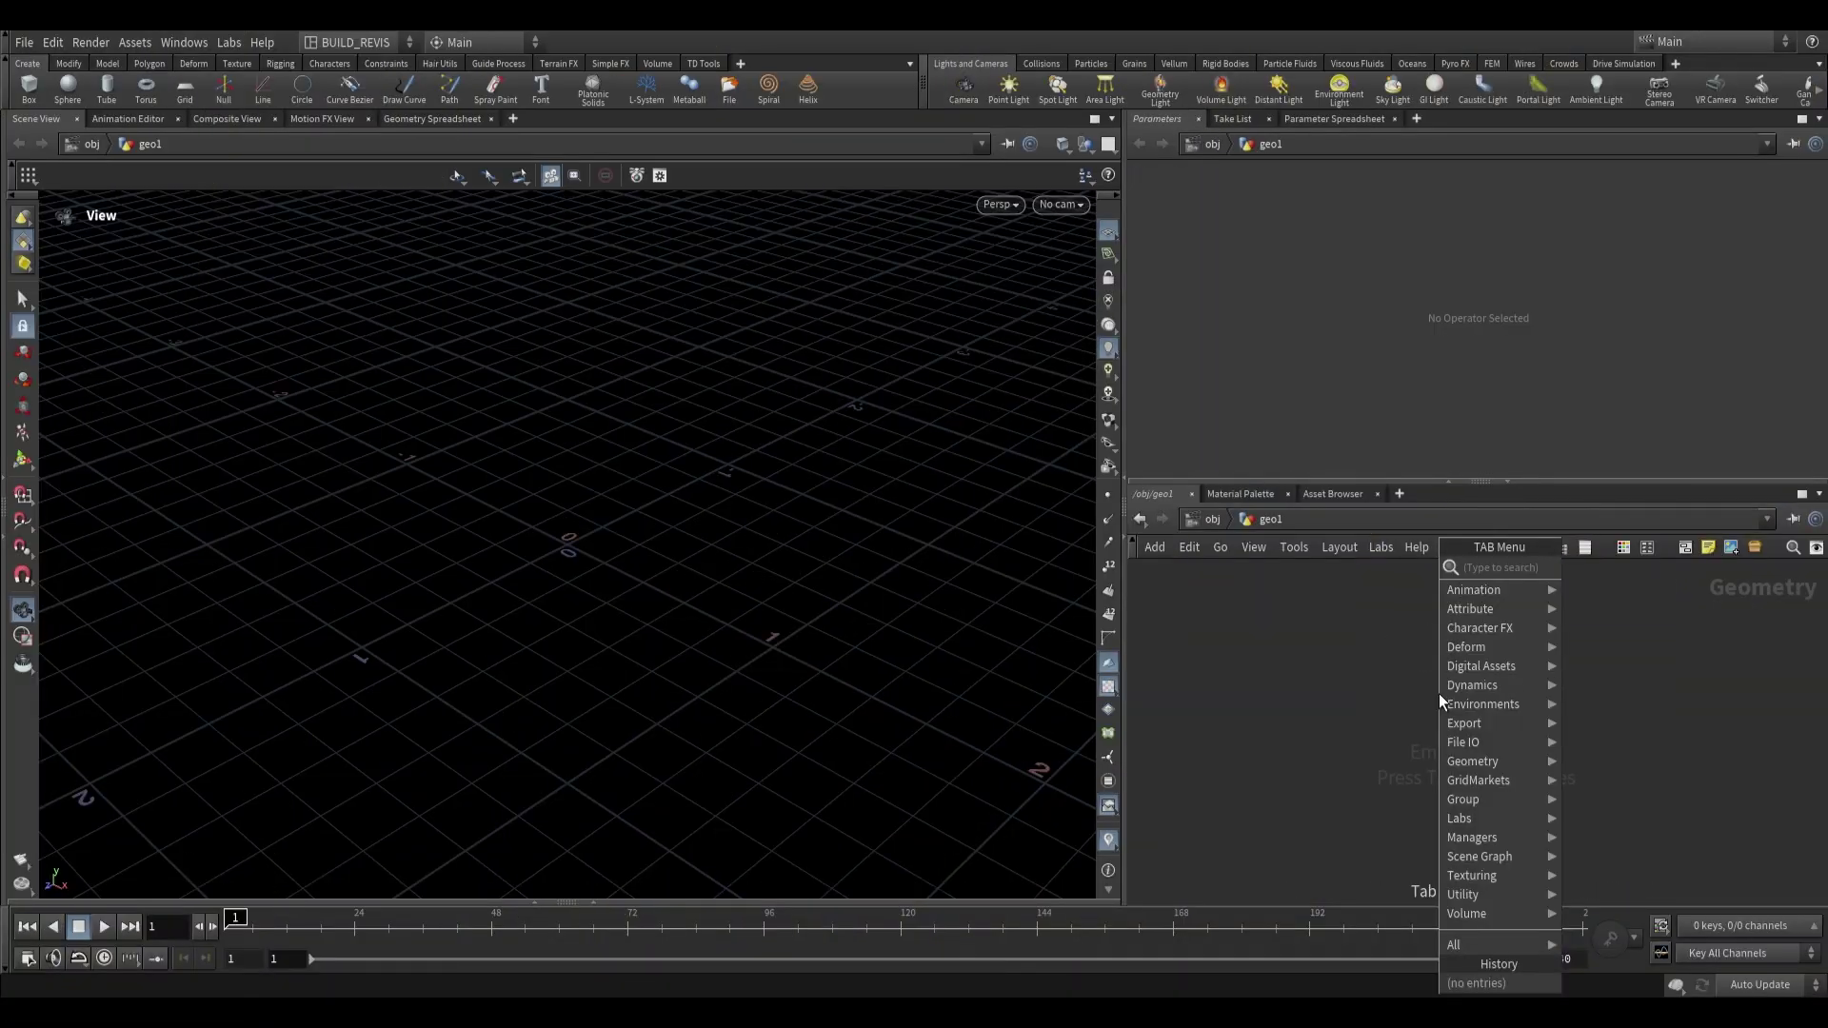
# Step: Add a HeightField node to the geo1 network and frame the resulting terrain in the viewport
pyautogui.write('hf')
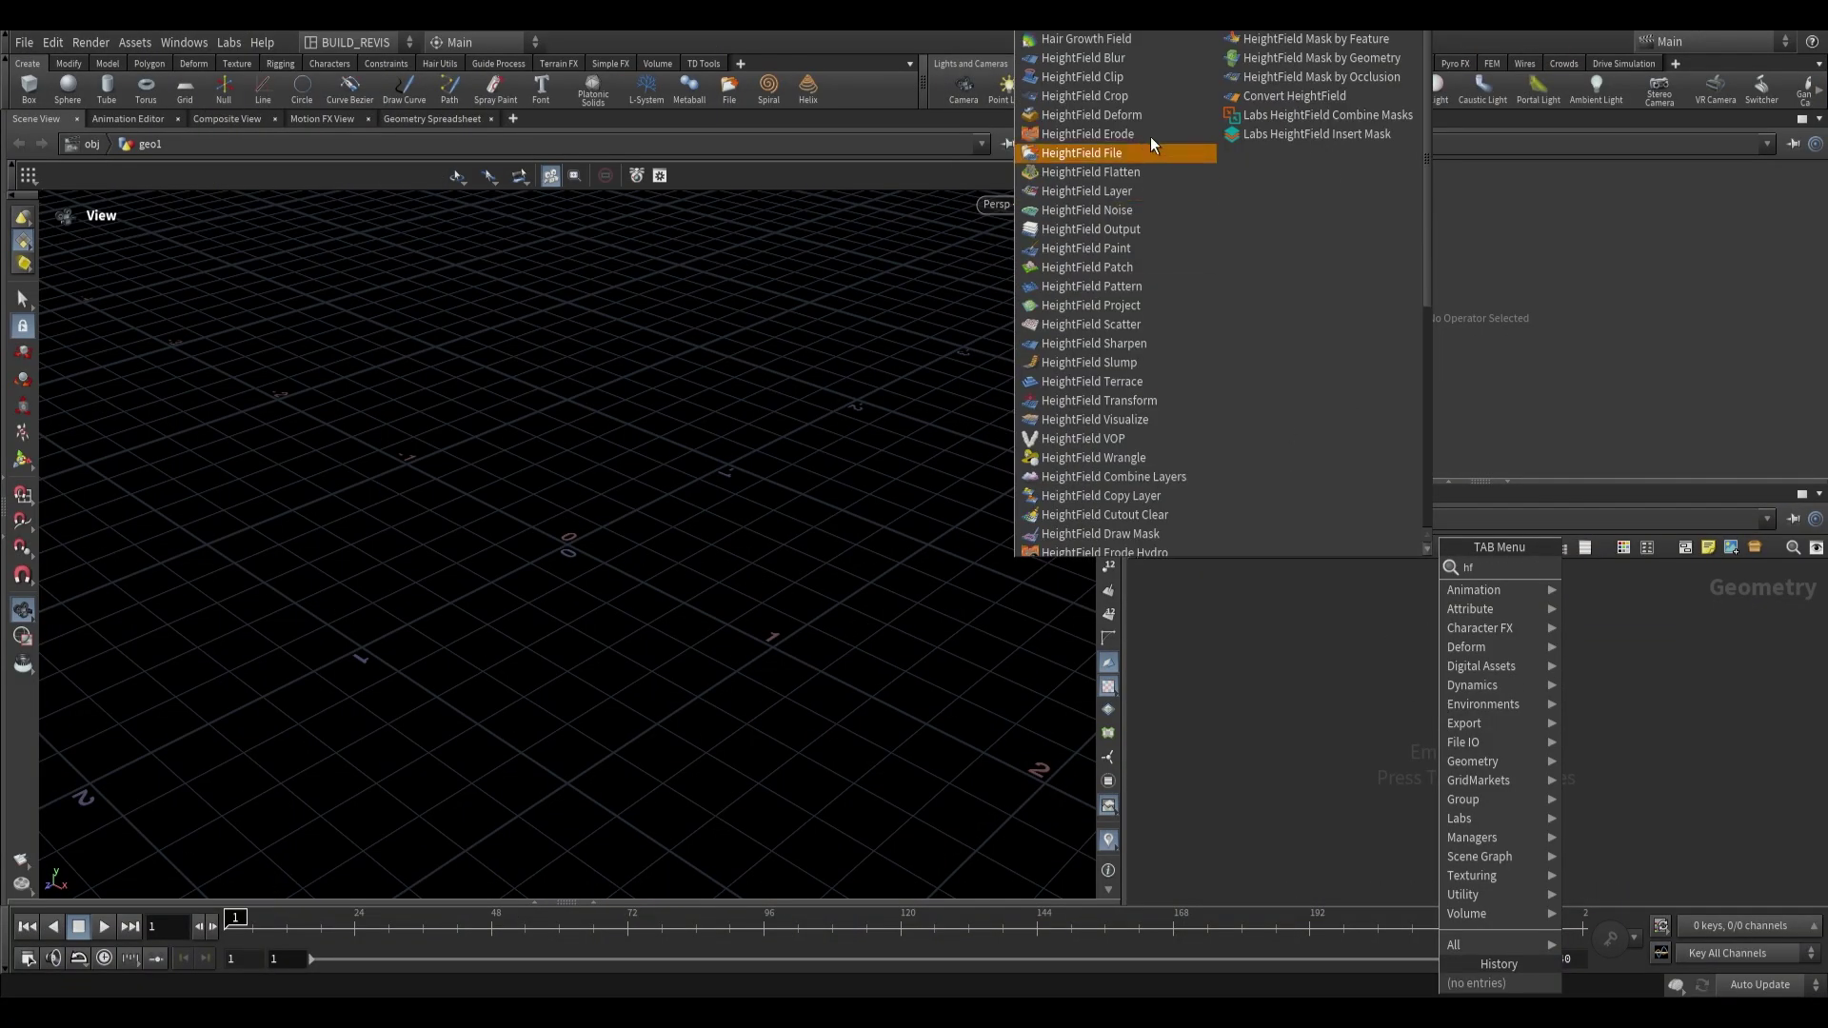
pyautogui.click(1097, 36)
pyautogui.click(1415, 662)
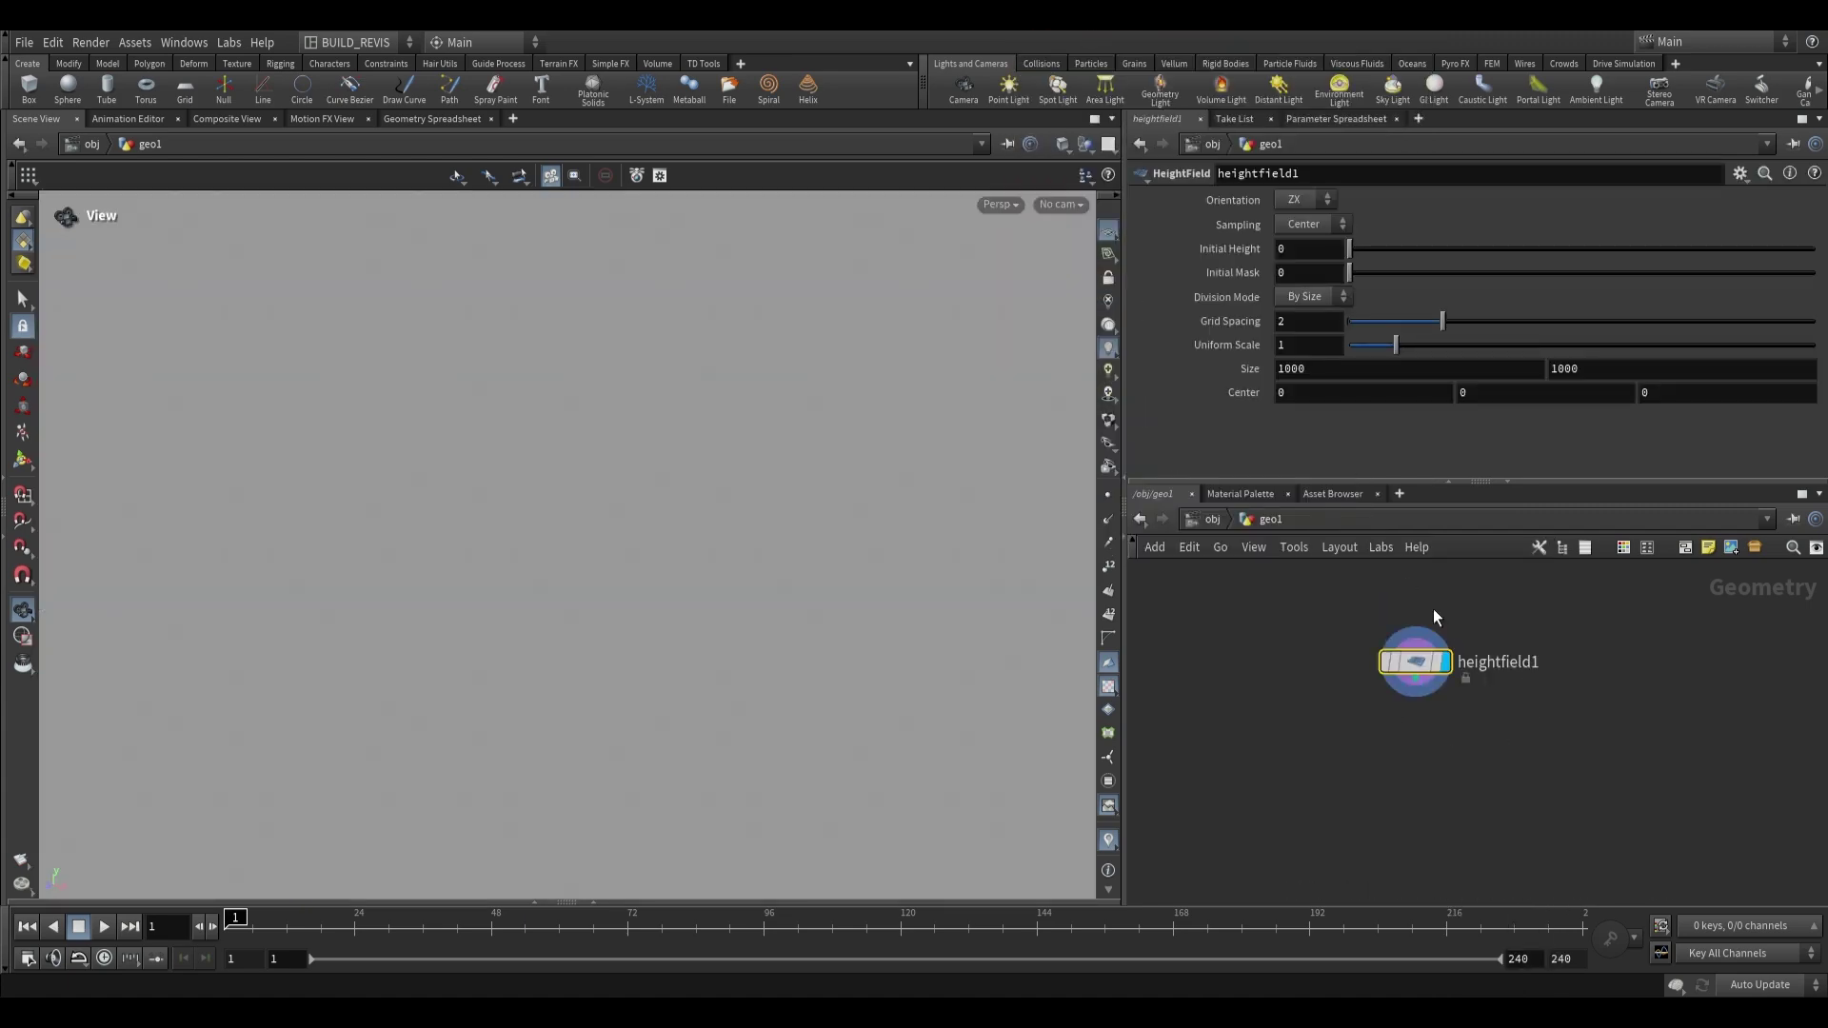
pyautogui.hotkey('space', 'f')
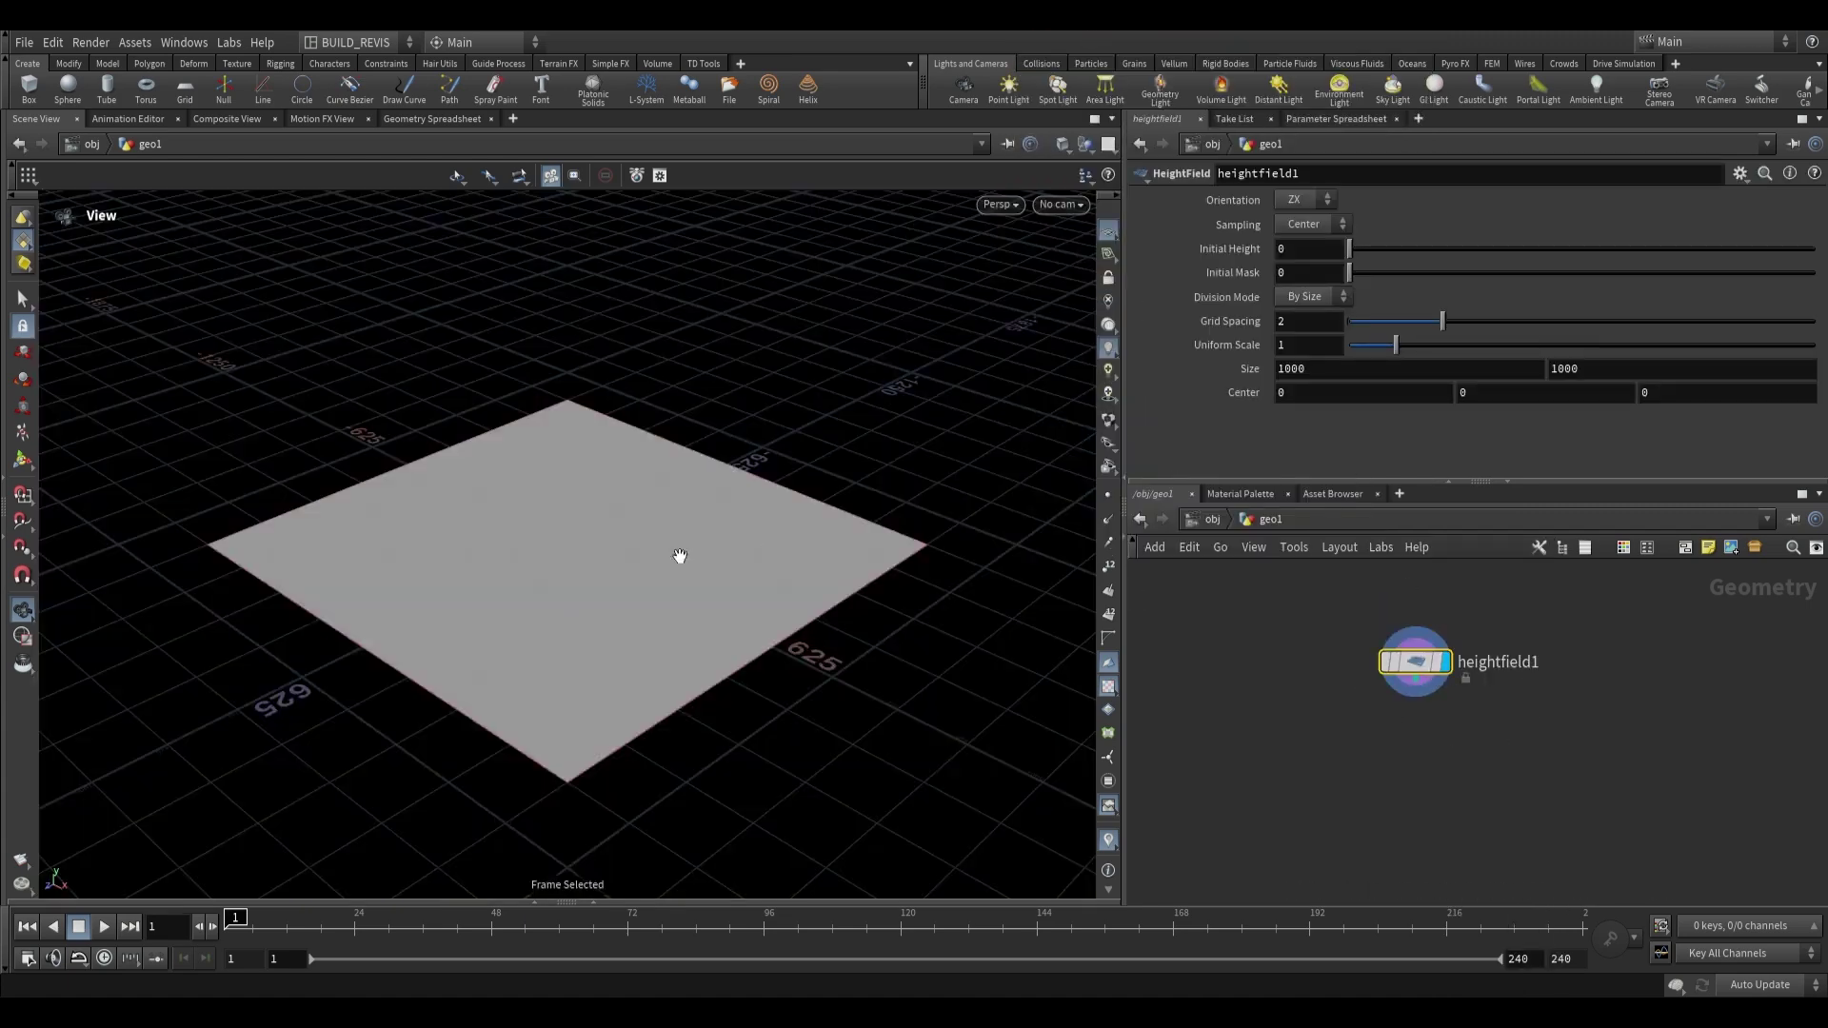
pyautogui.moveTo(682, 559); pyautogui.dragTo(613, 629)
pyautogui.scroll(2, 612, 628)
pyautogui.moveTo(781, 514); pyautogui.dragTo(820, 562)
pyautogui.moveTo(821, 562); pyautogui.dragTo(760, 529, button='middle')
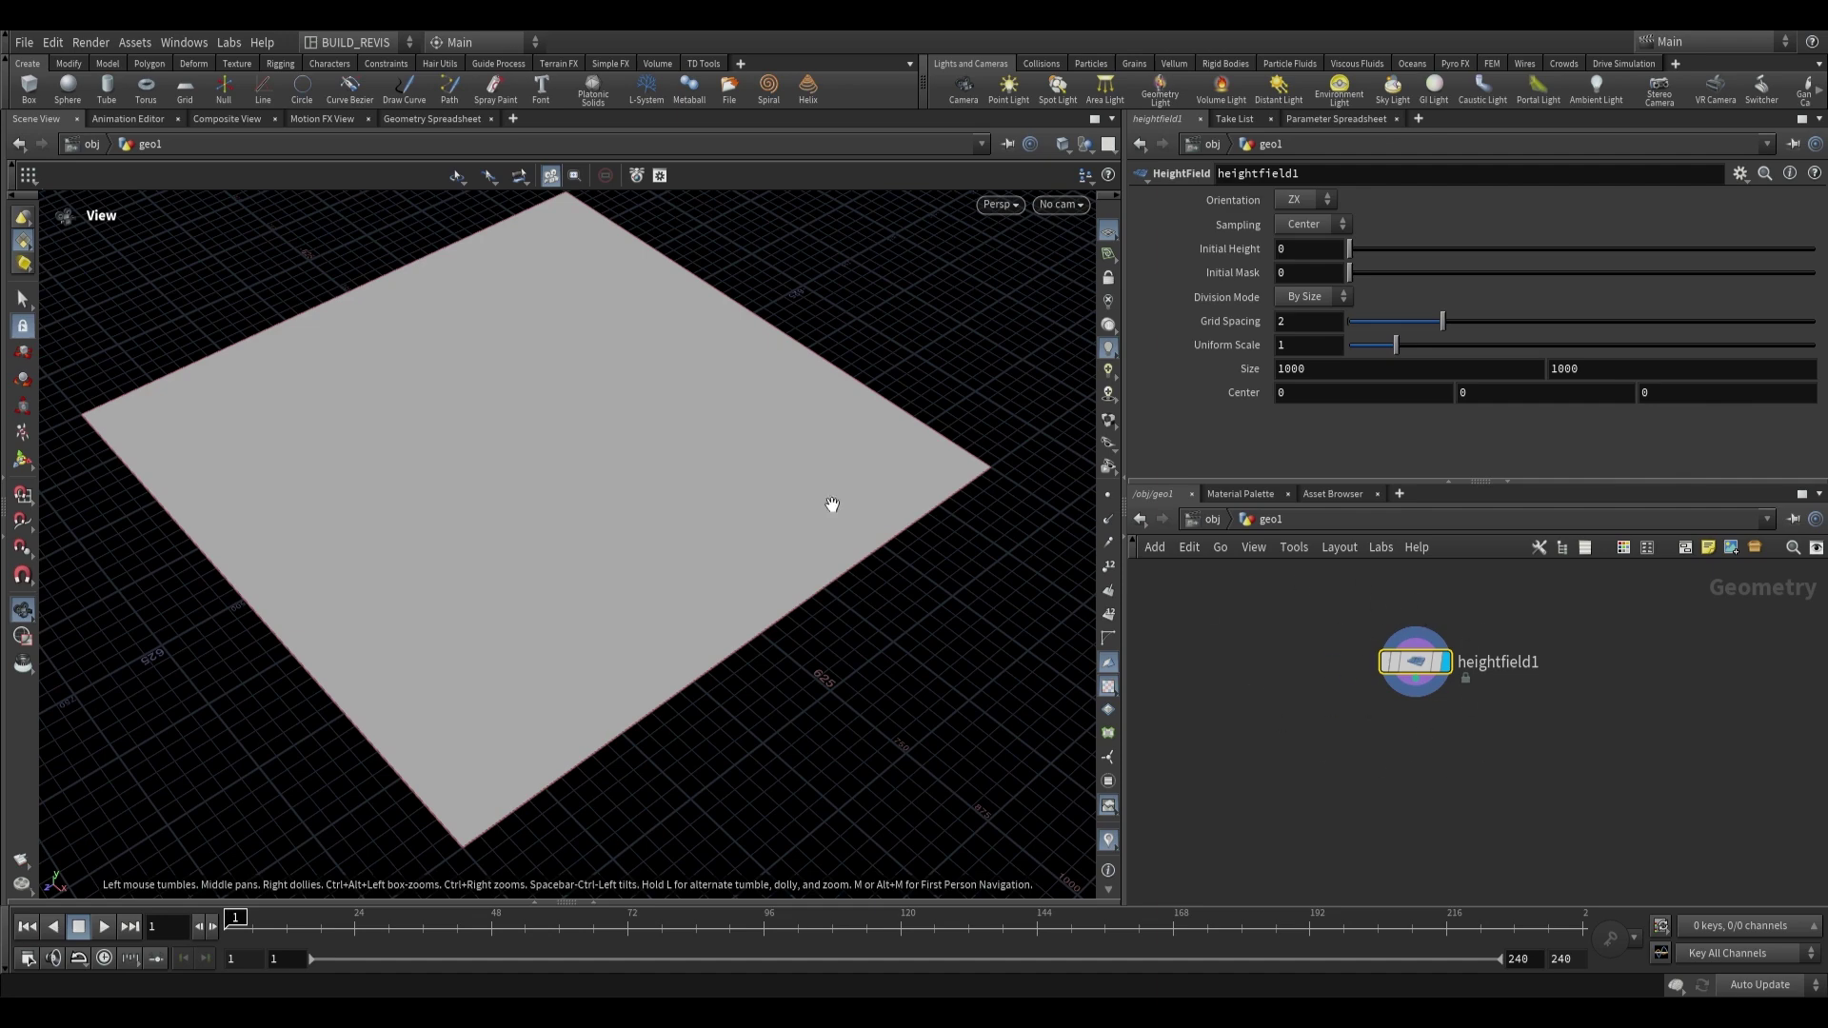
pyautogui.moveTo(832, 505)
pyautogui.mouseDown()
pyautogui.moveTo(820, 485)
pyautogui.moveTo(862, 519)
pyautogui.mouseUp()
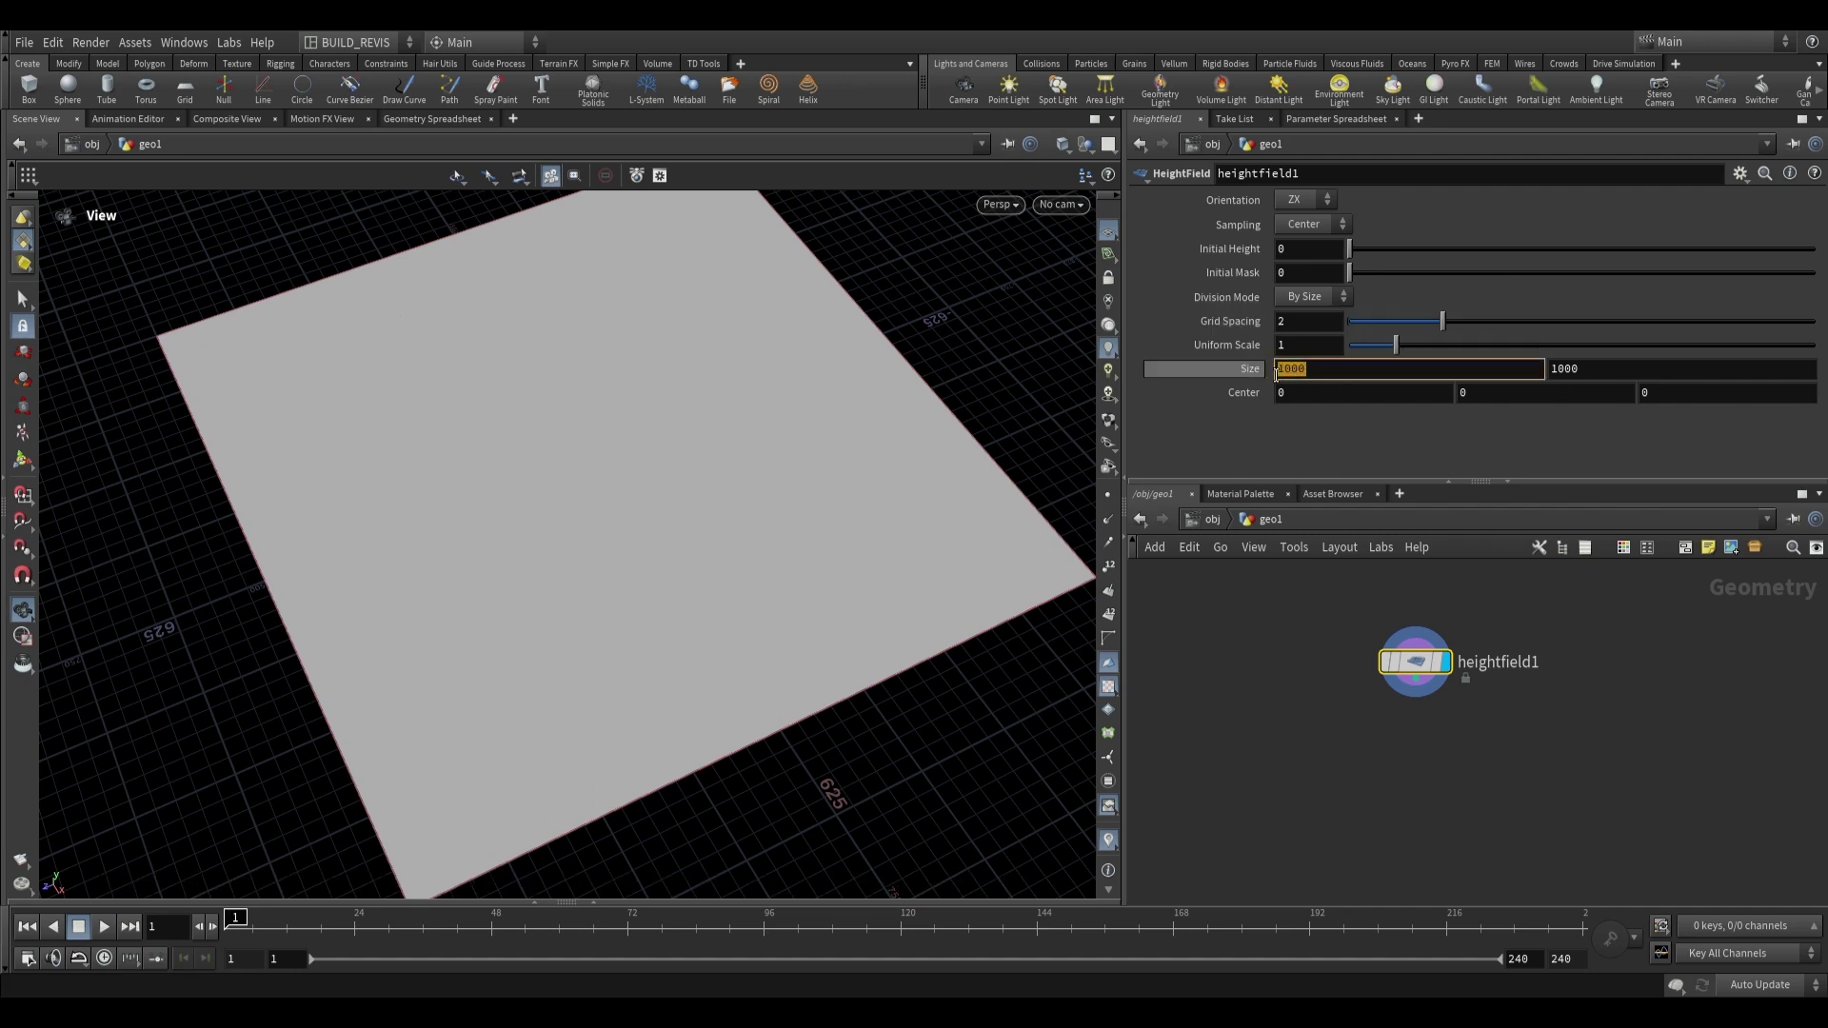
# Step: Set the heightfield's size to 500 by 500
pyautogui.click(1320, 325)
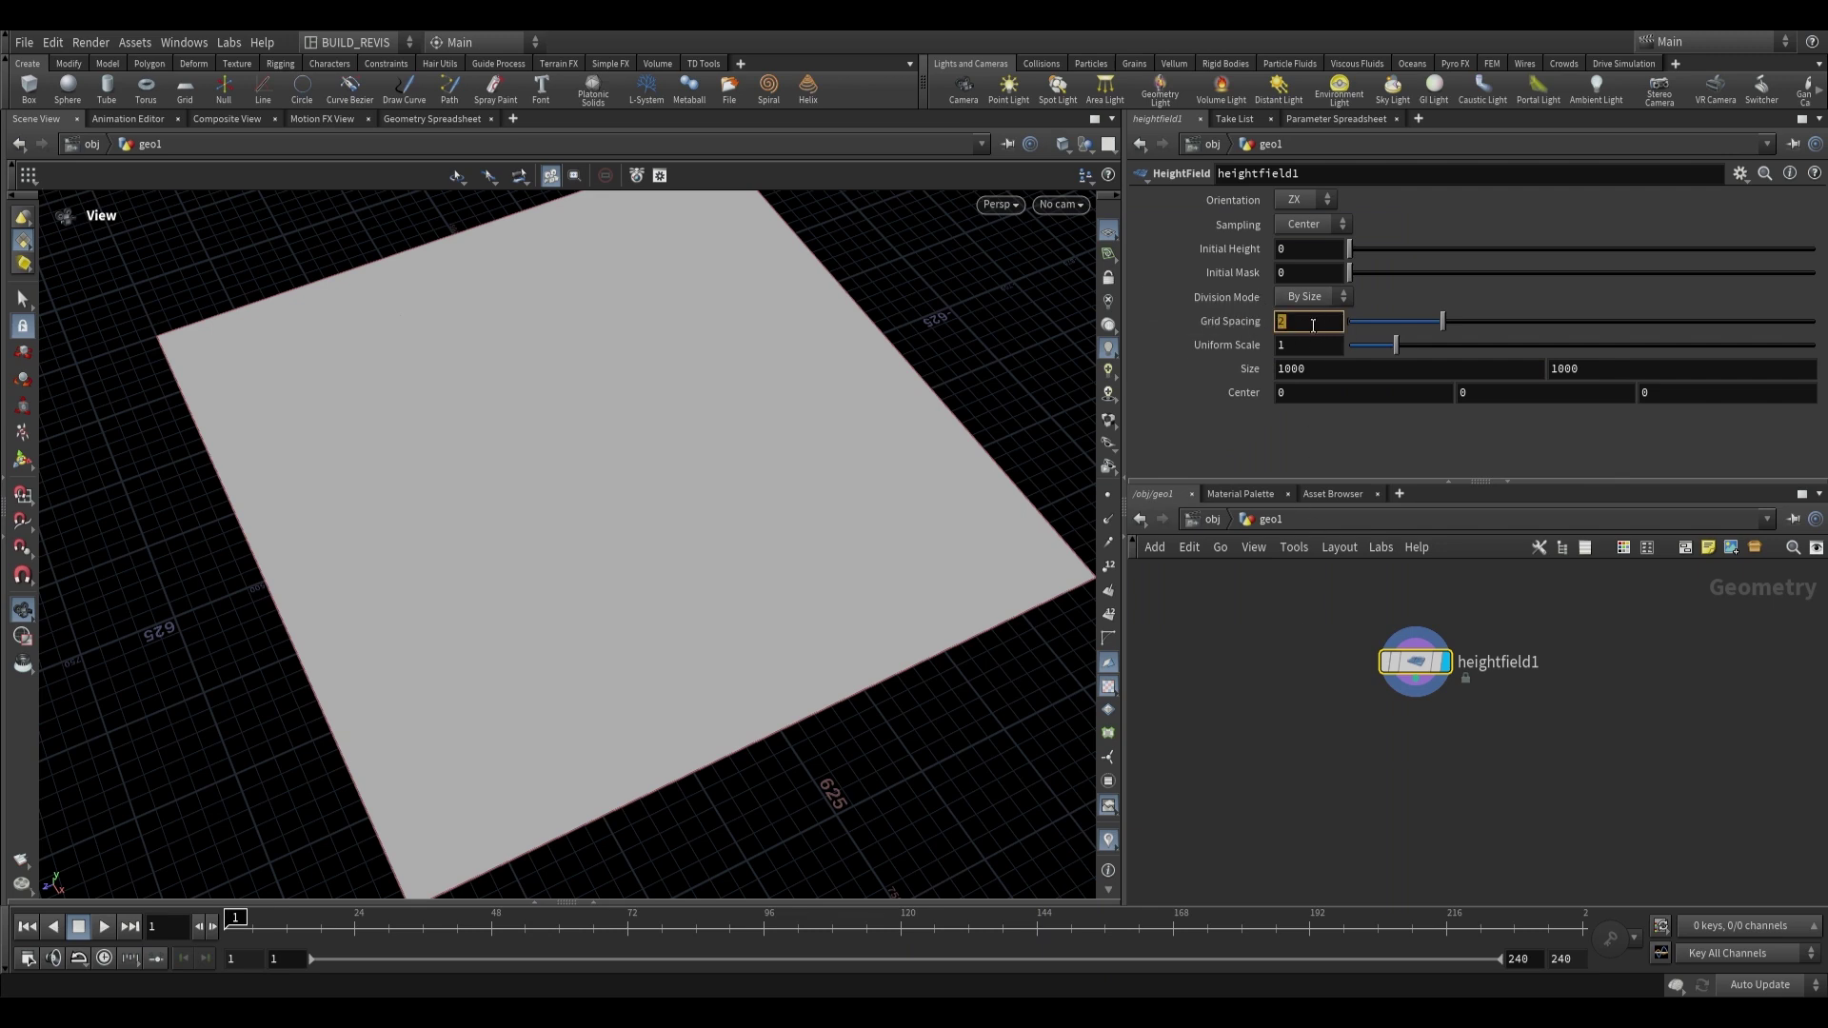
pyautogui.click(1197, 375)
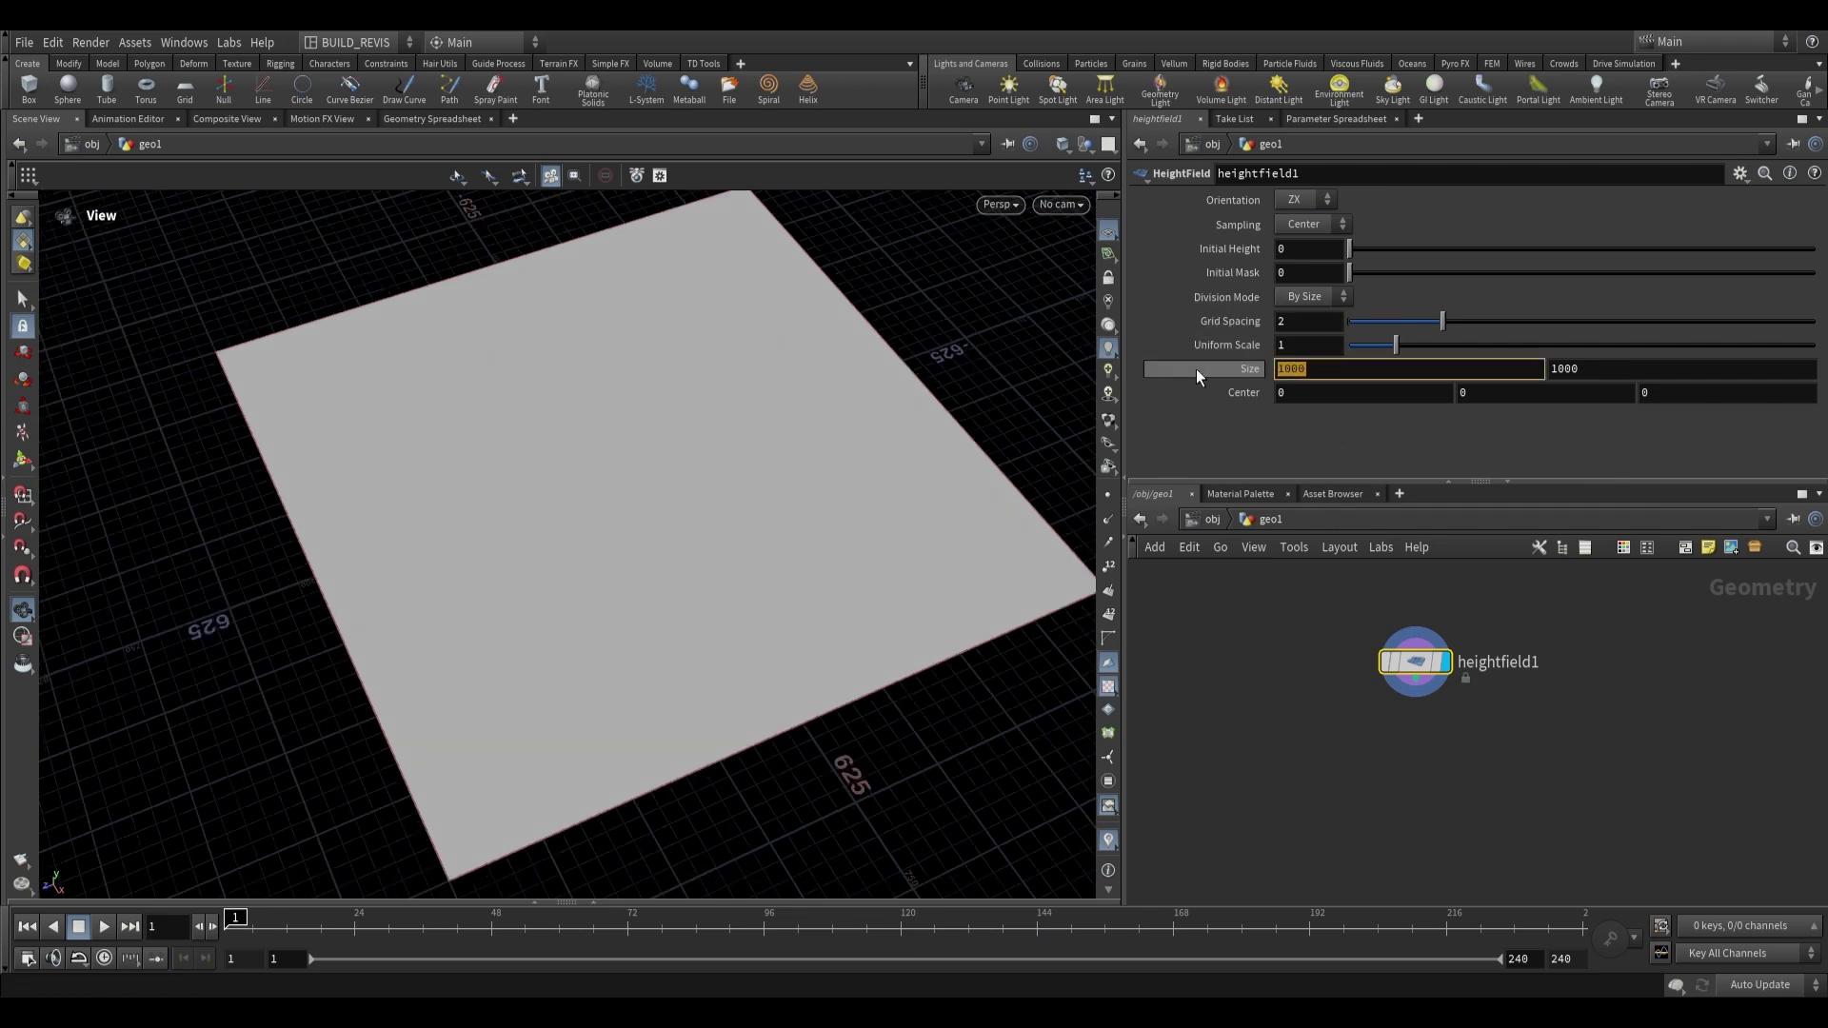
pyautogui.press('Tab')
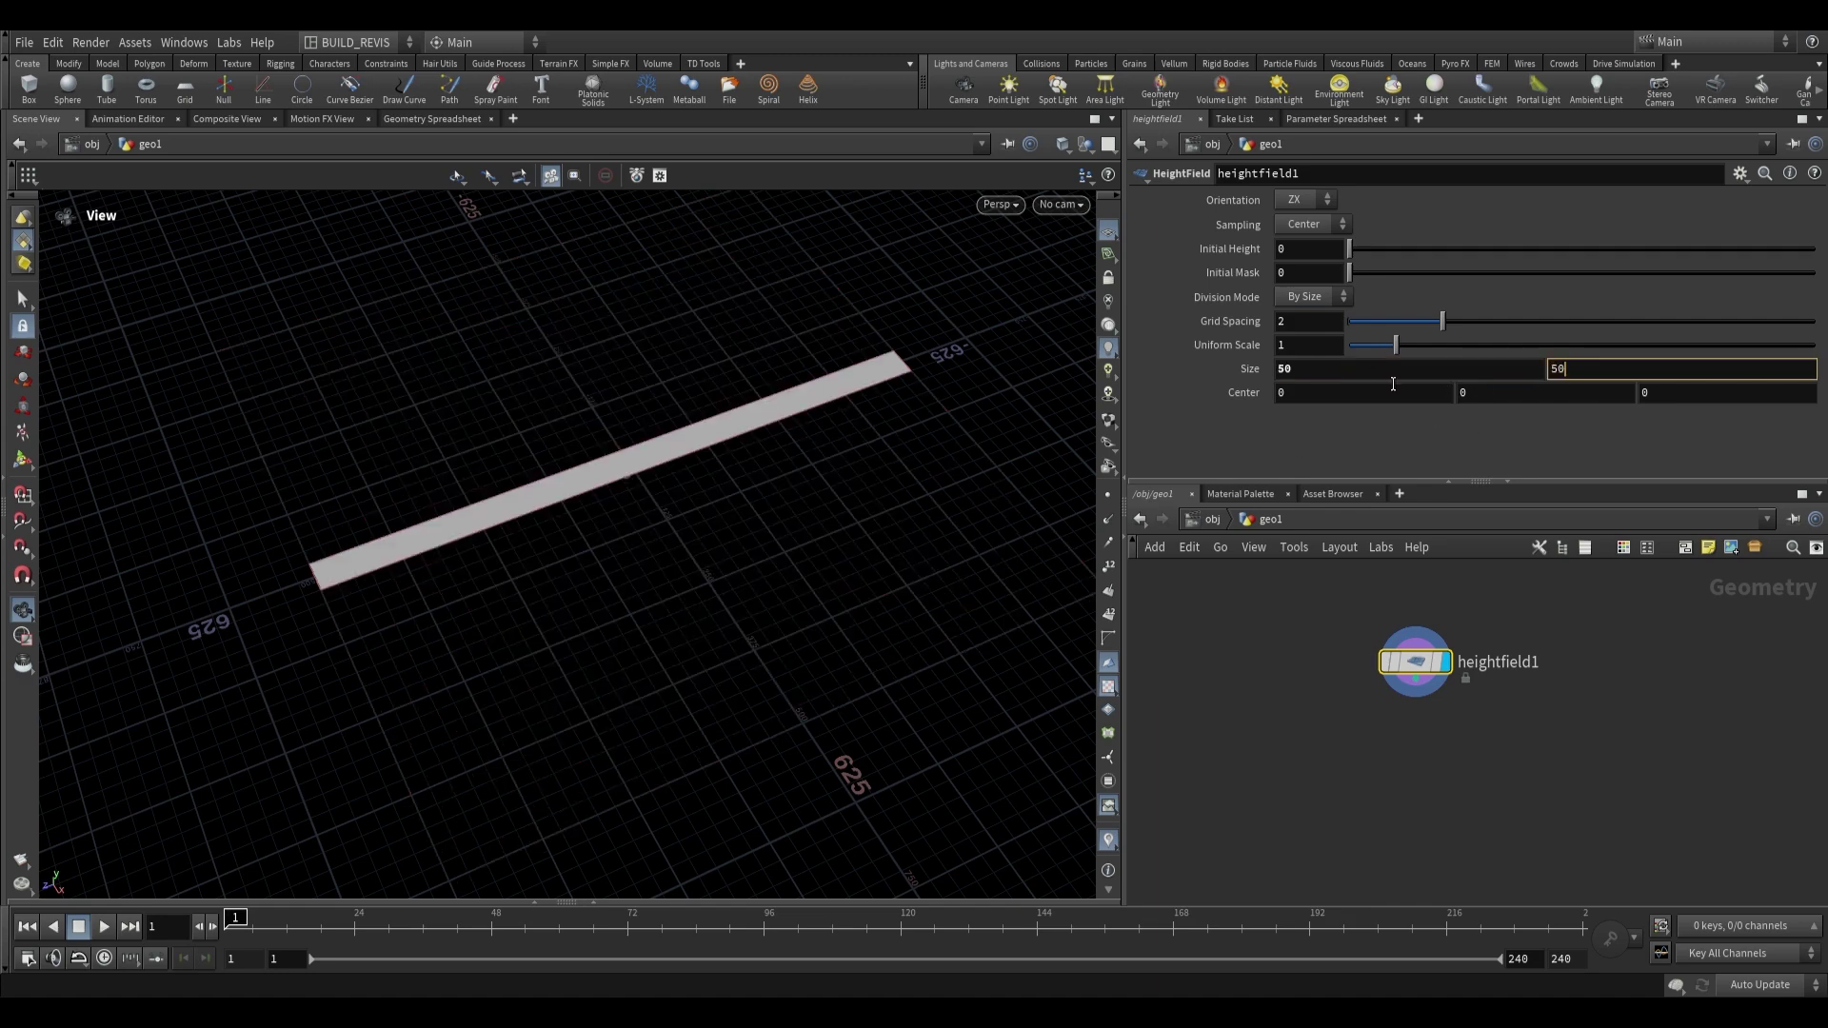
pyautogui.click(1364, 370)
pyautogui.write('0')
pyautogui.click(1608, 370)
pyautogui.write('0')
pyautogui.scroll(3, 609, 423)
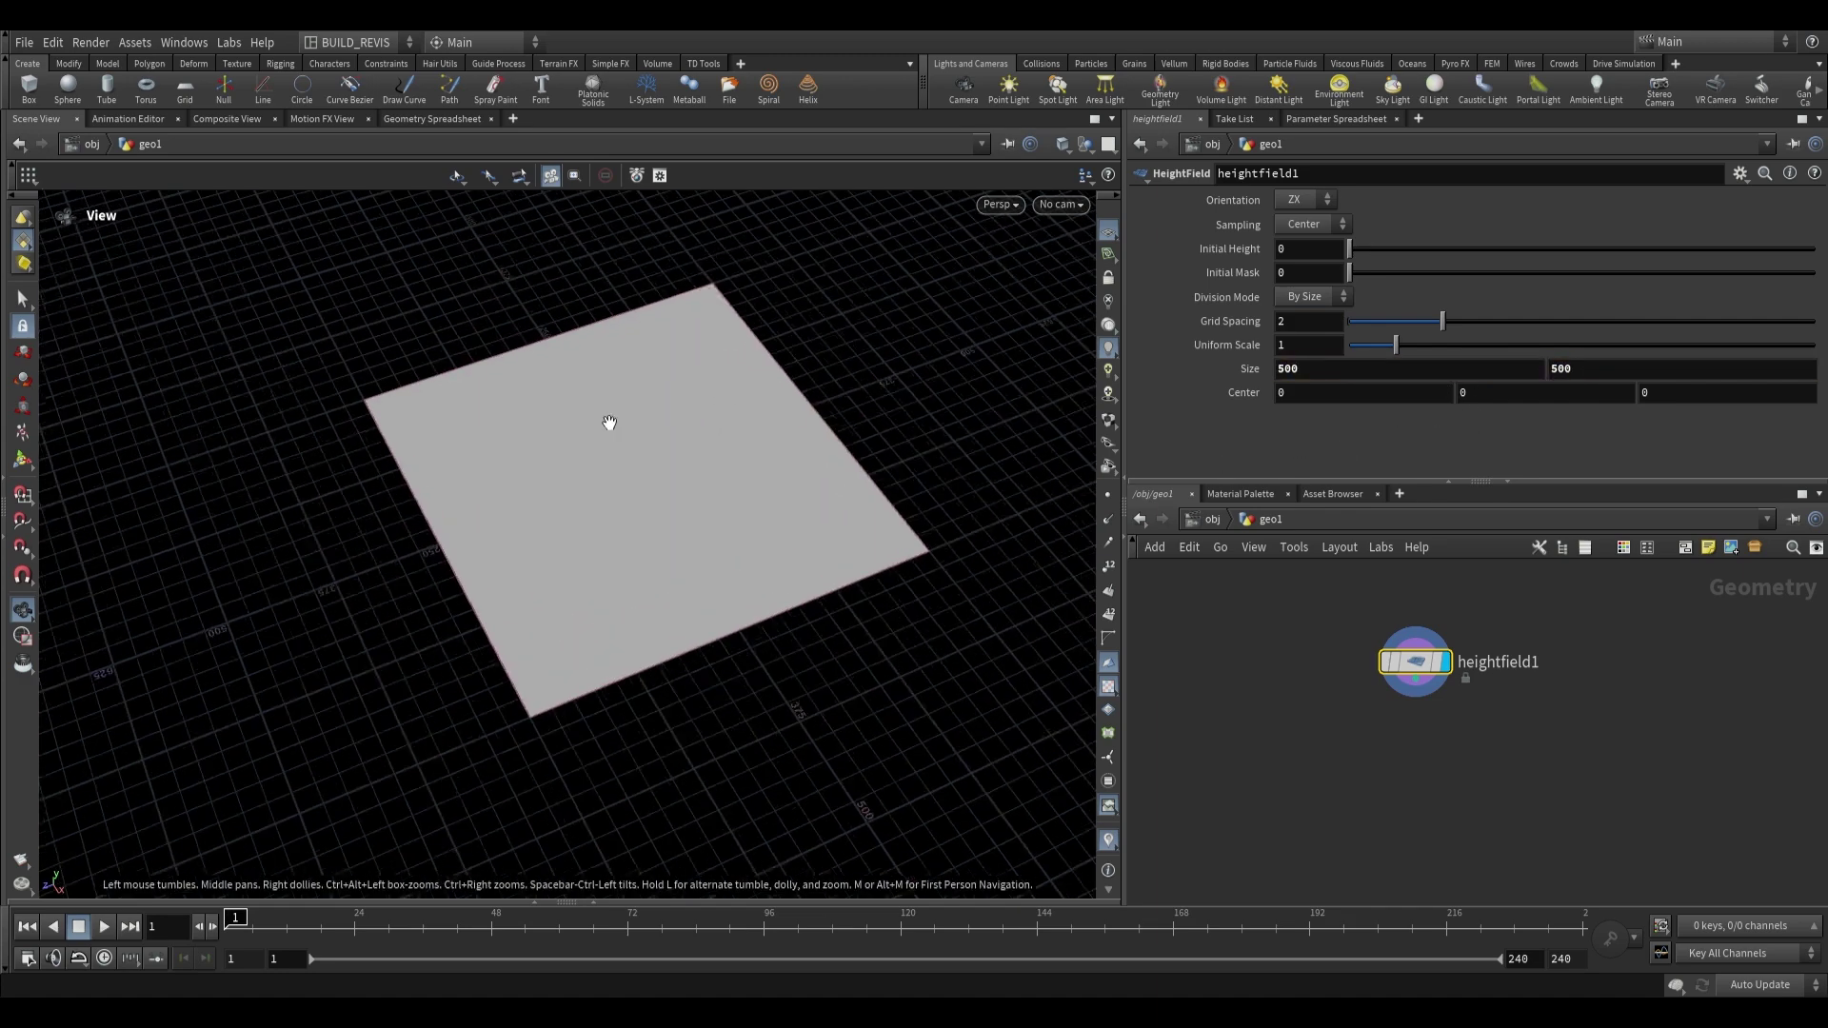
pyautogui.scroll(2, 609, 422)
# Step: Add a HeightField Project node below heightfield1, wired to its output
pyautogui.press('Tab')
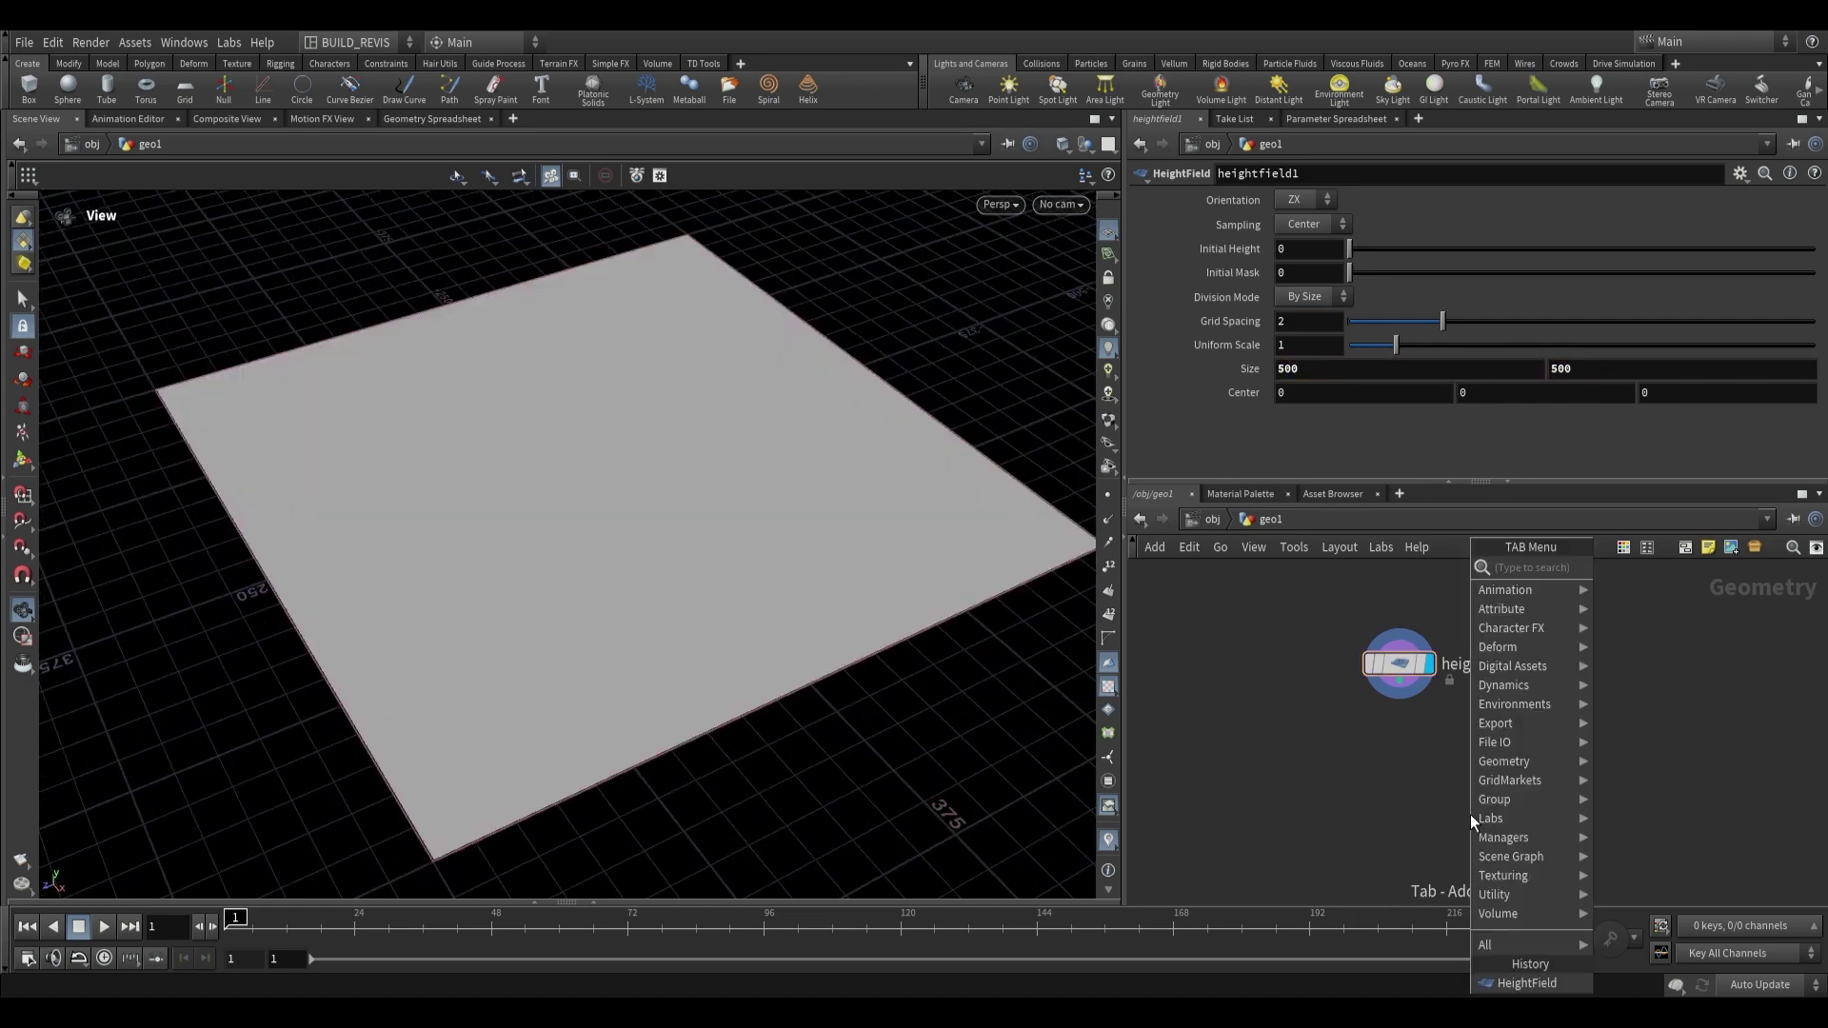
pyautogui.write('hf proje')
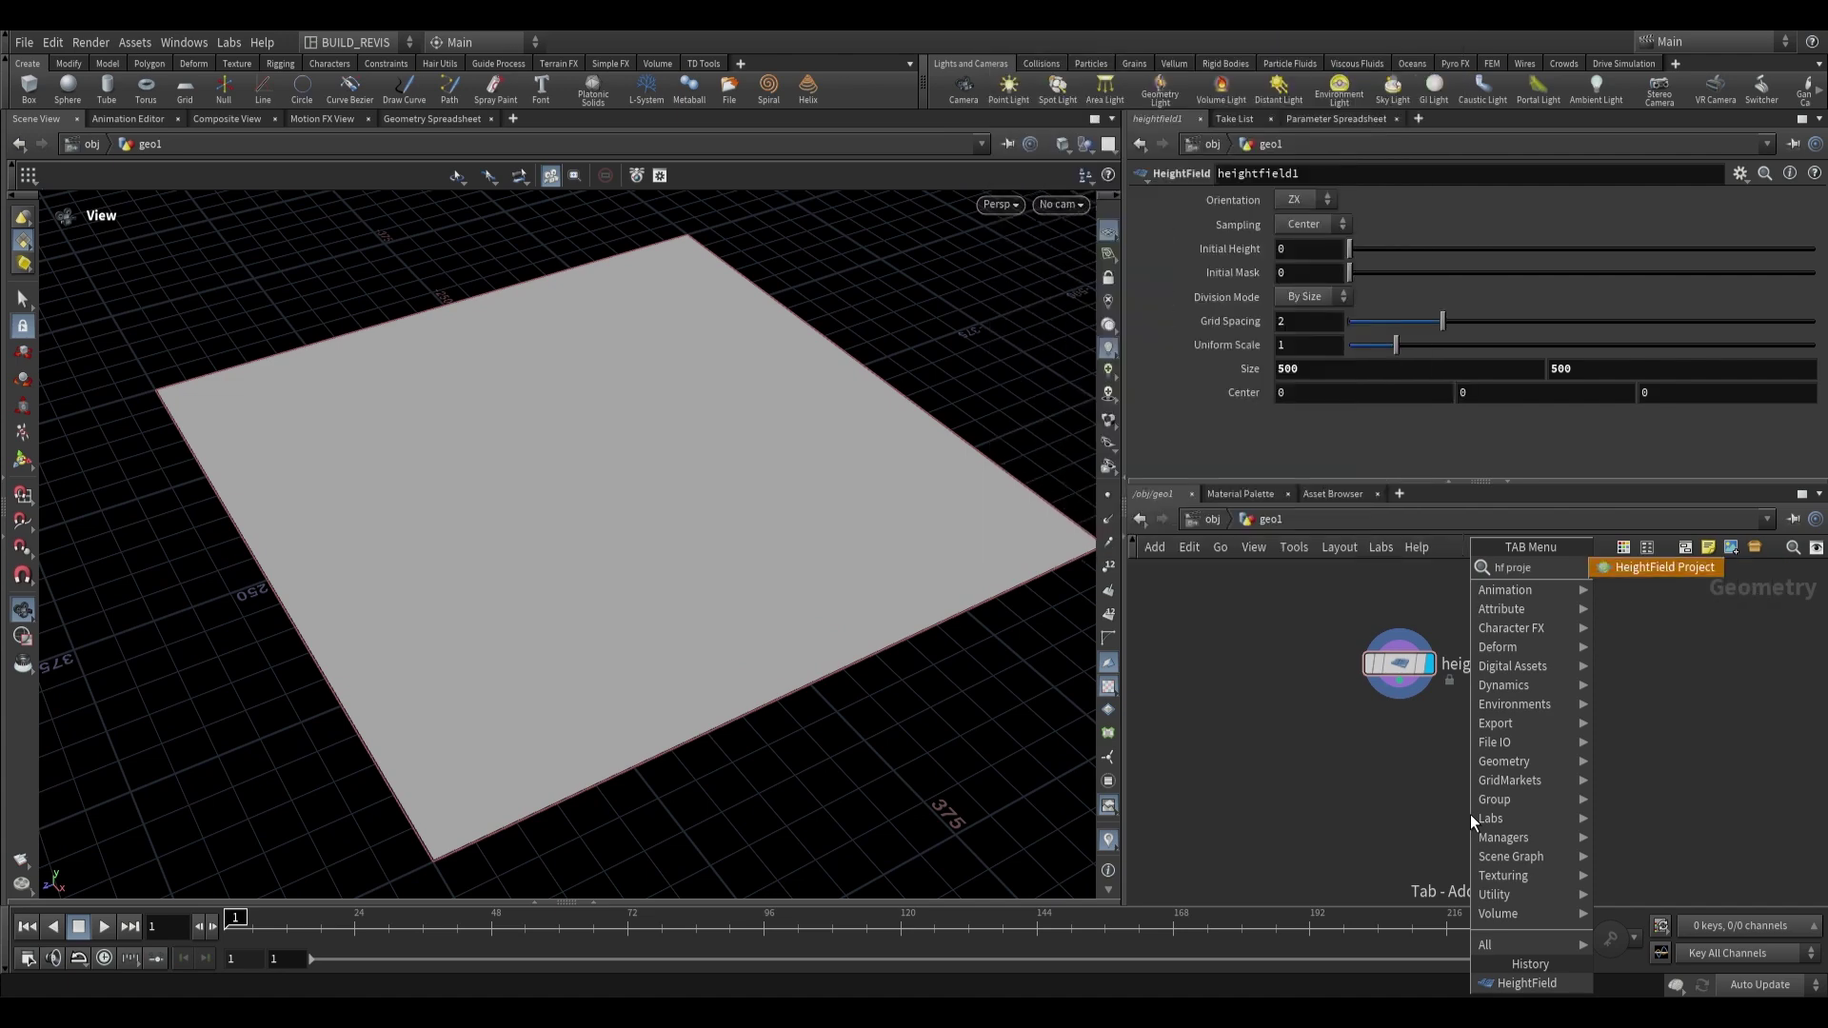
pyautogui.press('Return')
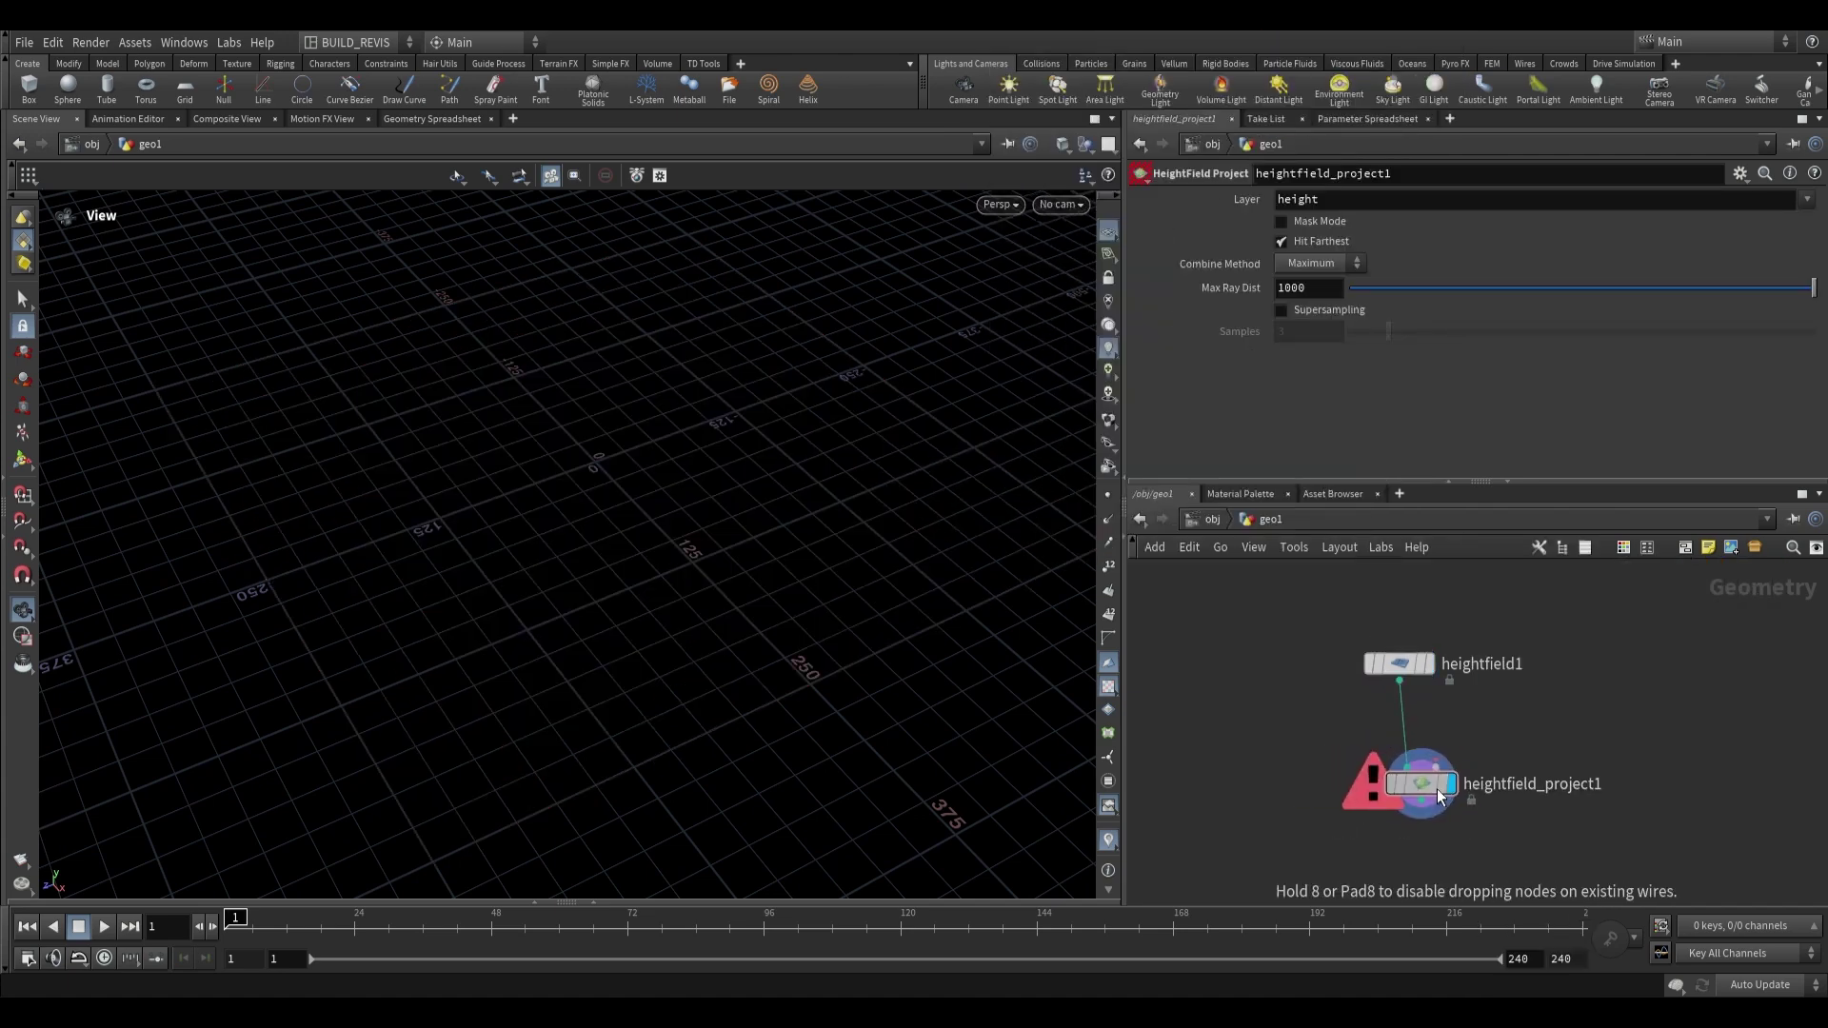
pyautogui.click(1429, 796)
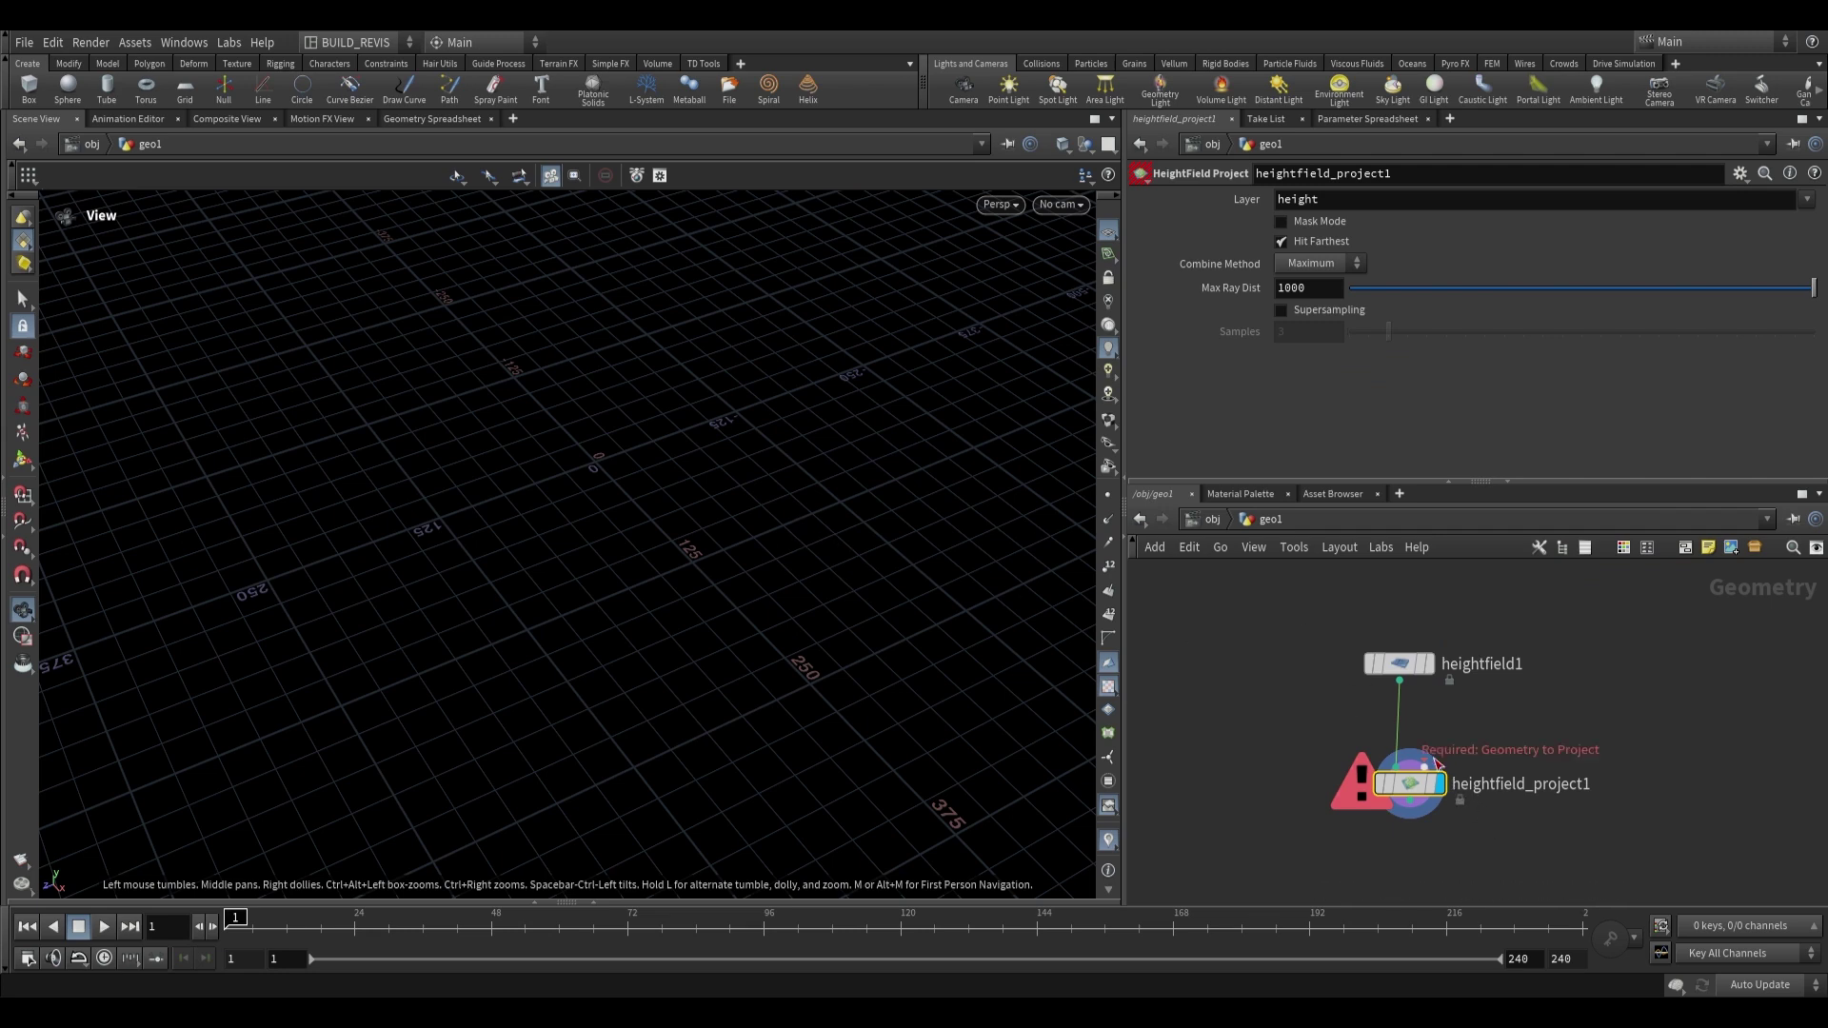
# Step: Add a polygon sphere and connect it to the second input of the HeightField Project node
pyautogui.moveTo(1566, 675); pyautogui.dragTo(1474, 729, button='middle')
pyautogui.moveTo(1321, 717); pyautogui.dragTo(1314, 717)
pyautogui.scroll(2, 1467, 726)
pyautogui.press('Tab')
pyautogui.write('sphere')
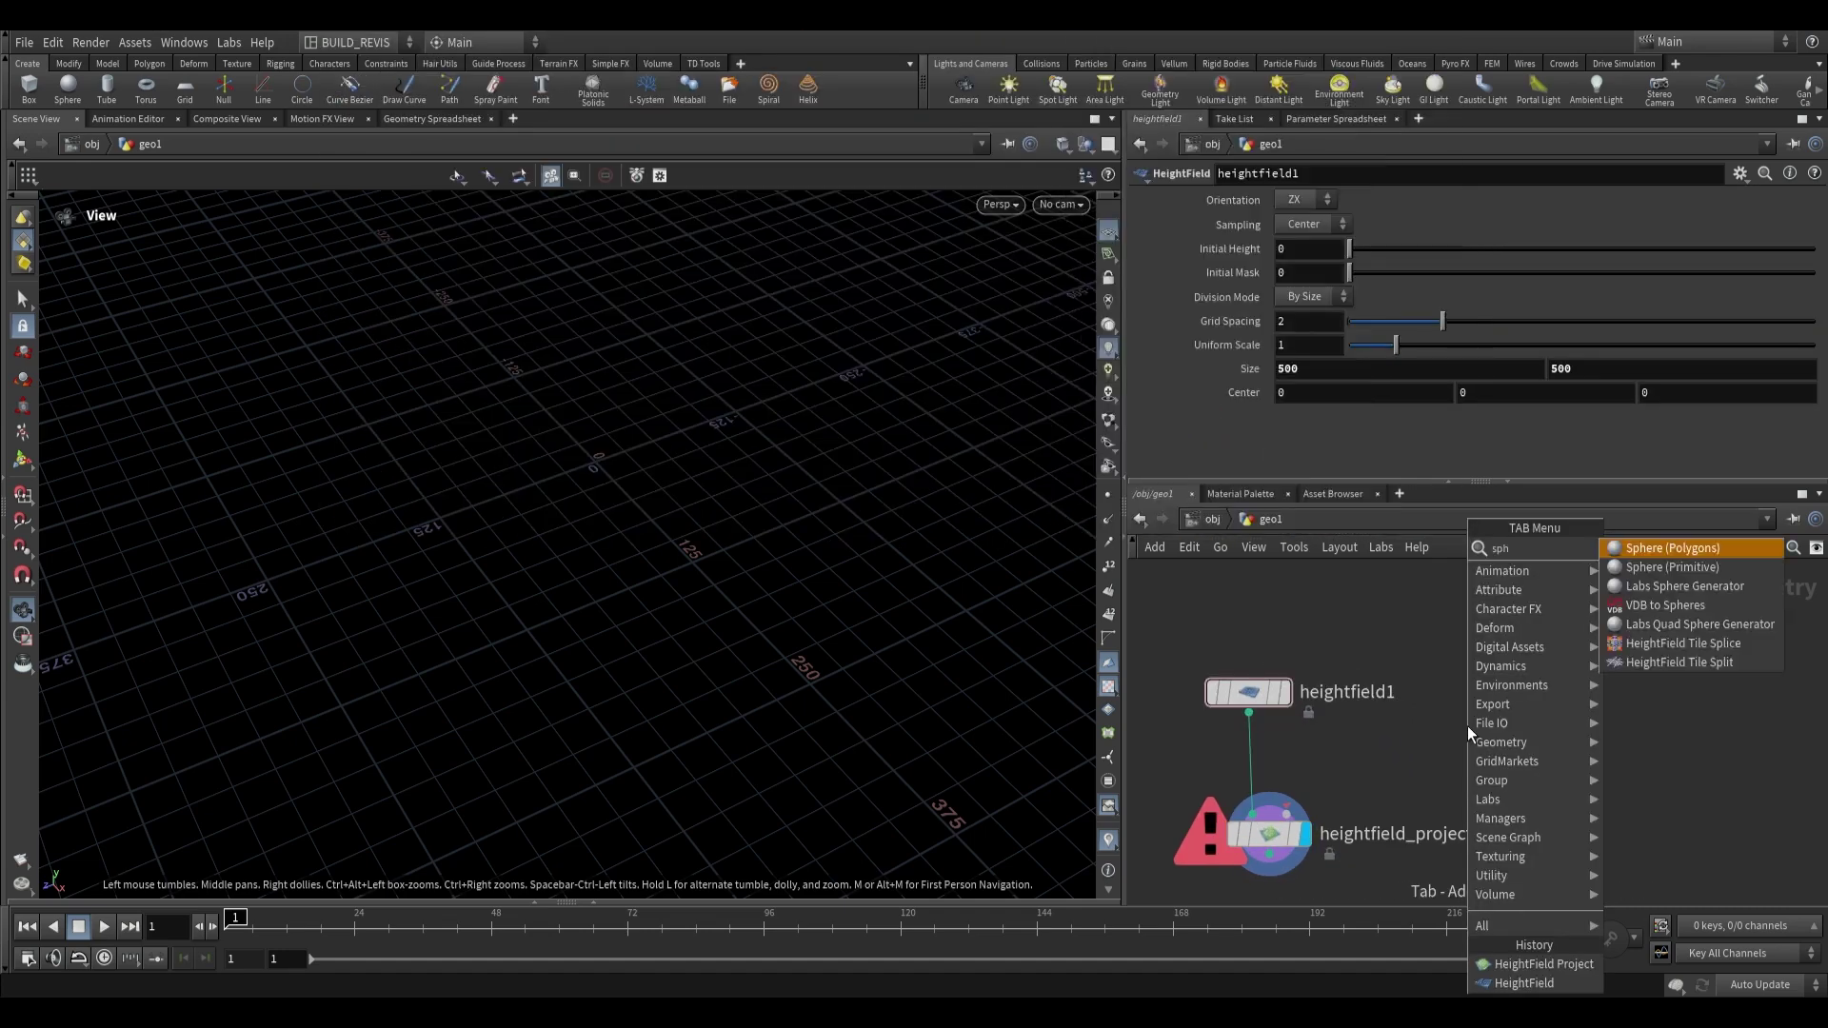
pyautogui.press('Return')
pyautogui.click(1472, 683)
pyautogui.click(1473, 705)
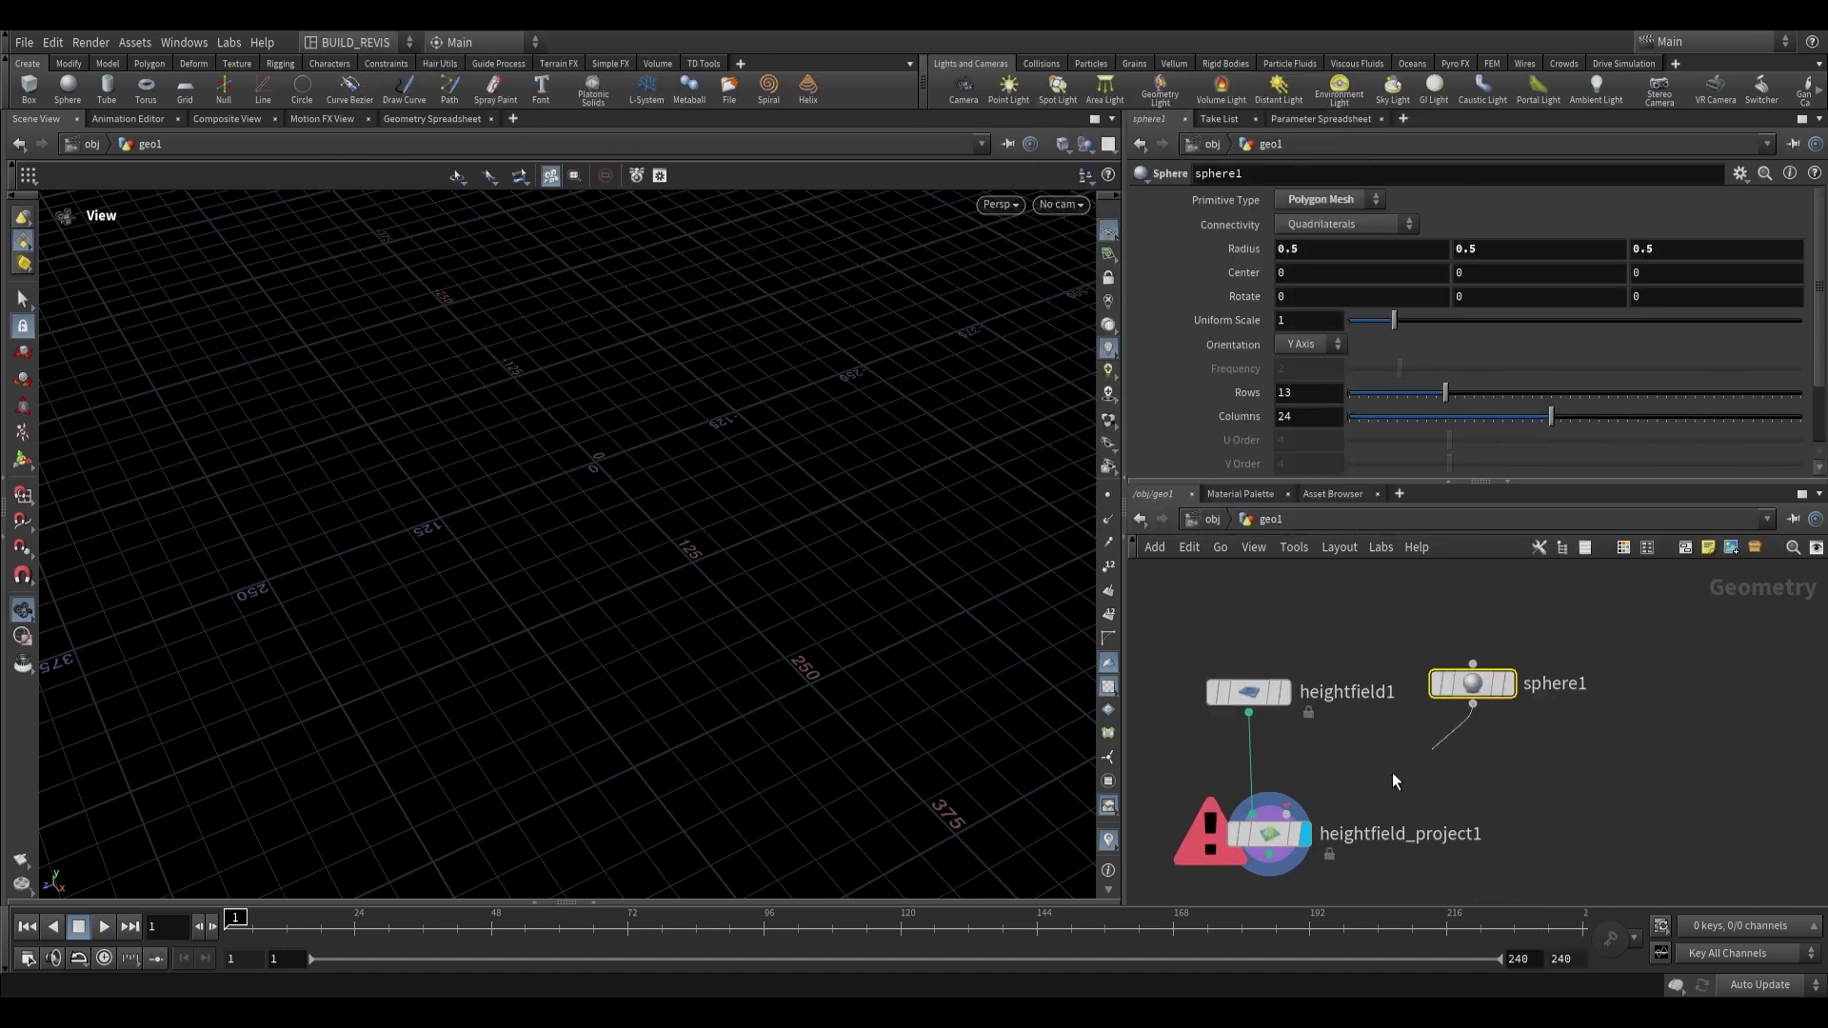
pyautogui.click(1269, 857)
pyautogui.click(1269, 857)
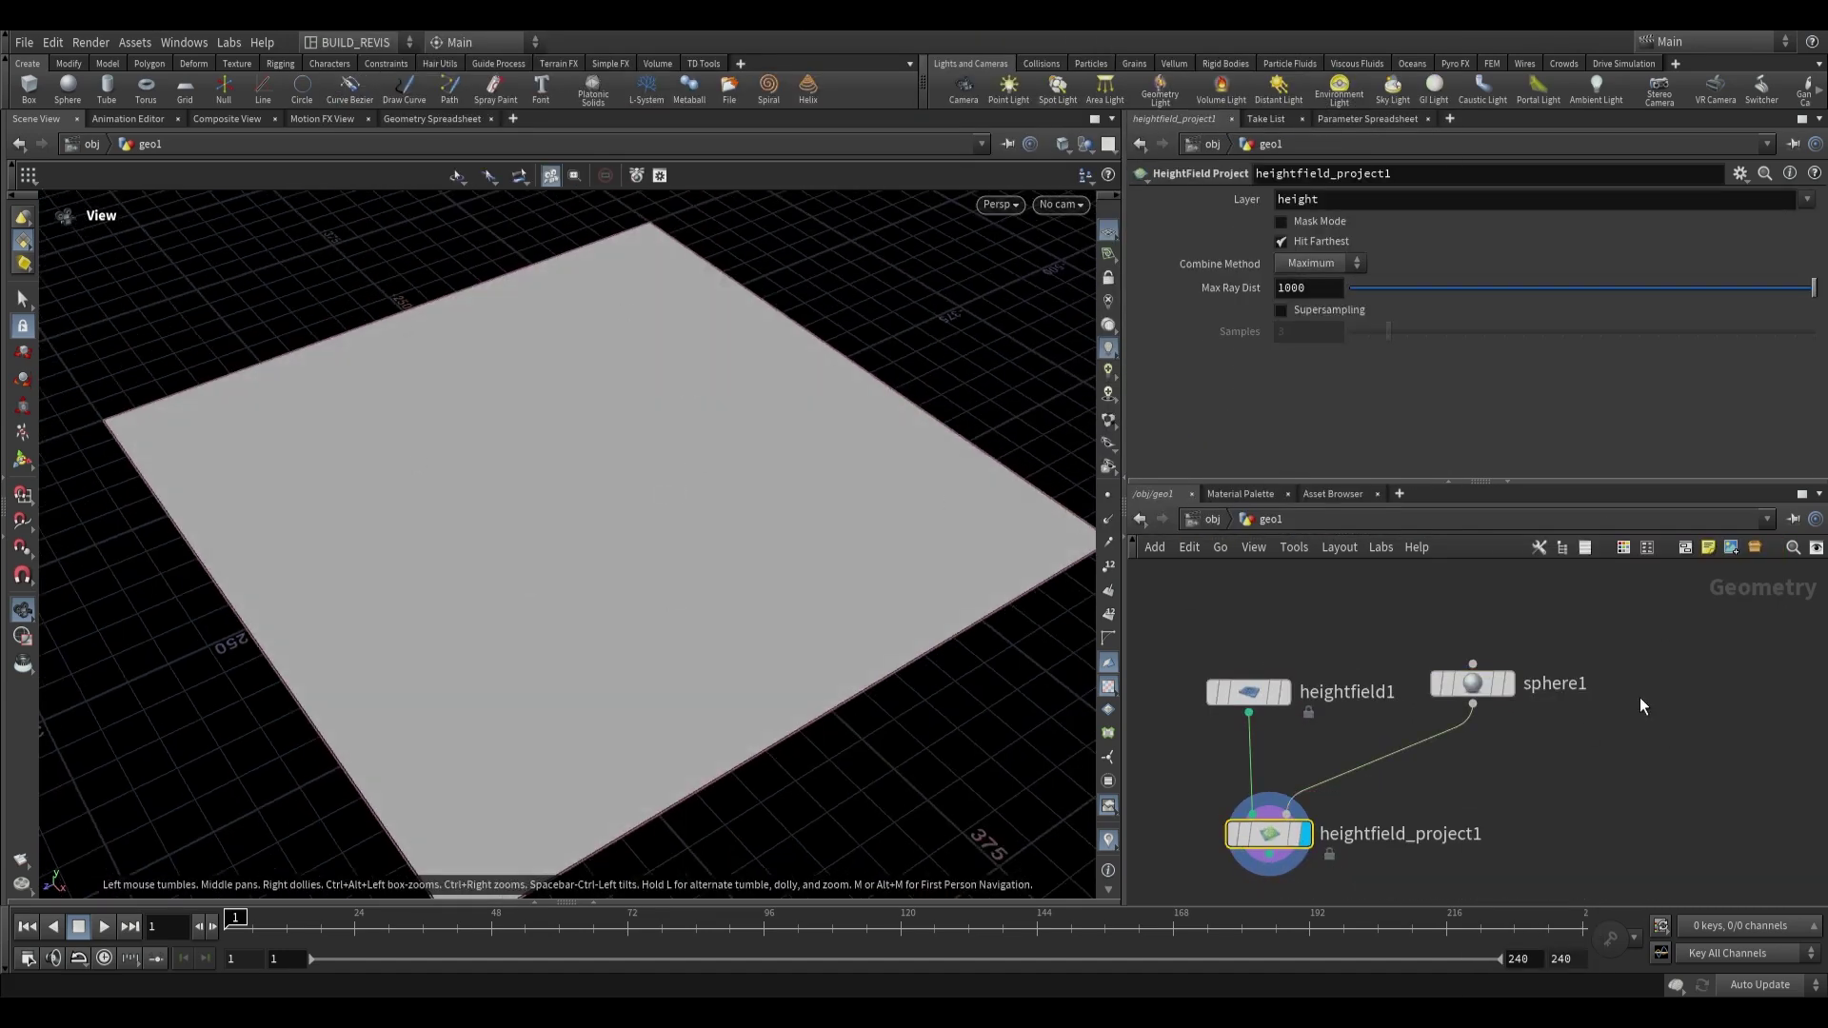
pyautogui.moveTo(1486, 697); pyautogui.dragTo(1483, 709)
pyautogui.moveTo(533, 514); pyautogui.dragTo(950, 643)
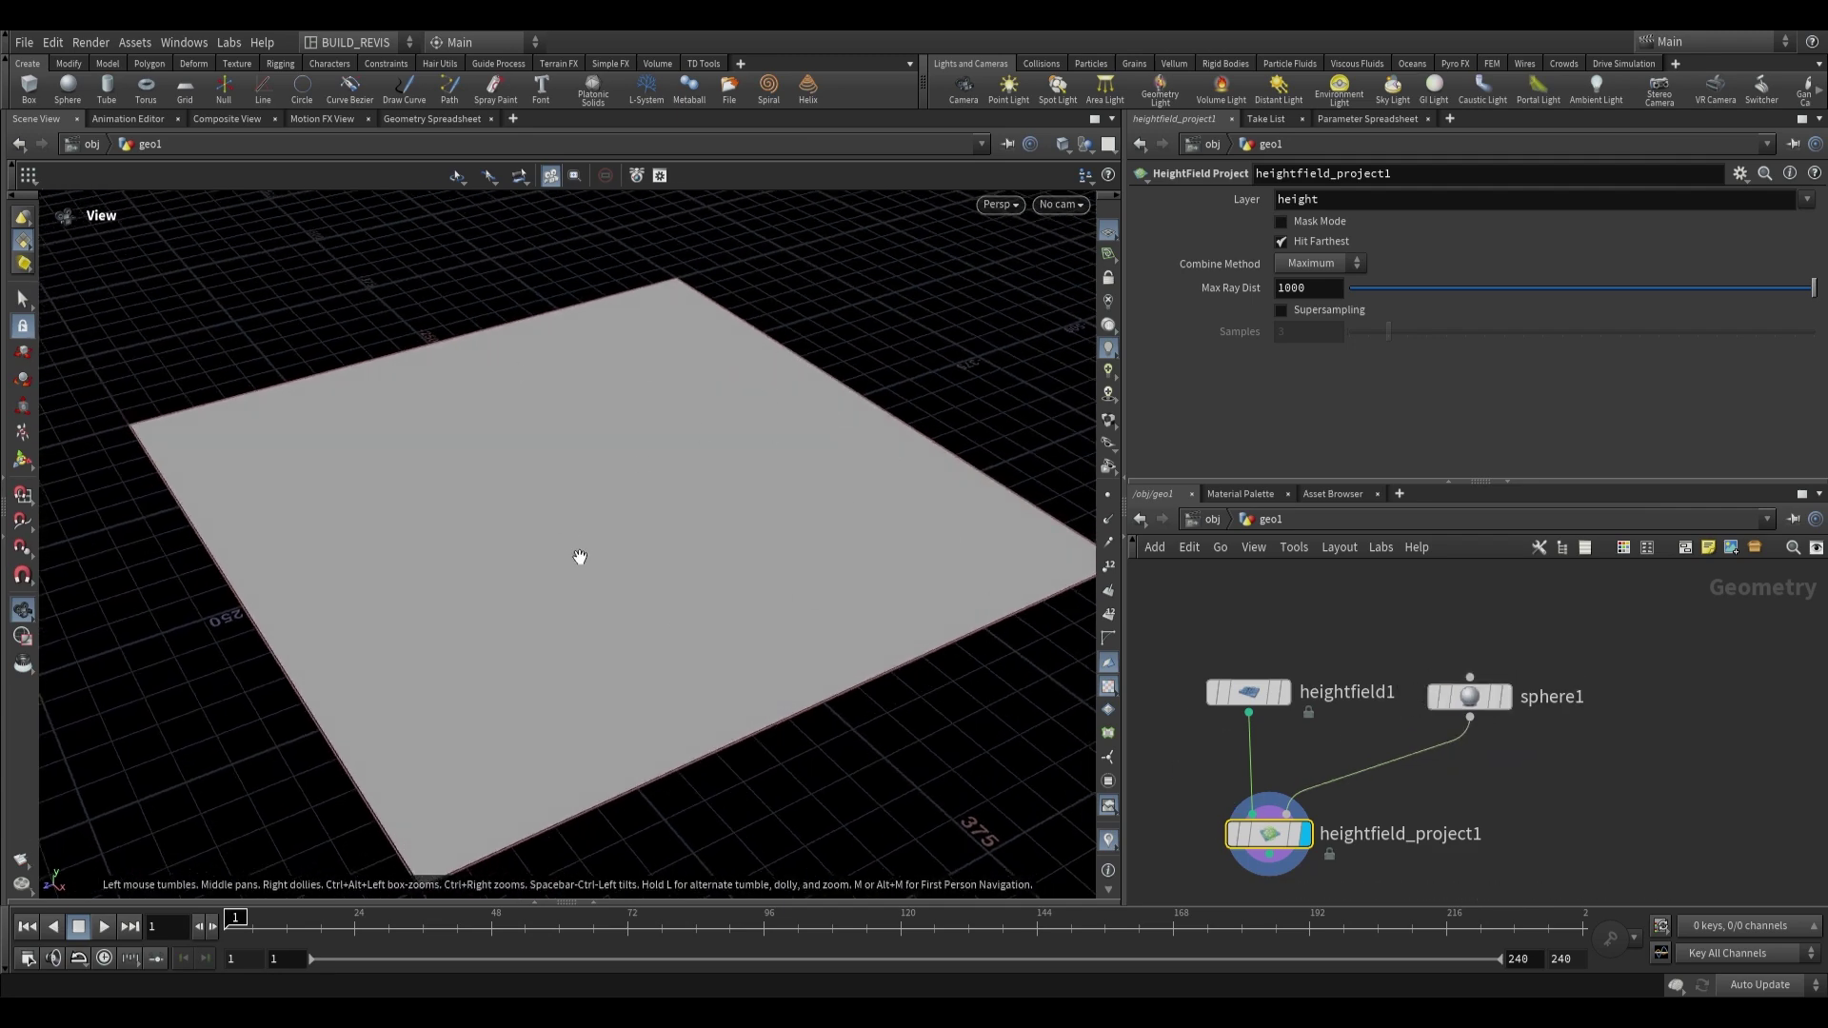
# Step: Set the sphere's uniform scale to 200
pyautogui.click(1490, 702)
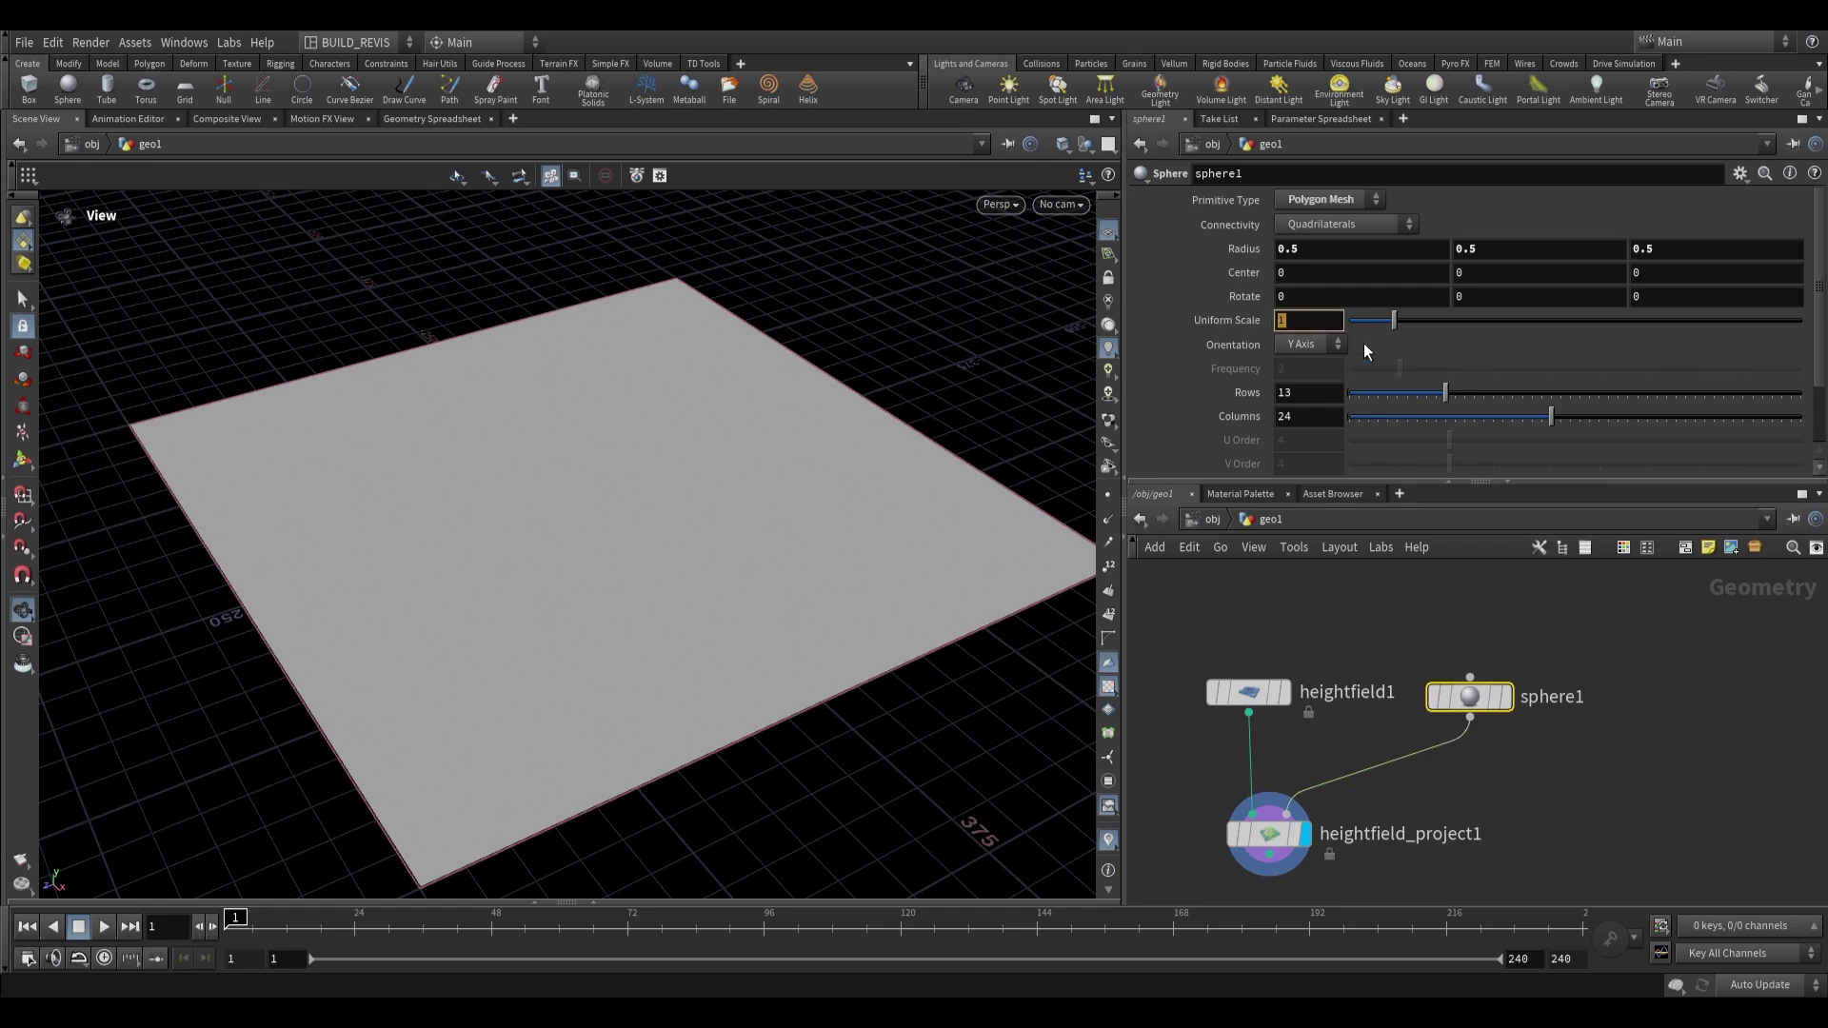
pyautogui.write('200')
pyautogui.press('Return')
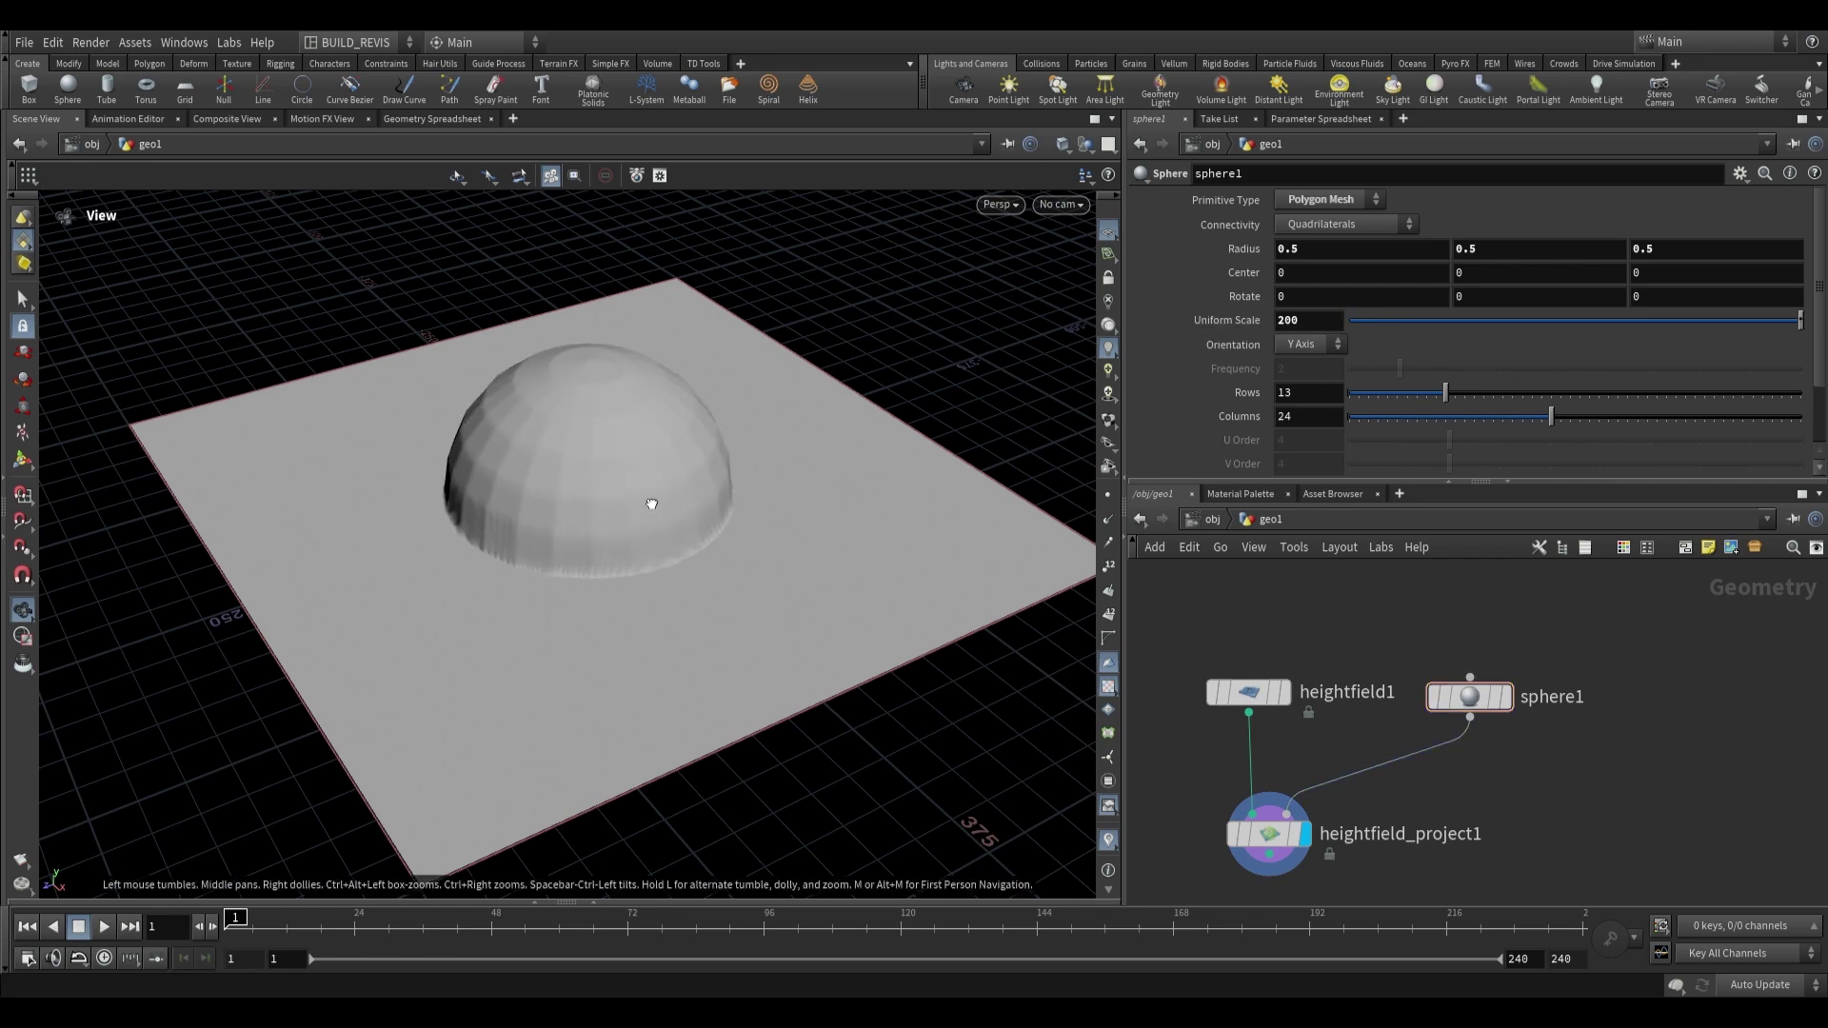
pyautogui.moveTo(653, 505); pyautogui.dragTo(718, 550)
# Step: Duplicate sphere1 and combine both spheres with a Merge node feeding the HeightField Project node, displaying the merge
pyautogui.click(1505, 698)
pyautogui.click(1310, 831)
pyautogui.click(1272, 835)
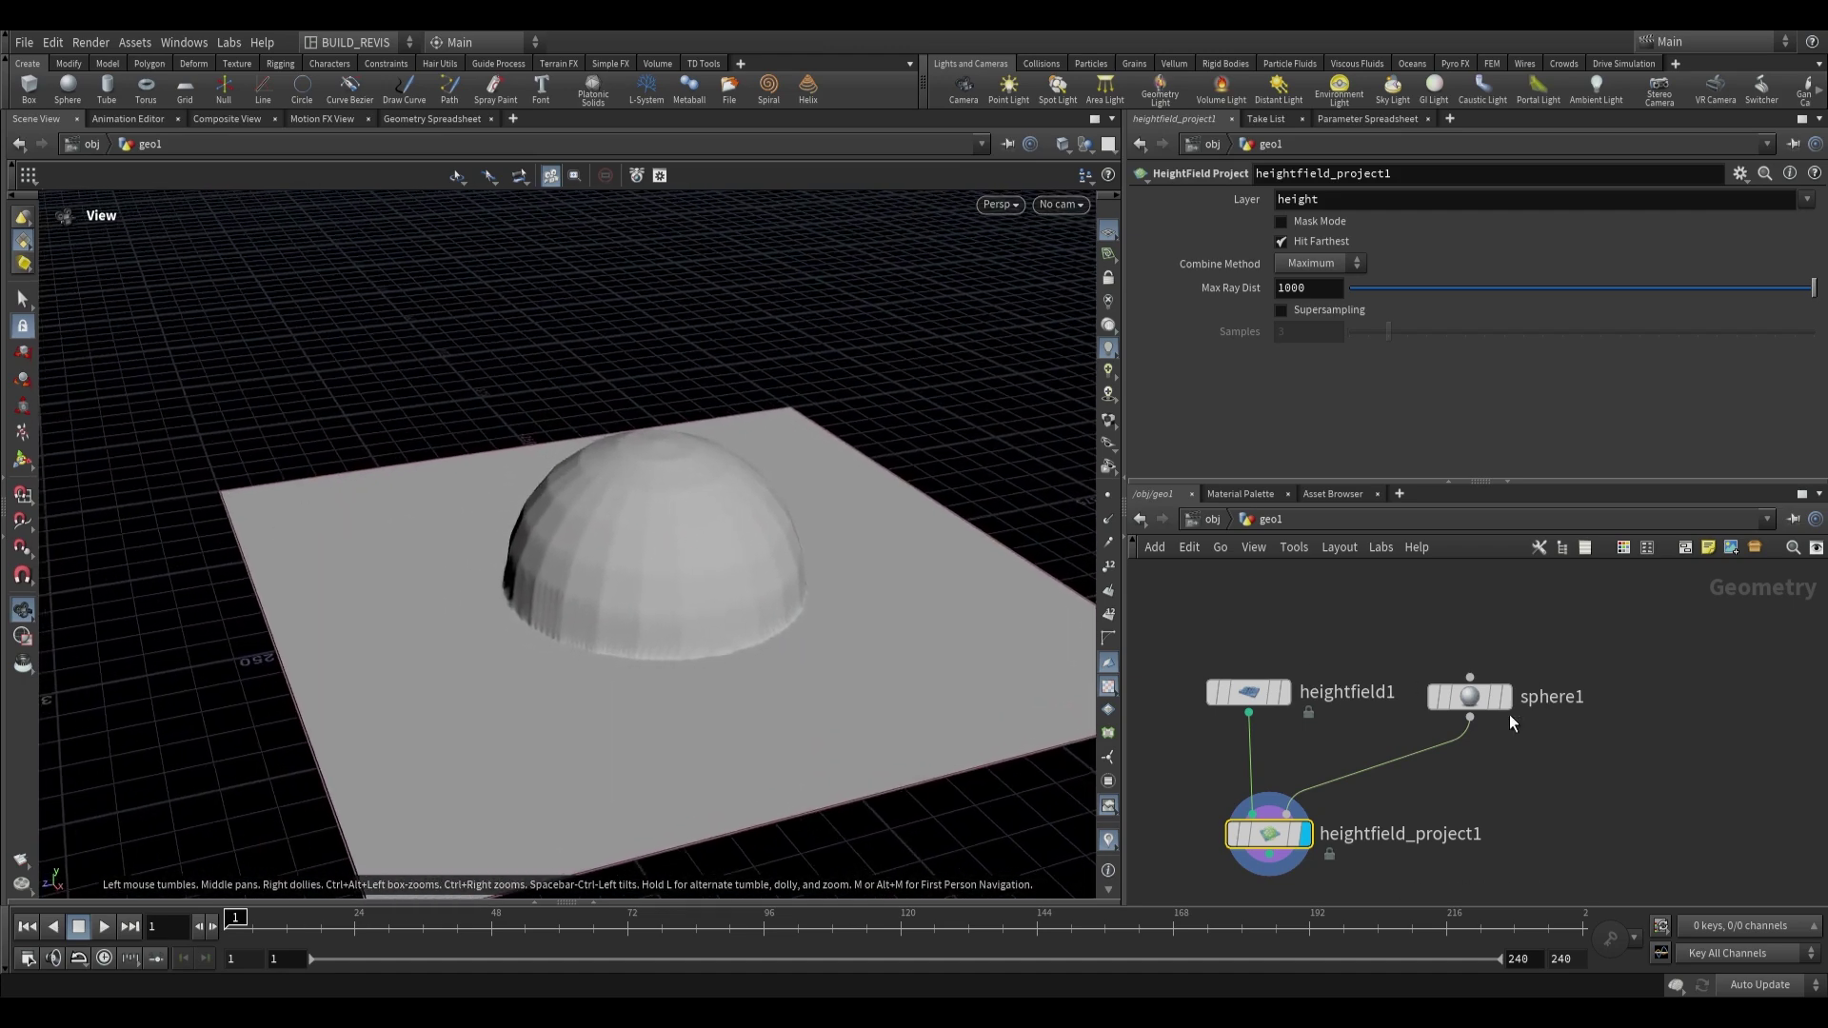
pyautogui.click(1508, 702)
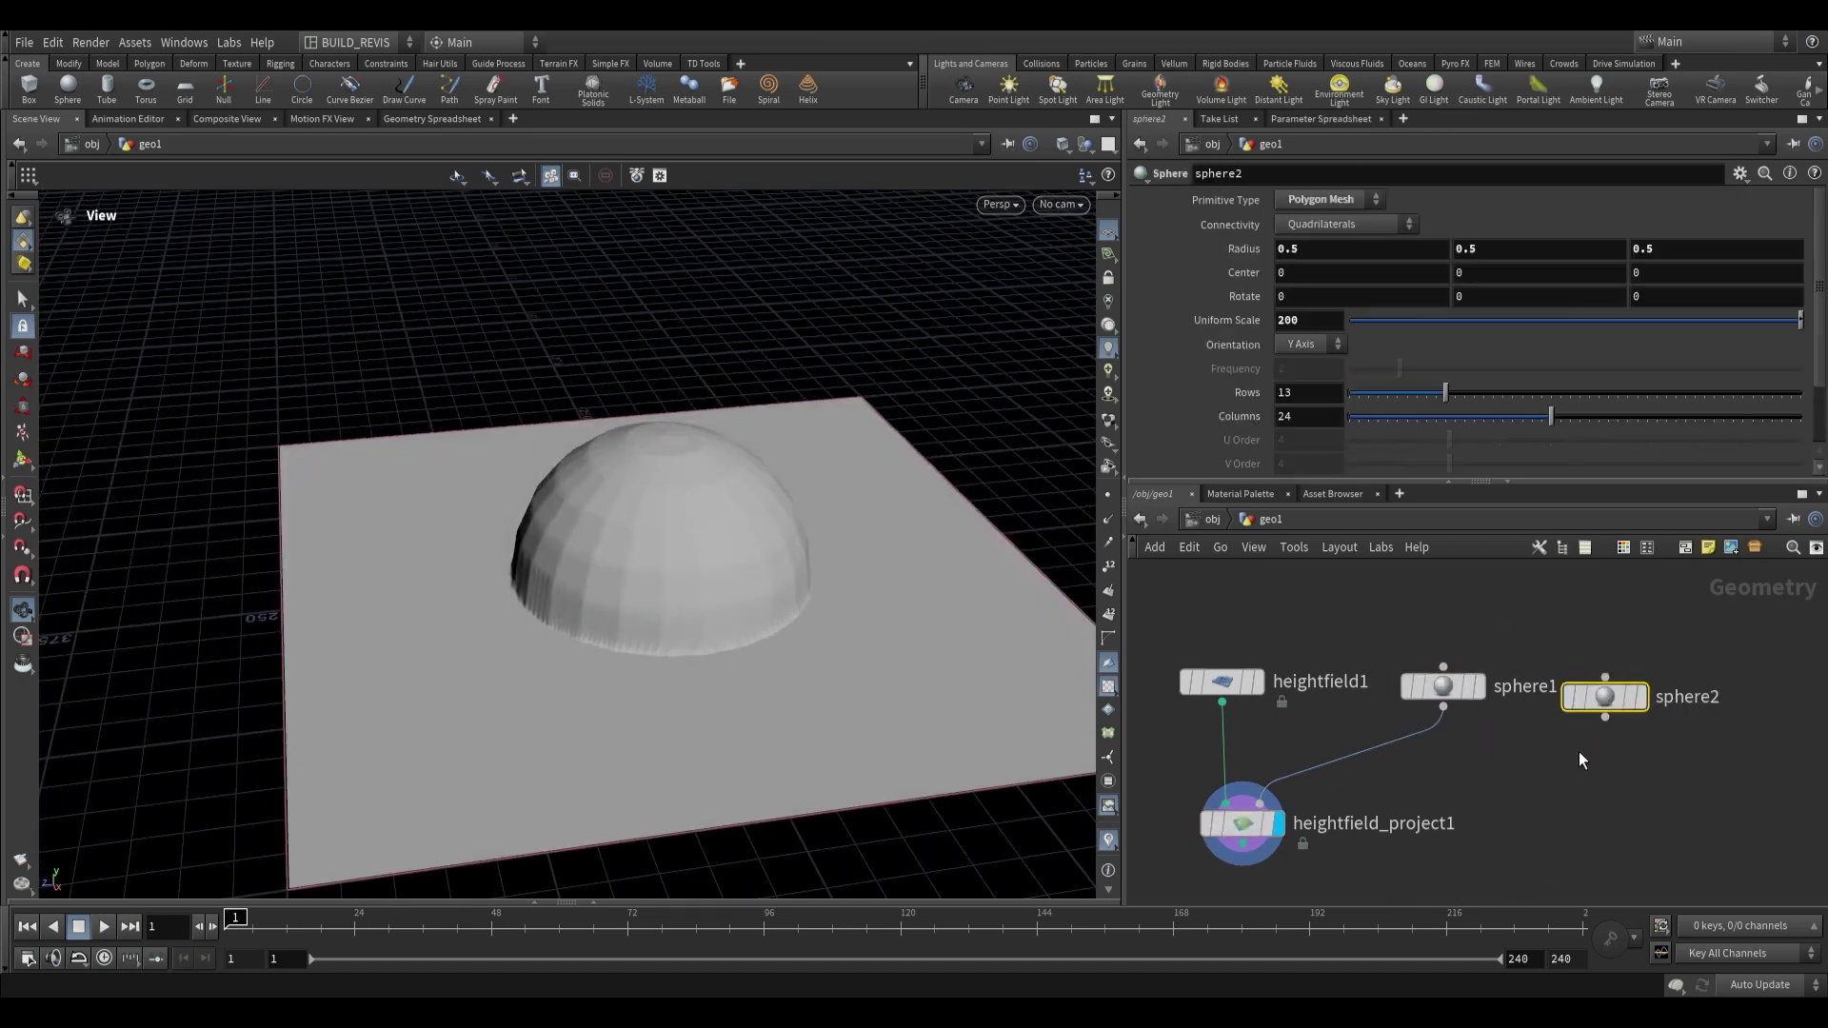
pyautogui.press('Tab')
pyautogui.write('merge')
pyautogui.click(1521, 530)
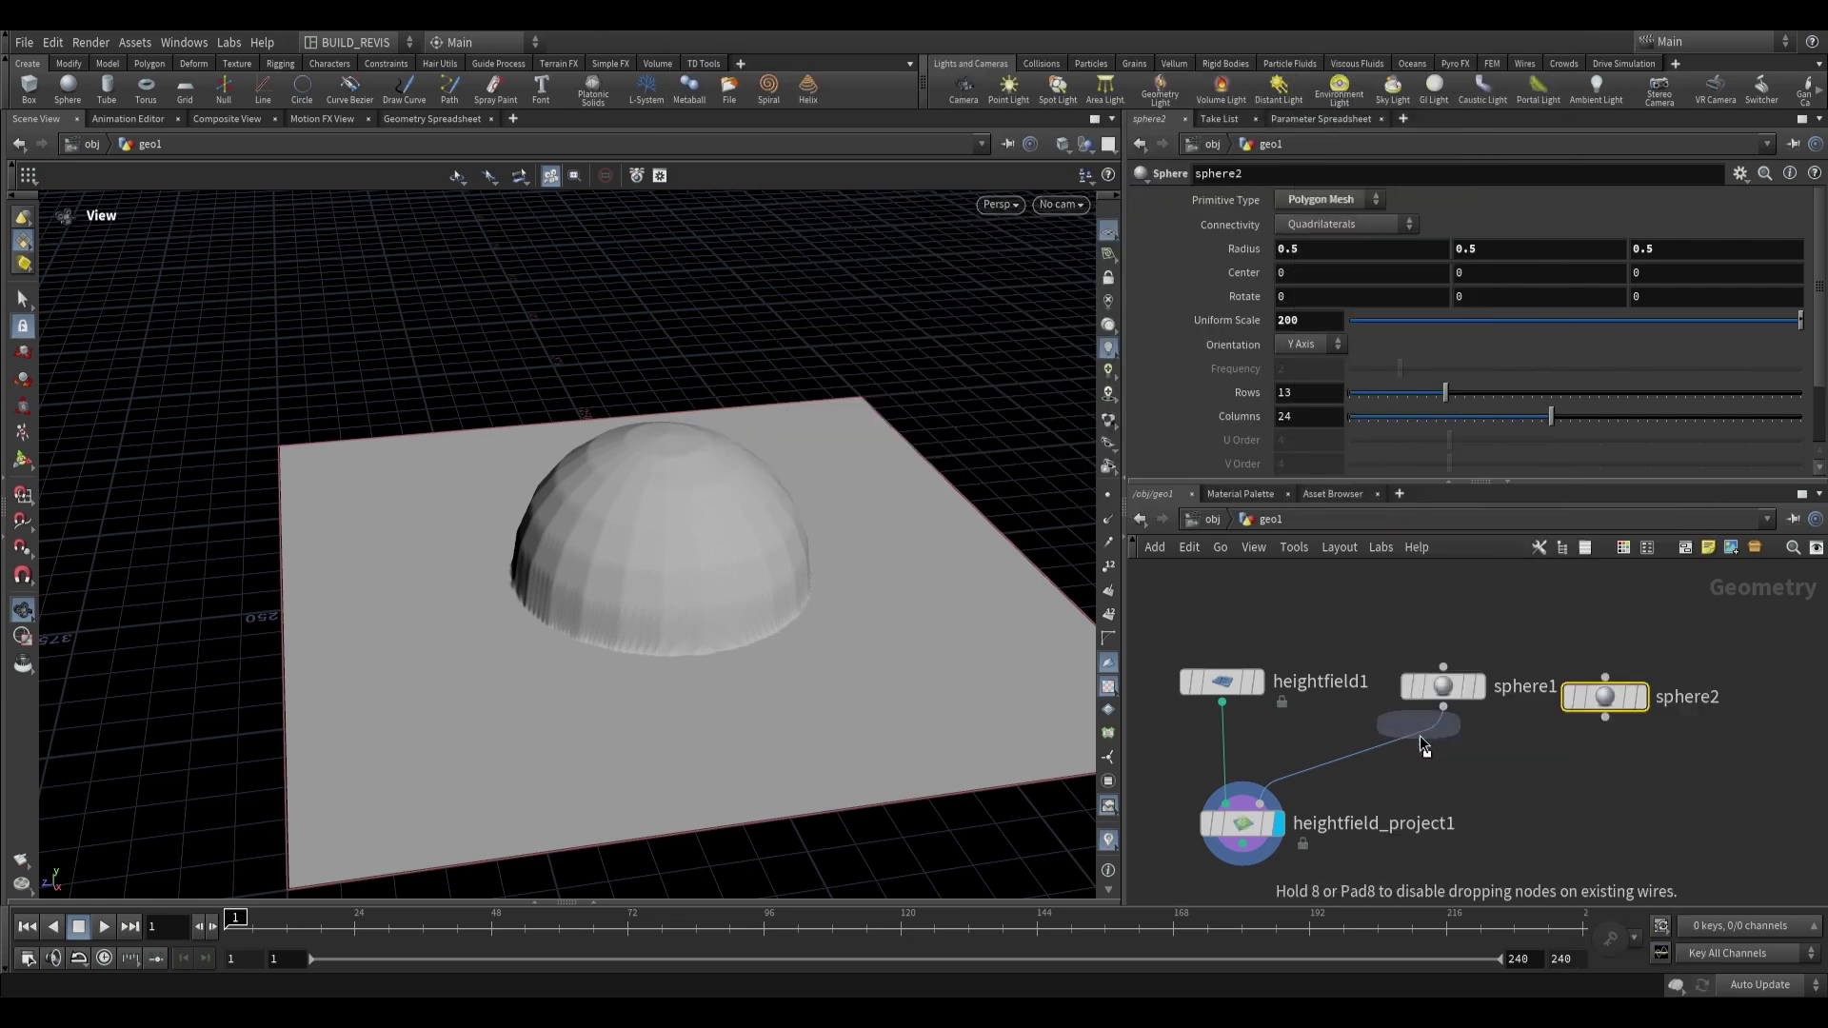
pyautogui.click(1403, 757)
pyautogui.moveTo(1605, 718); pyautogui.dragTo(1403, 752)
pyautogui.click(1442, 778)
# Step: Move the duplicated sphere along Z to about -121.83 and set its uniform scale to 100
pyautogui.click(1619, 702)
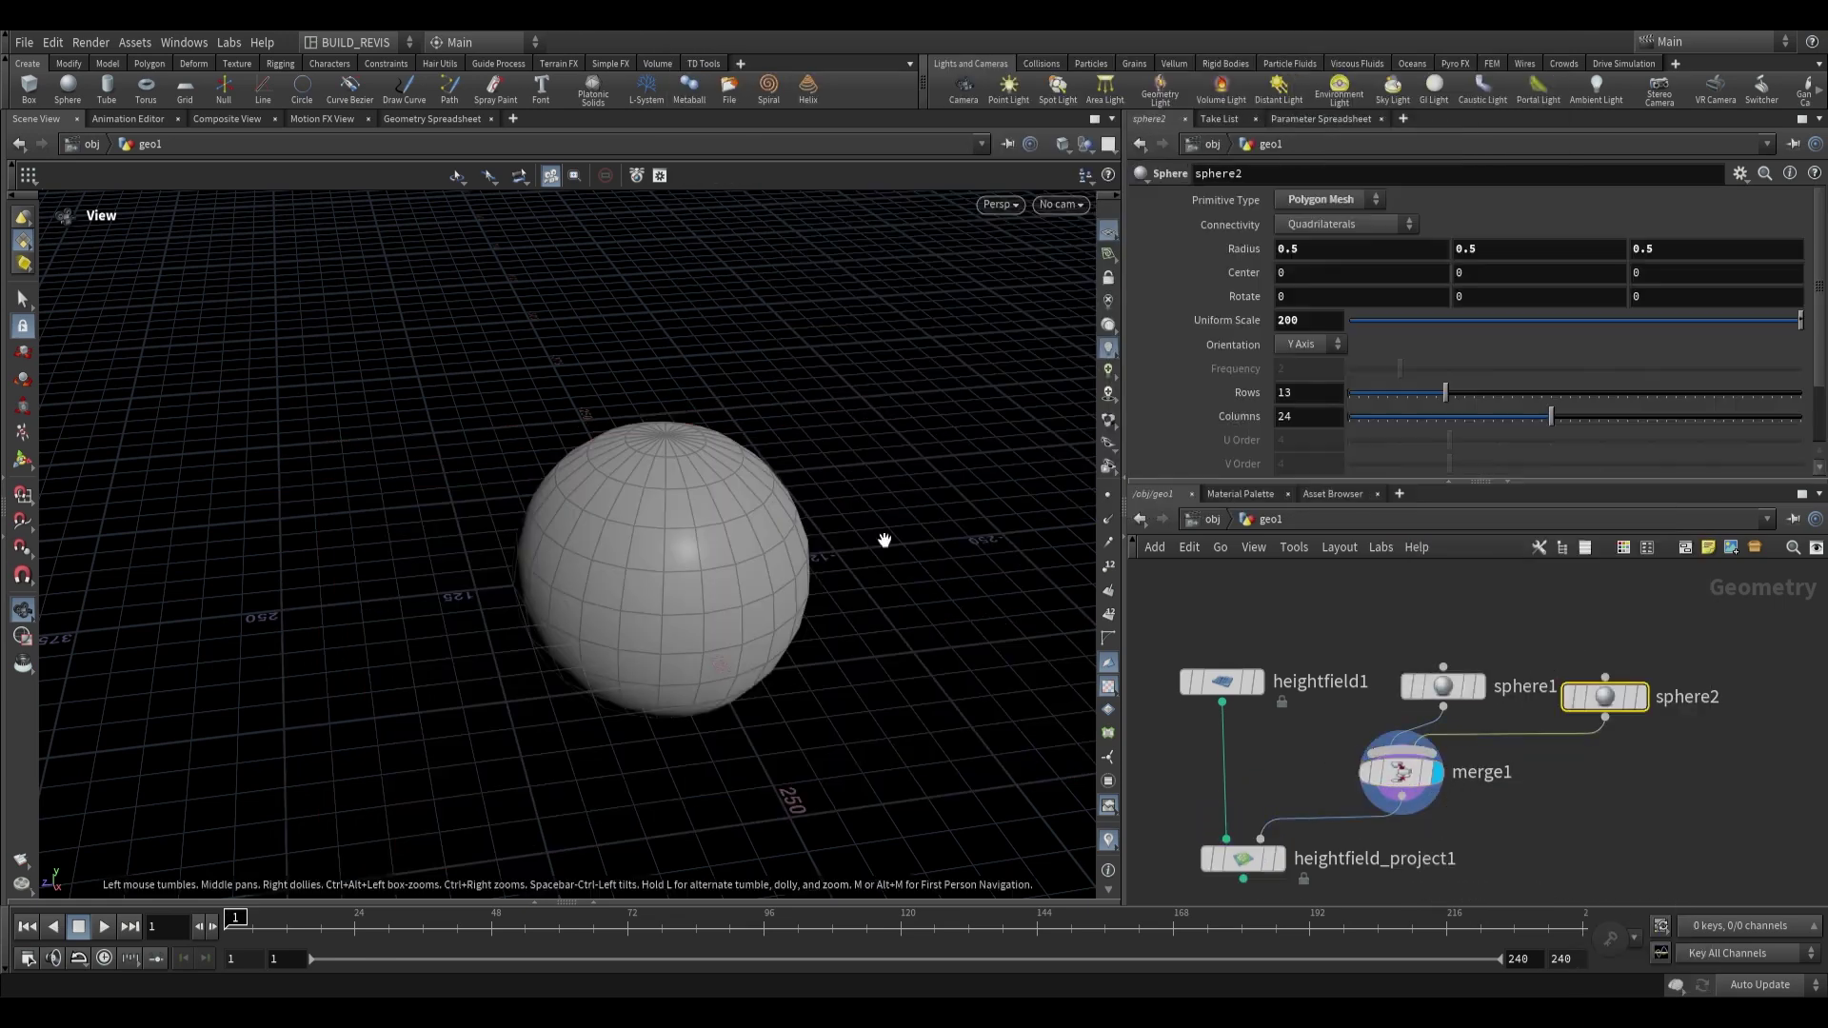
pyautogui.click(23, 460)
pyautogui.moveTo(634, 579); pyautogui.dragTo(809, 561)
pyautogui.moveTo(1228, 321); pyautogui.dragTo(1130, 259, button='middle')
pyautogui.press('Escape')
pyautogui.moveTo(1049, 706); pyautogui.dragTo(962, 678)
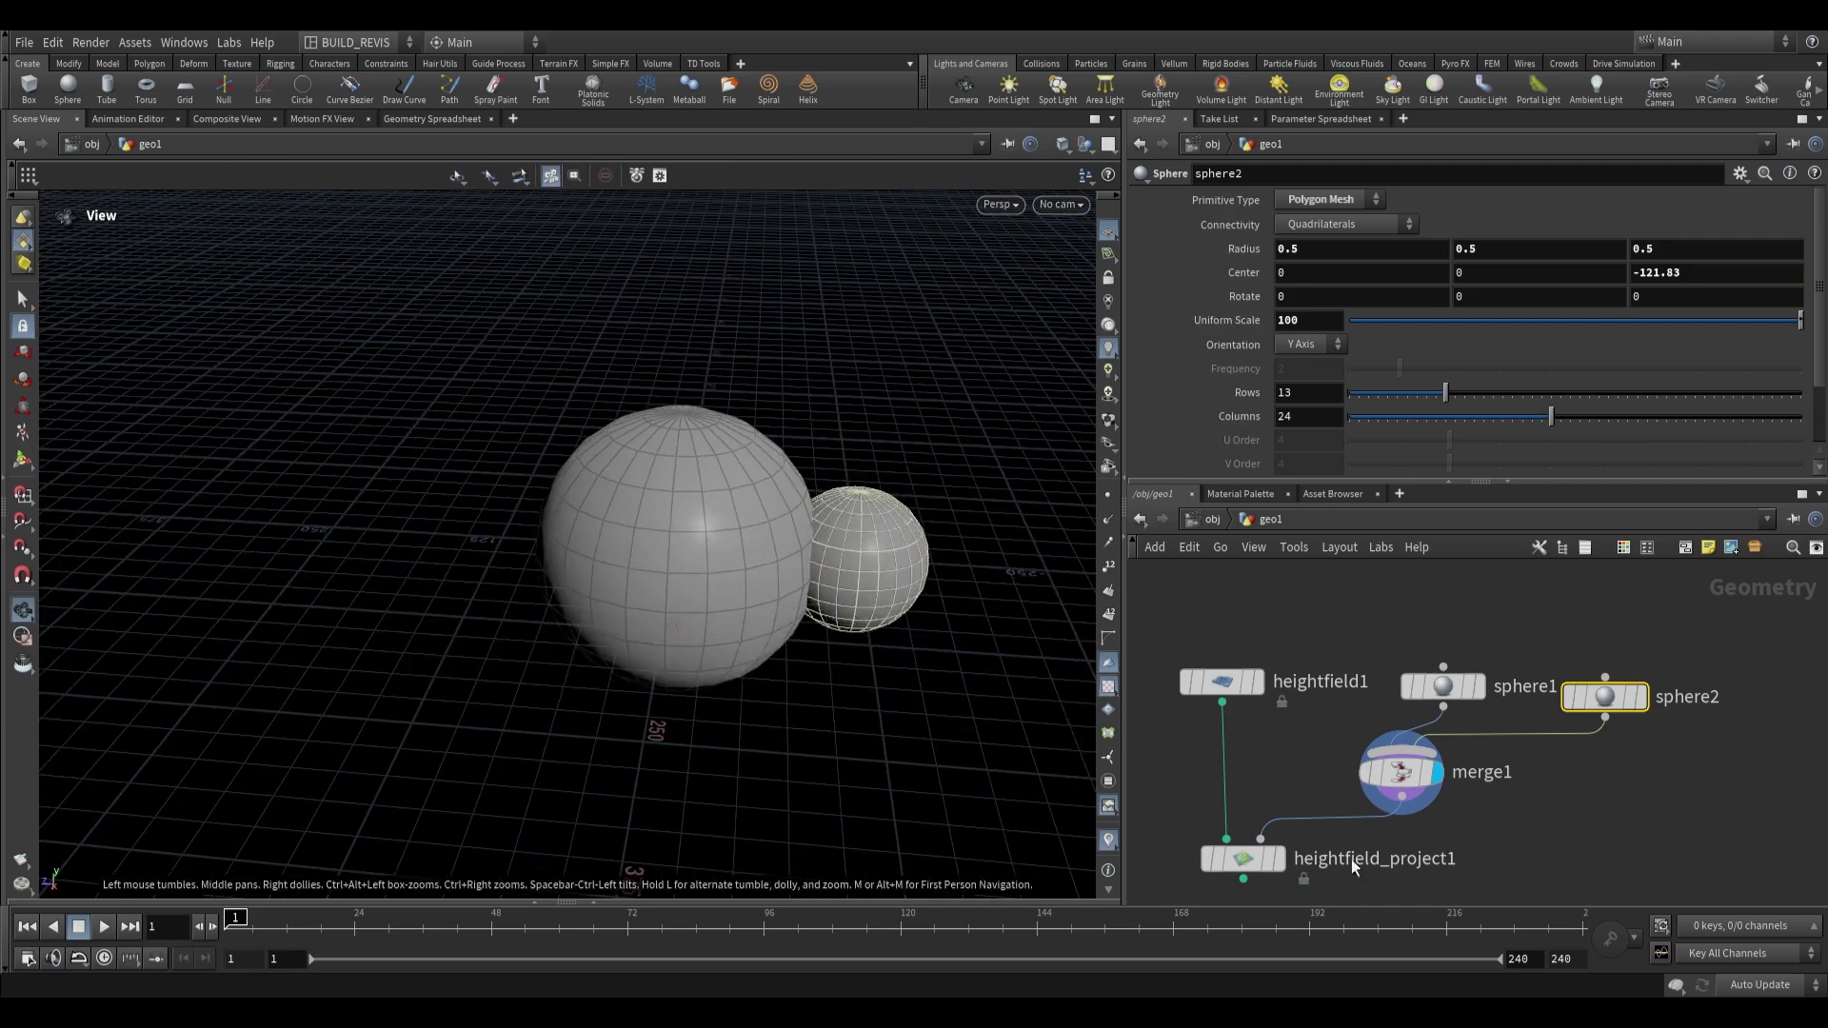
# Step: Display the HeightField Project result and reposition sphere2 beside the large dome at about -129.55 in Z
pyautogui.click(1279, 859)
pyautogui.moveTo(892, 564); pyautogui.dragTo(482, 508)
pyautogui.scroll(2, 819, 544)
pyautogui.click(1636, 698)
pyautogui.press('Return')
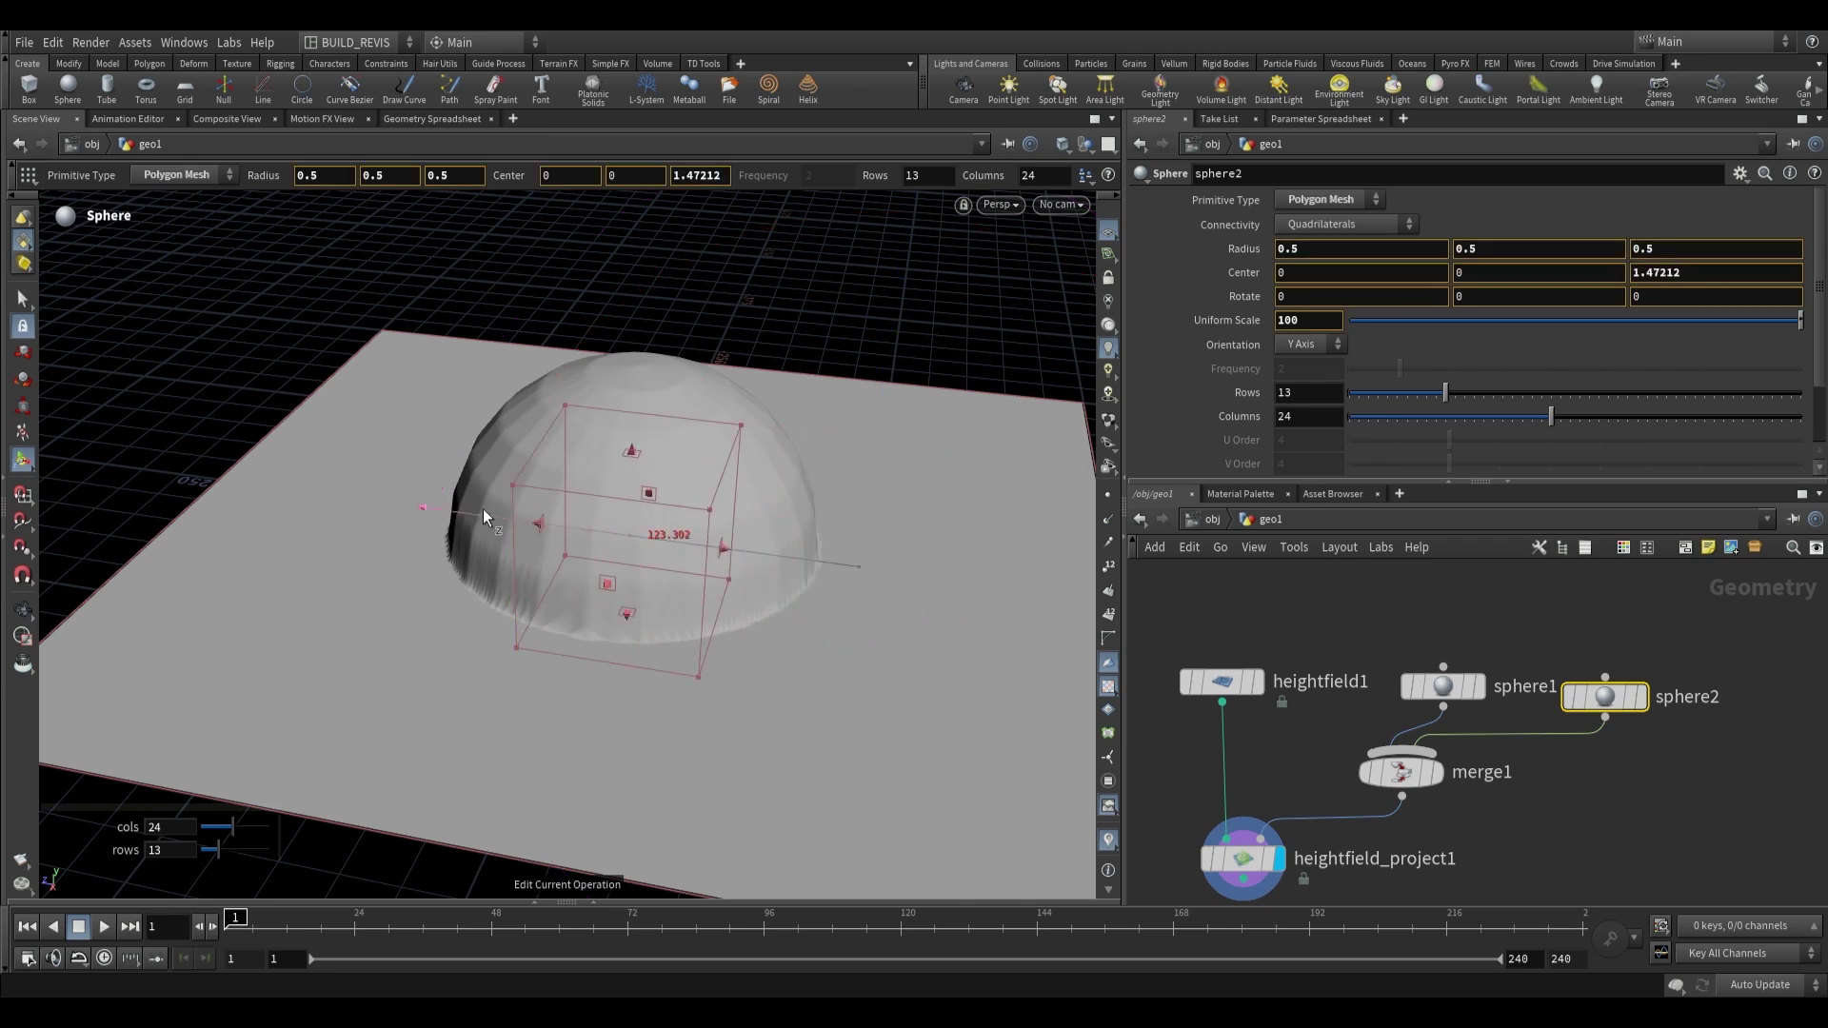
pyautogui.moveTo(483, 509); pyautogui.dragTo(687, 539)
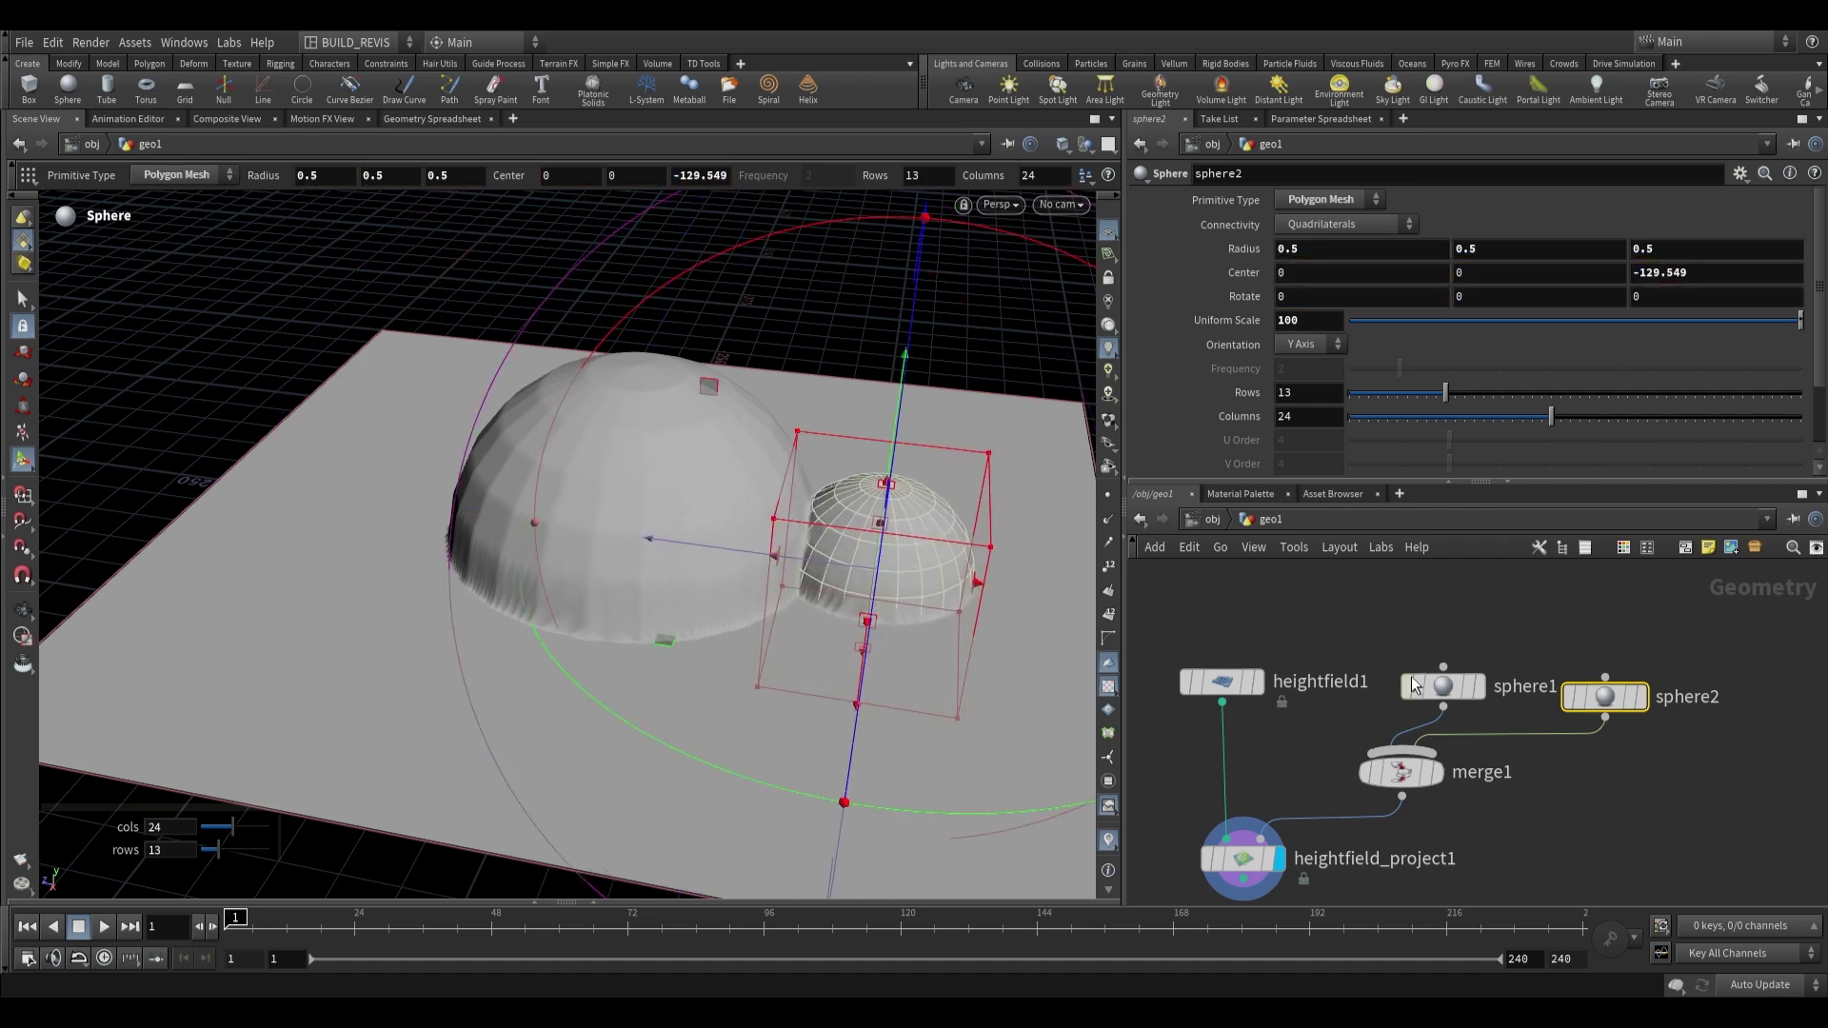
# Step: Try shorter Max Ray Dist values on the HeightField Project node and return it to the maximum
pyautogui.click(1442, 686)
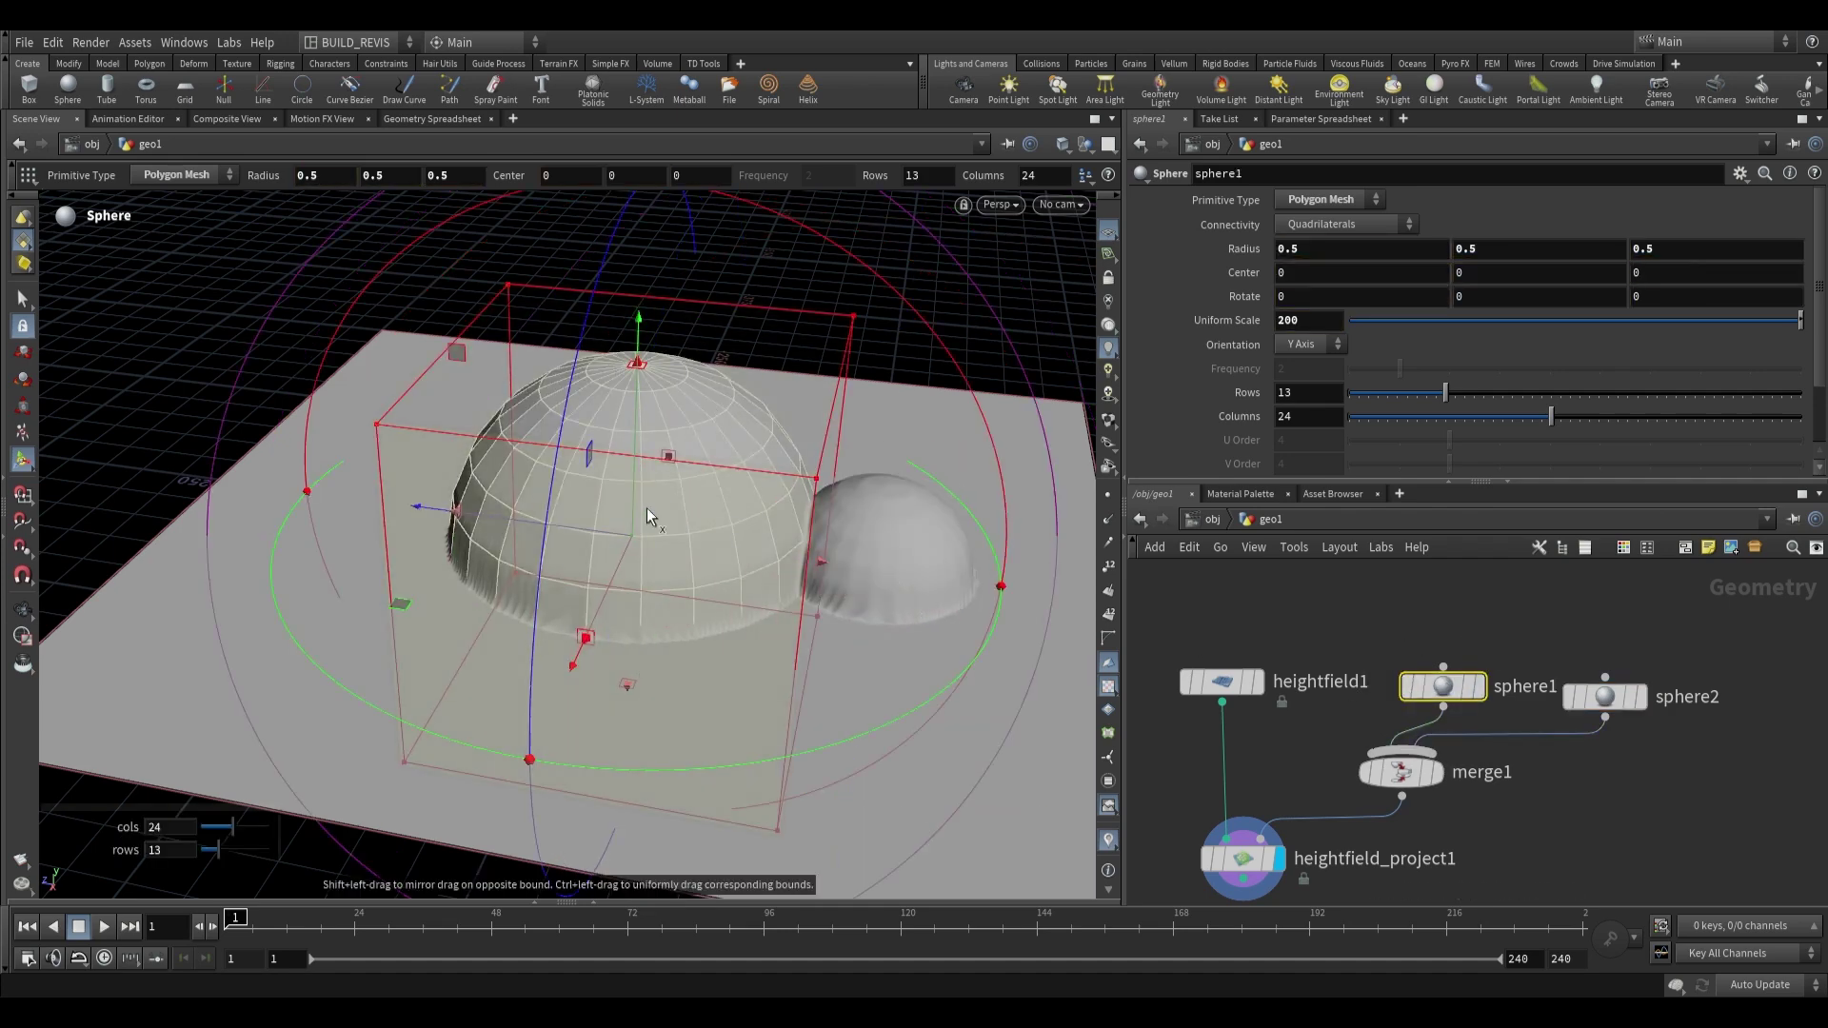
pyautogui.click(21, 609)
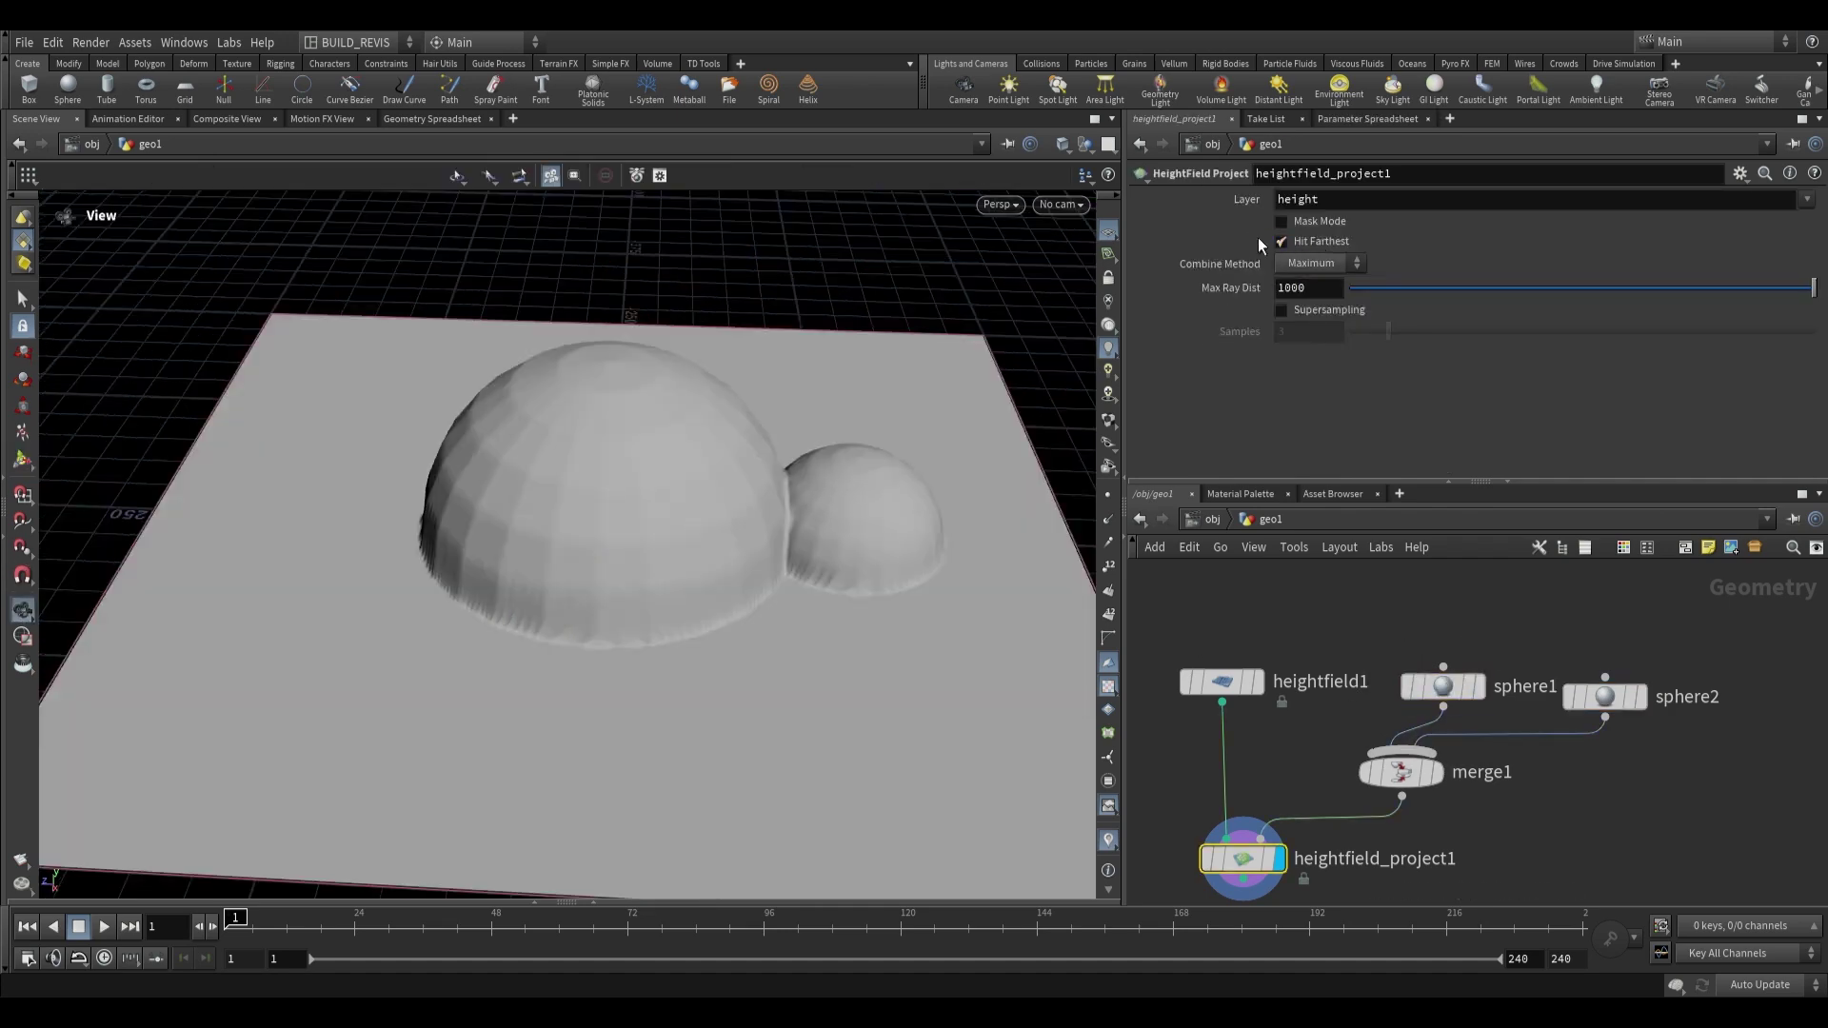
pyautogui.moveTo(838, 704); pyautogui.dragTo(724, 686)
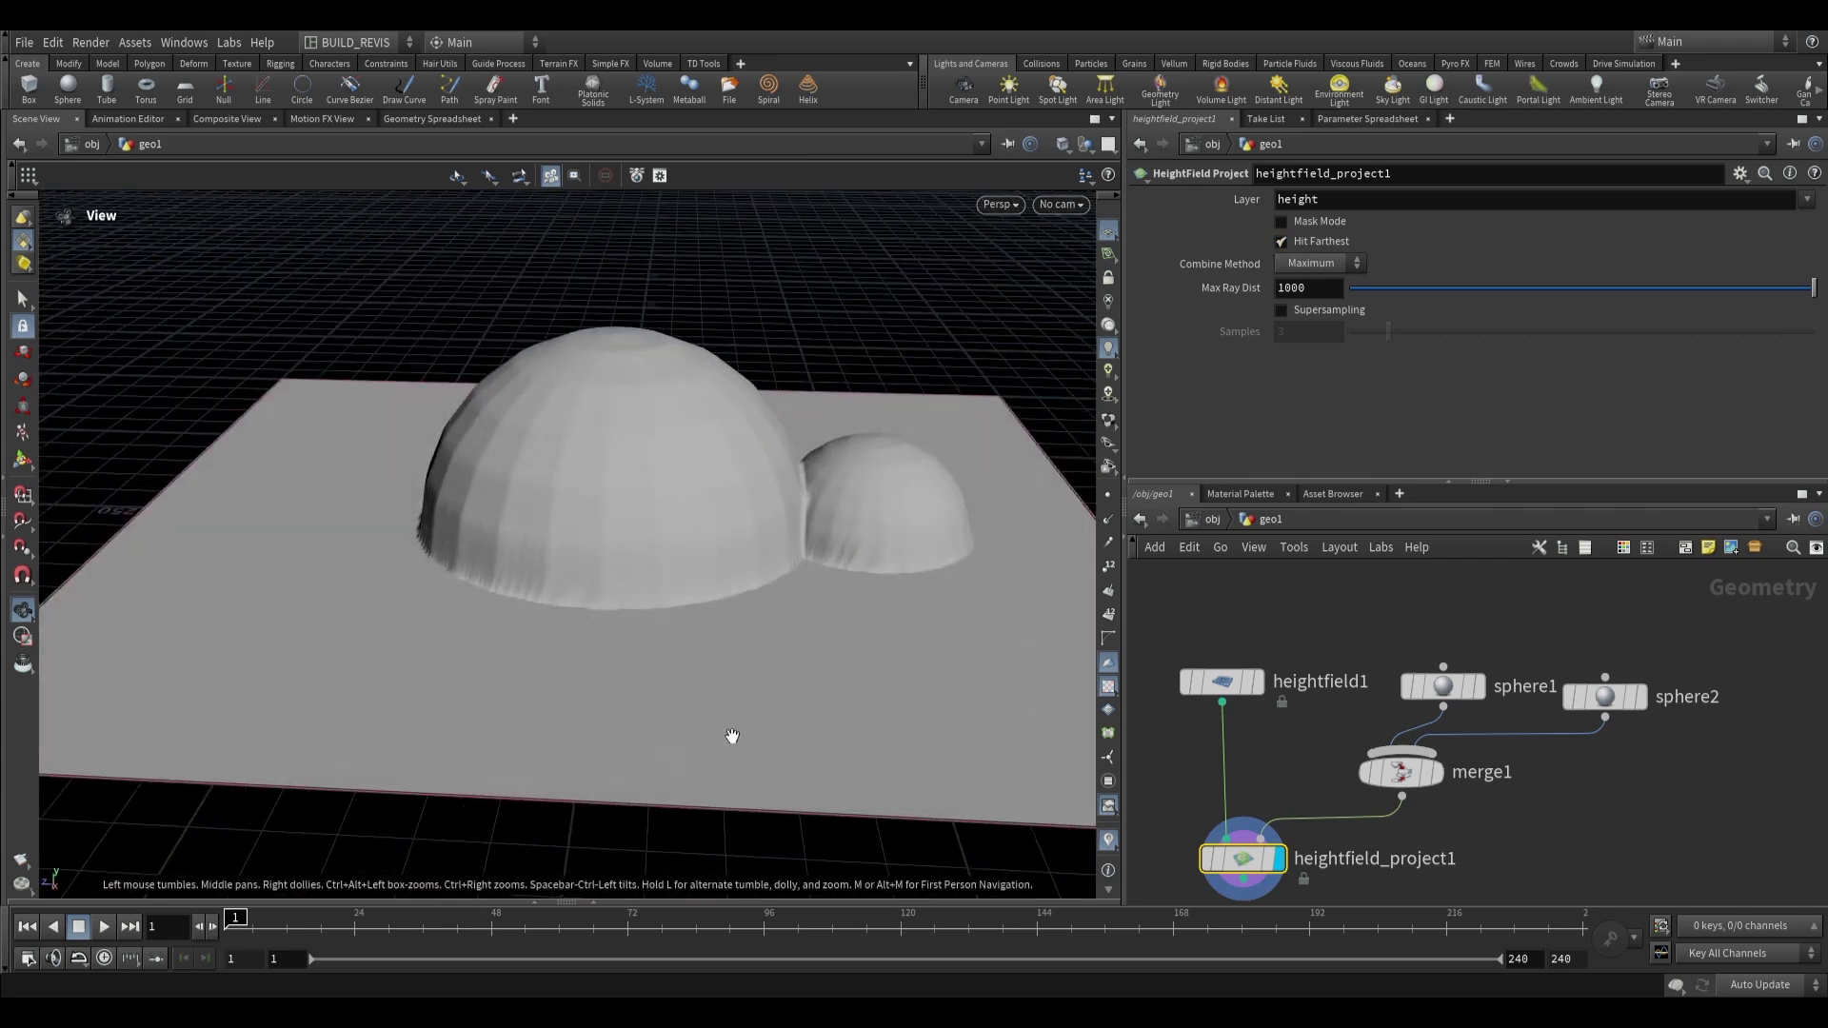
pyautogui.moveTo(686, 616); pyautogui.dragTo(693, 596)
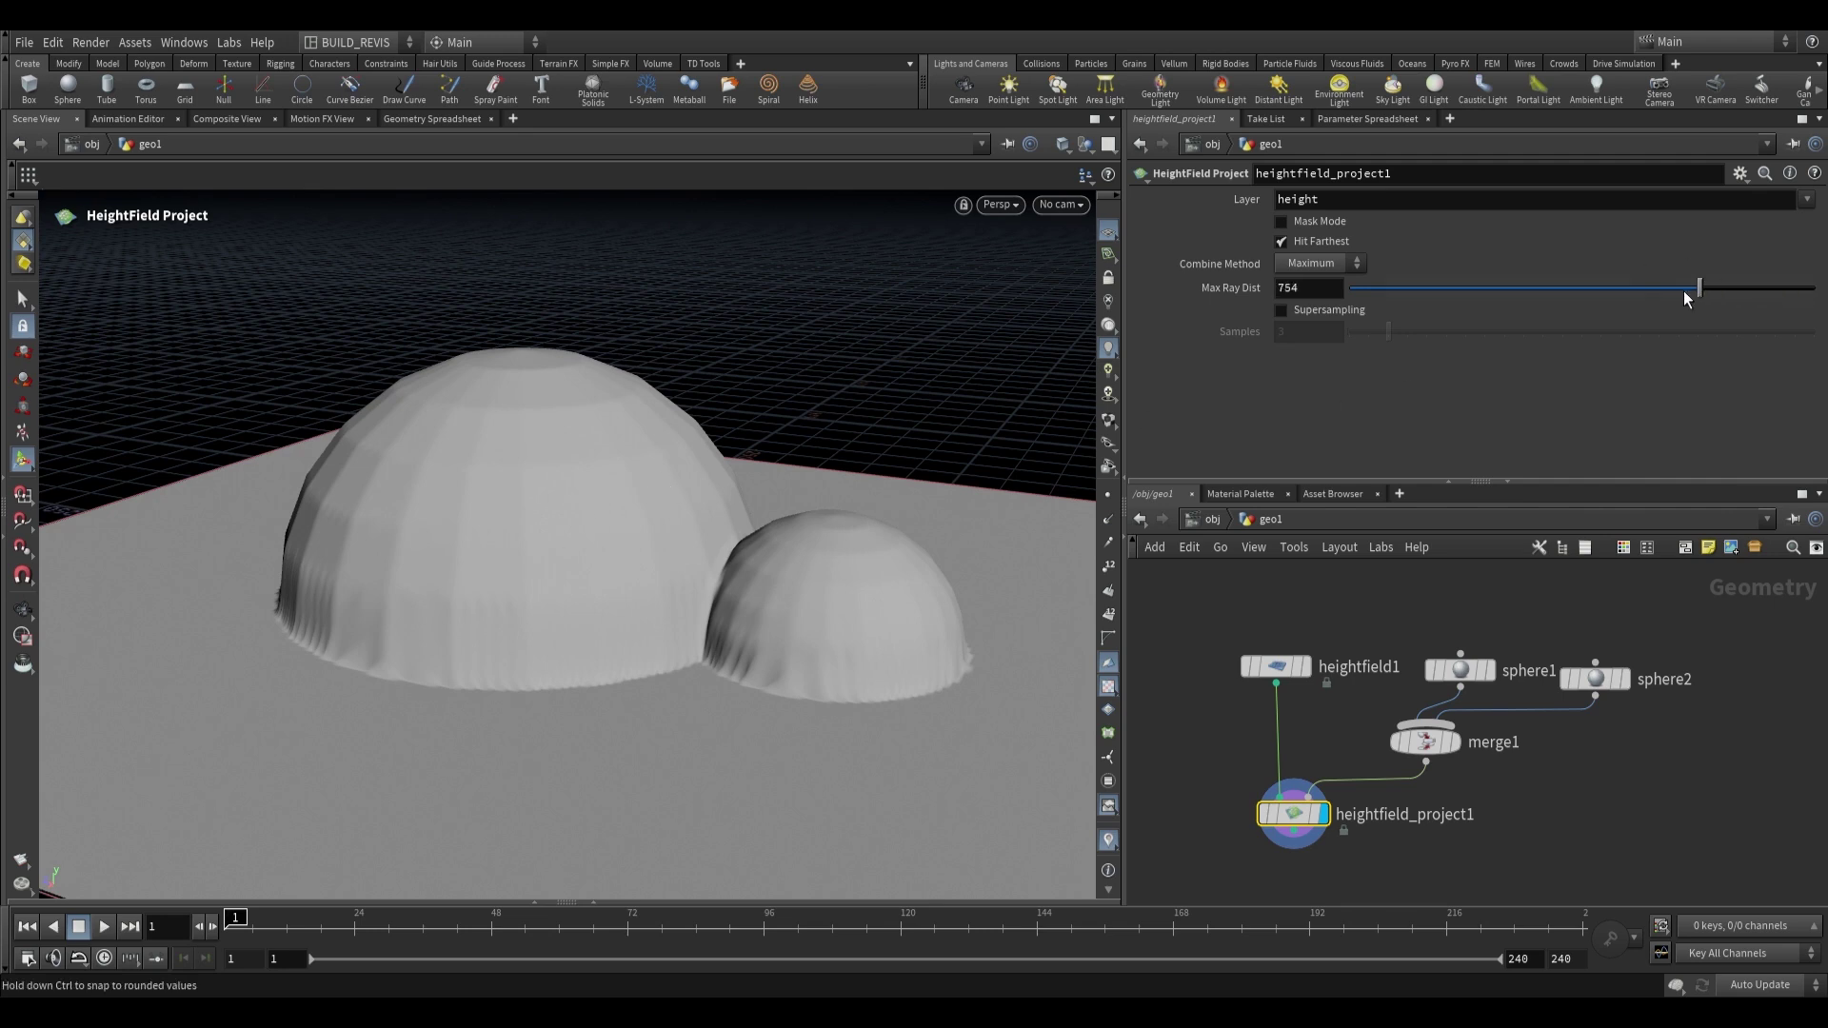
pyautogui.moveTo(1401, 298); pyautogui.dragTo(1823, 297)
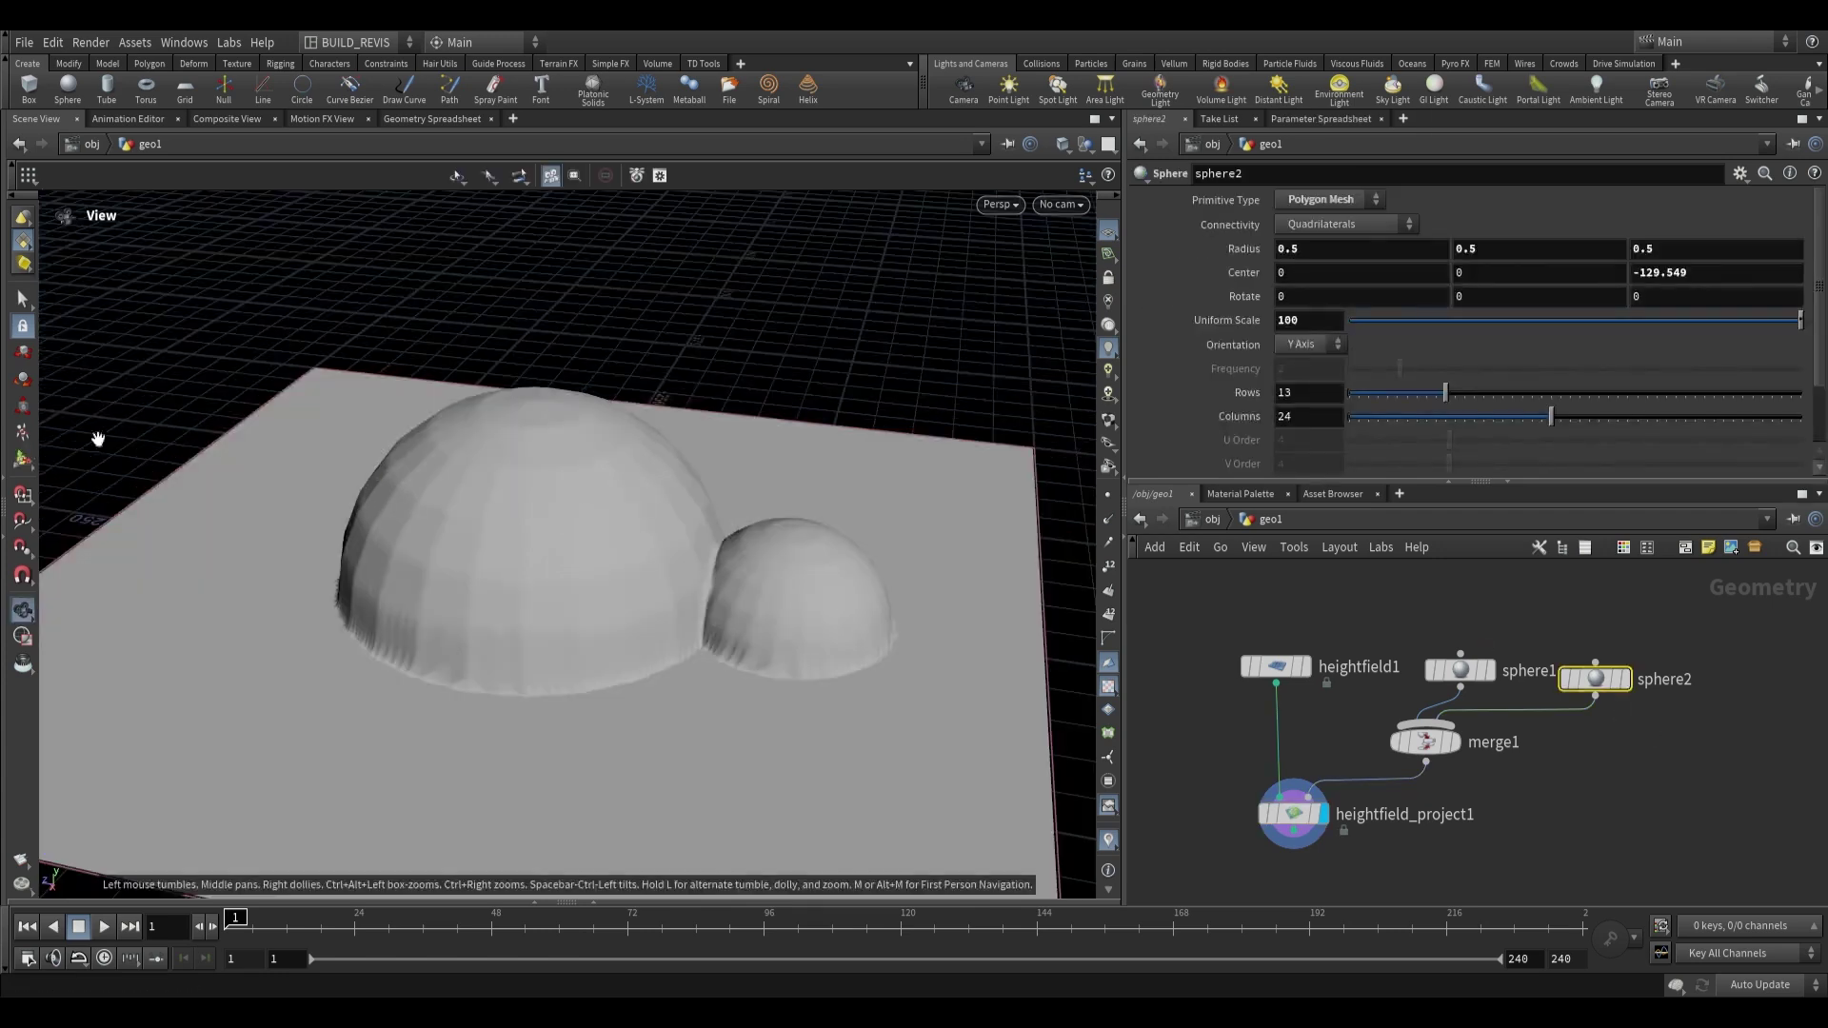
# Step: Raise sphere2 to about 121.62 in Y and shift it above the large sphere at about -25.55 in Z
pyautogui.click(27, 463)
pyautogui.moveTo(802, 403); pyautogui.dragTo(821, 191)
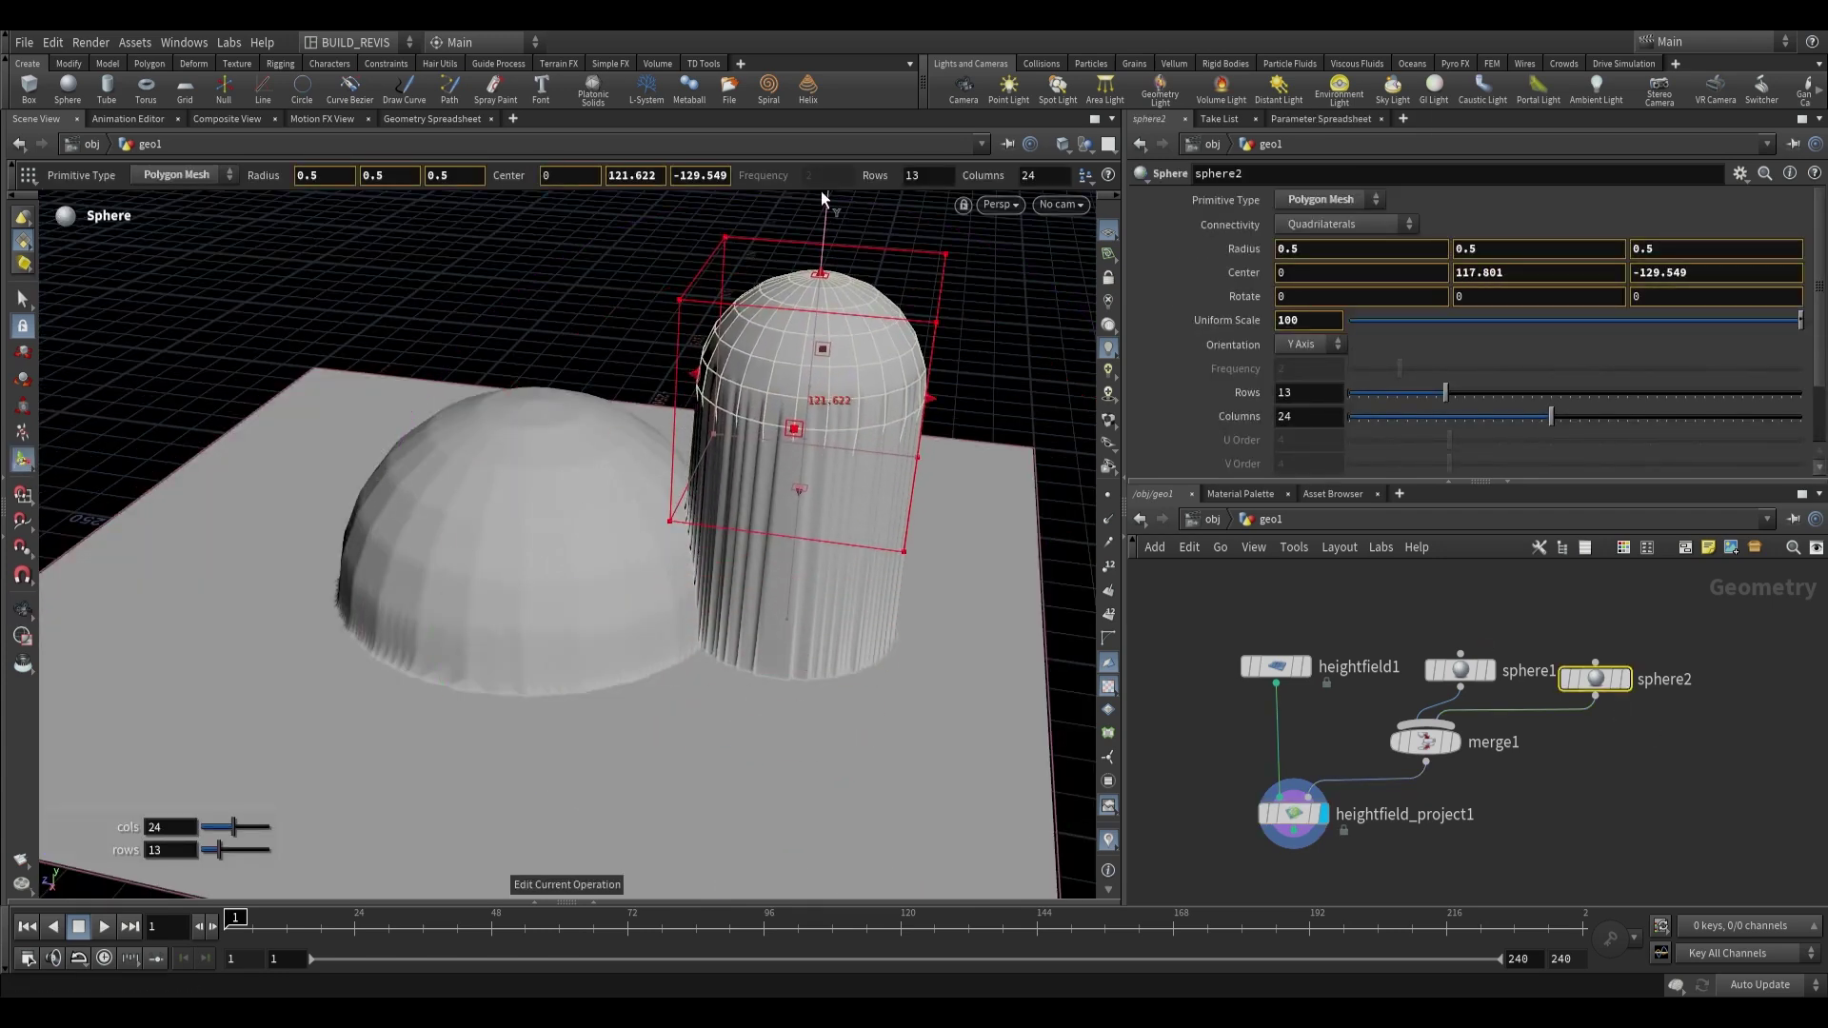
pyautogui.moveTo(657, 376); pyautogui.dragTo(446, 320)
pyautogui.press('Escape')
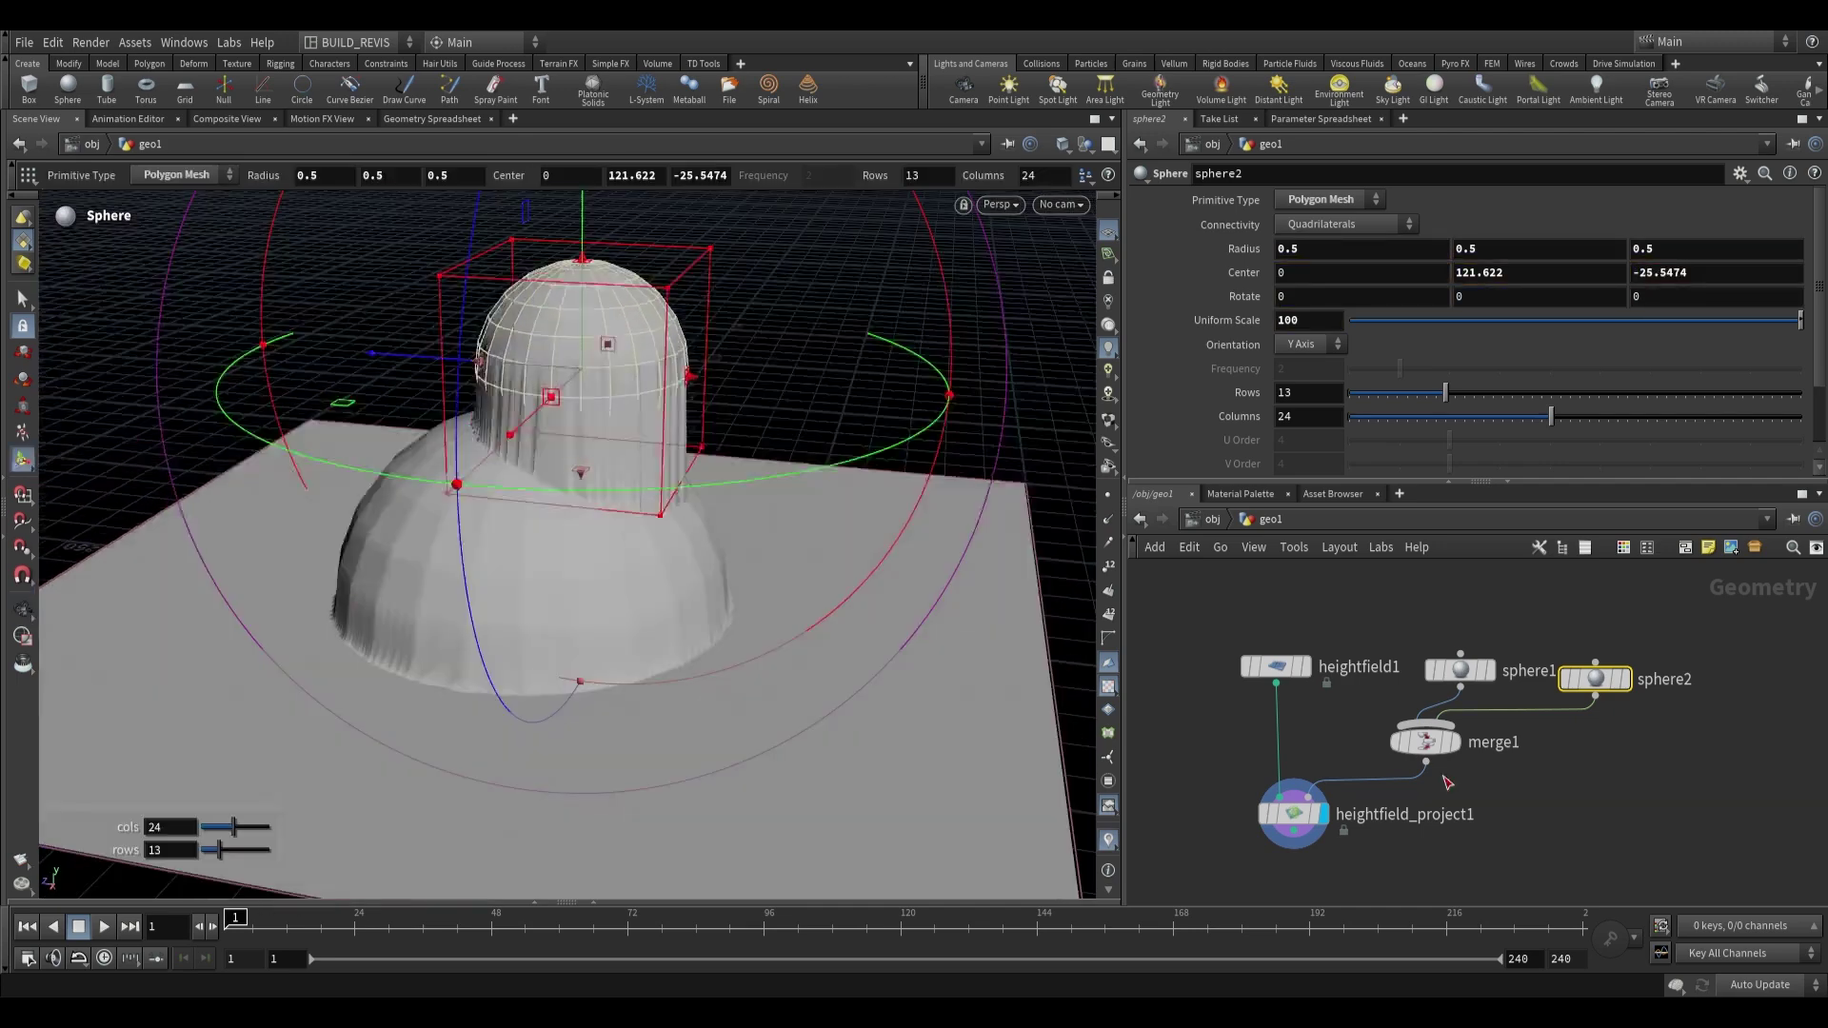
# Step: Display the merged spheres and move sphere2 away from the large one to about -139.16 in Z
pyautogui.click(1454, 741)
pyautogui.click(1595, 679)
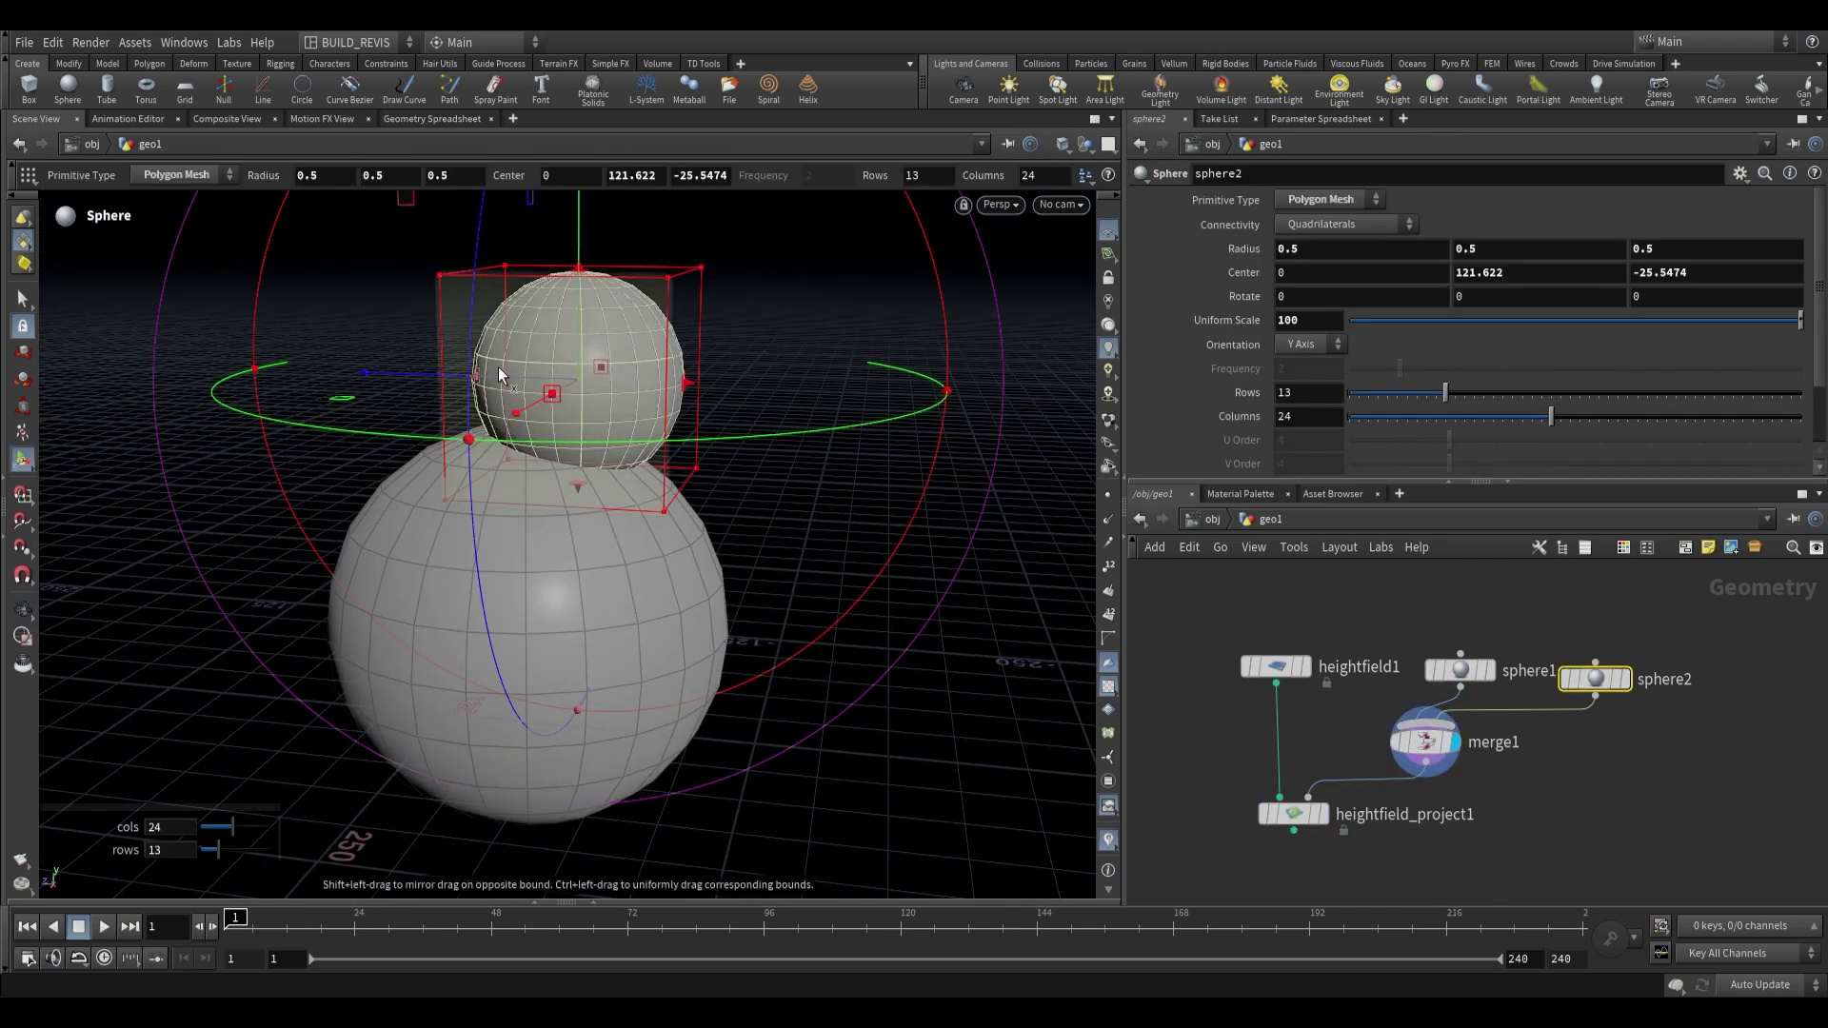
pyautogui.moveTo(387, 375); pyautogui.dragTo(594, 423)
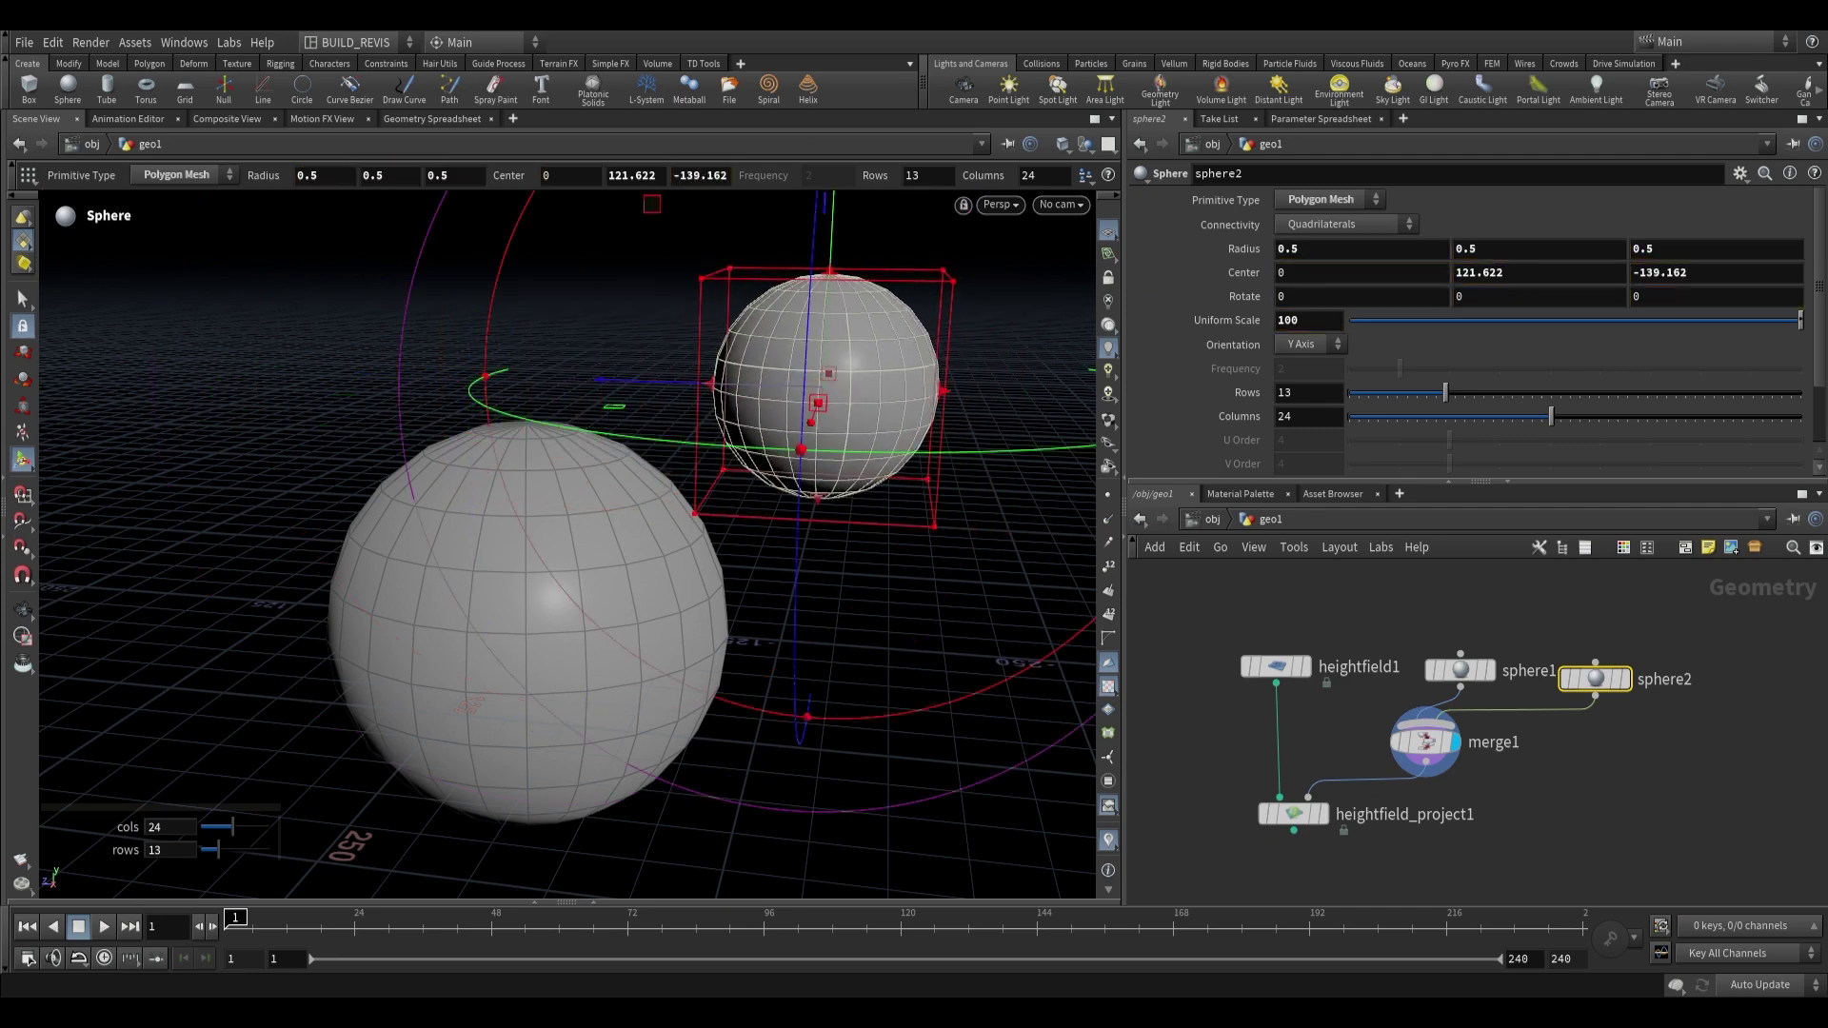
# Step: Display the heightfield_project1 result and examine the projected spheres from several angles
pyautogui.click(23, 615)
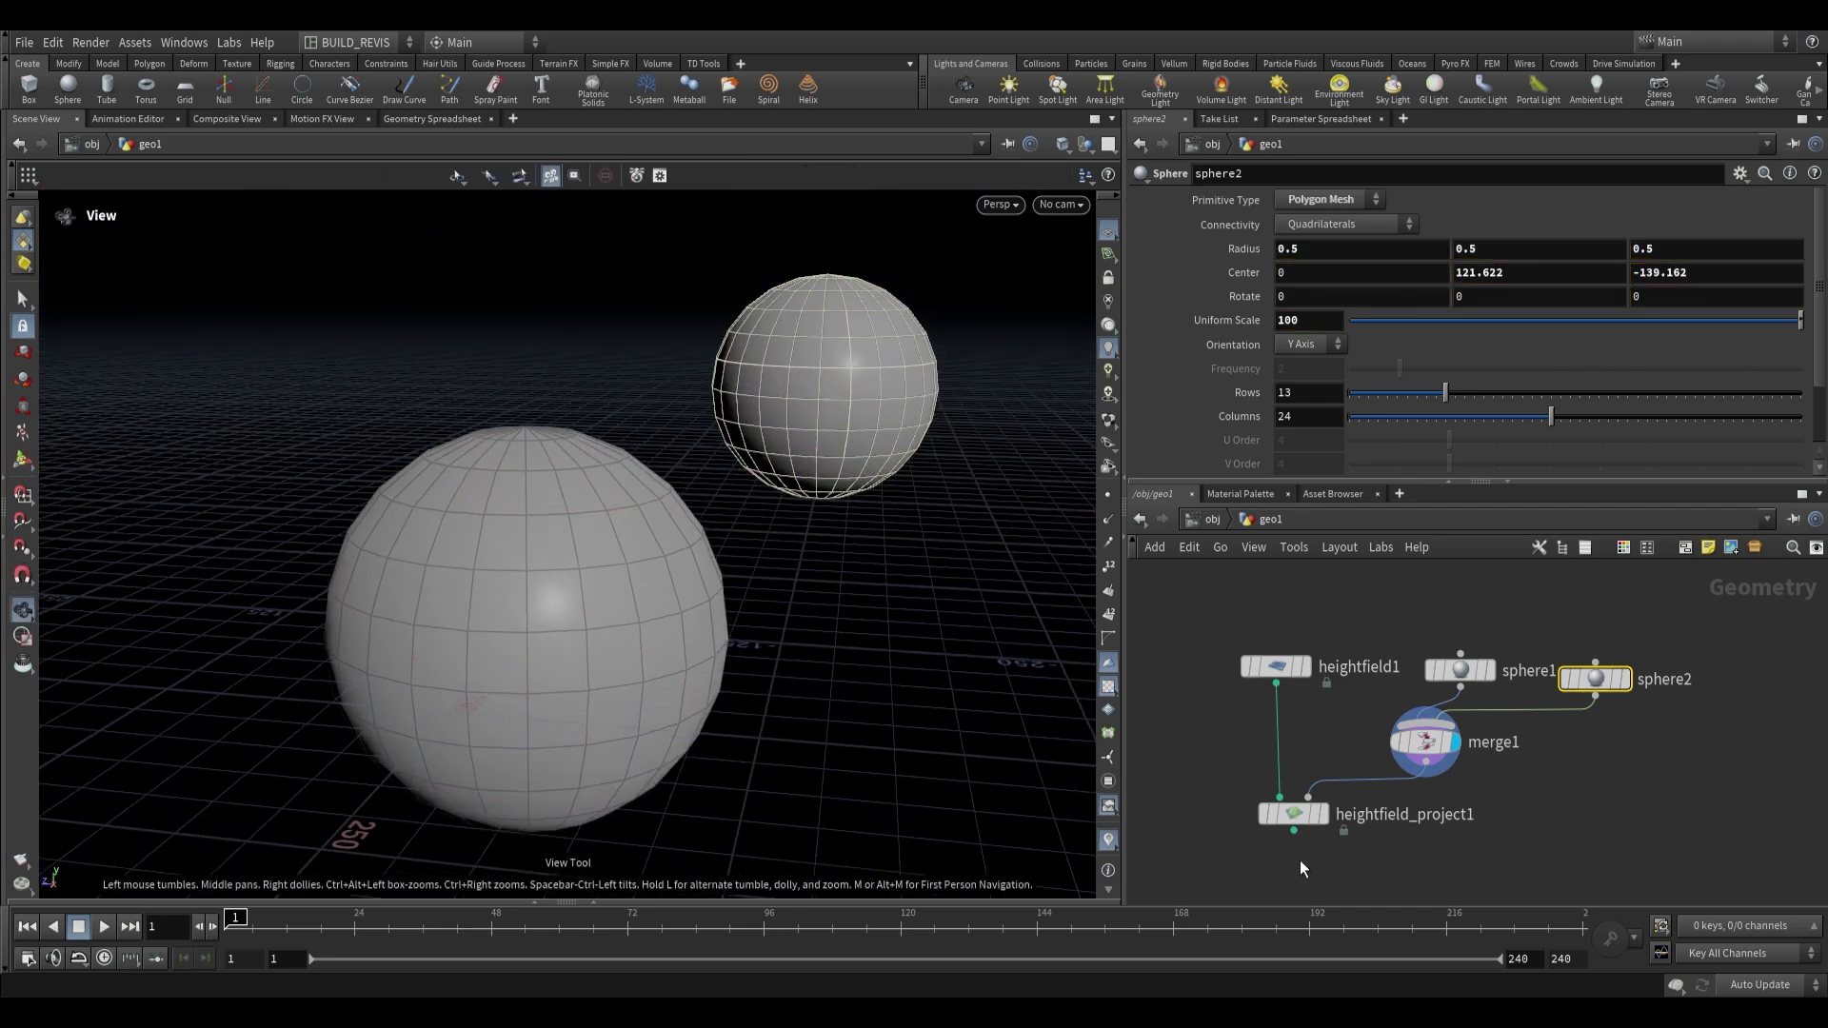
pyautogui.click(1322, 814)
pyautogui.moveTo(724, 496); pyautogui.dragTo(772, 569)
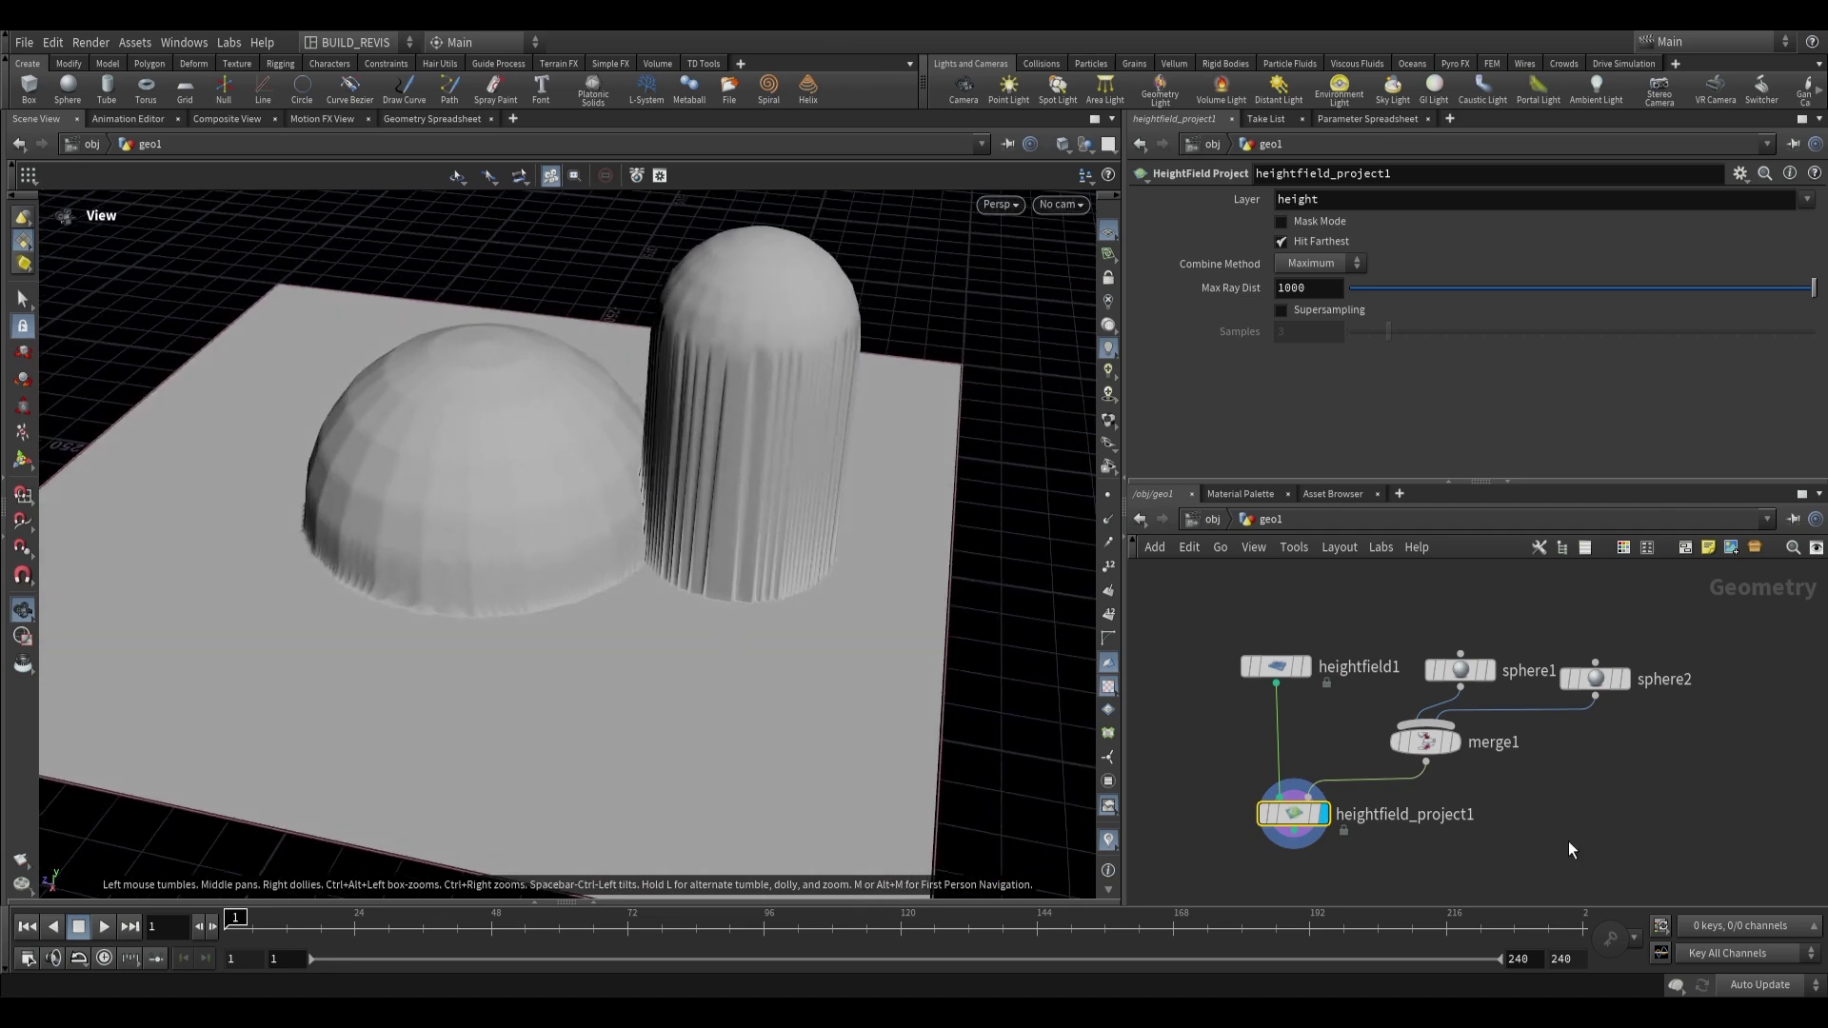
pyautogui.moveTo(1570, 846); pyautogui.dragTo(1487, 803, button='middle')
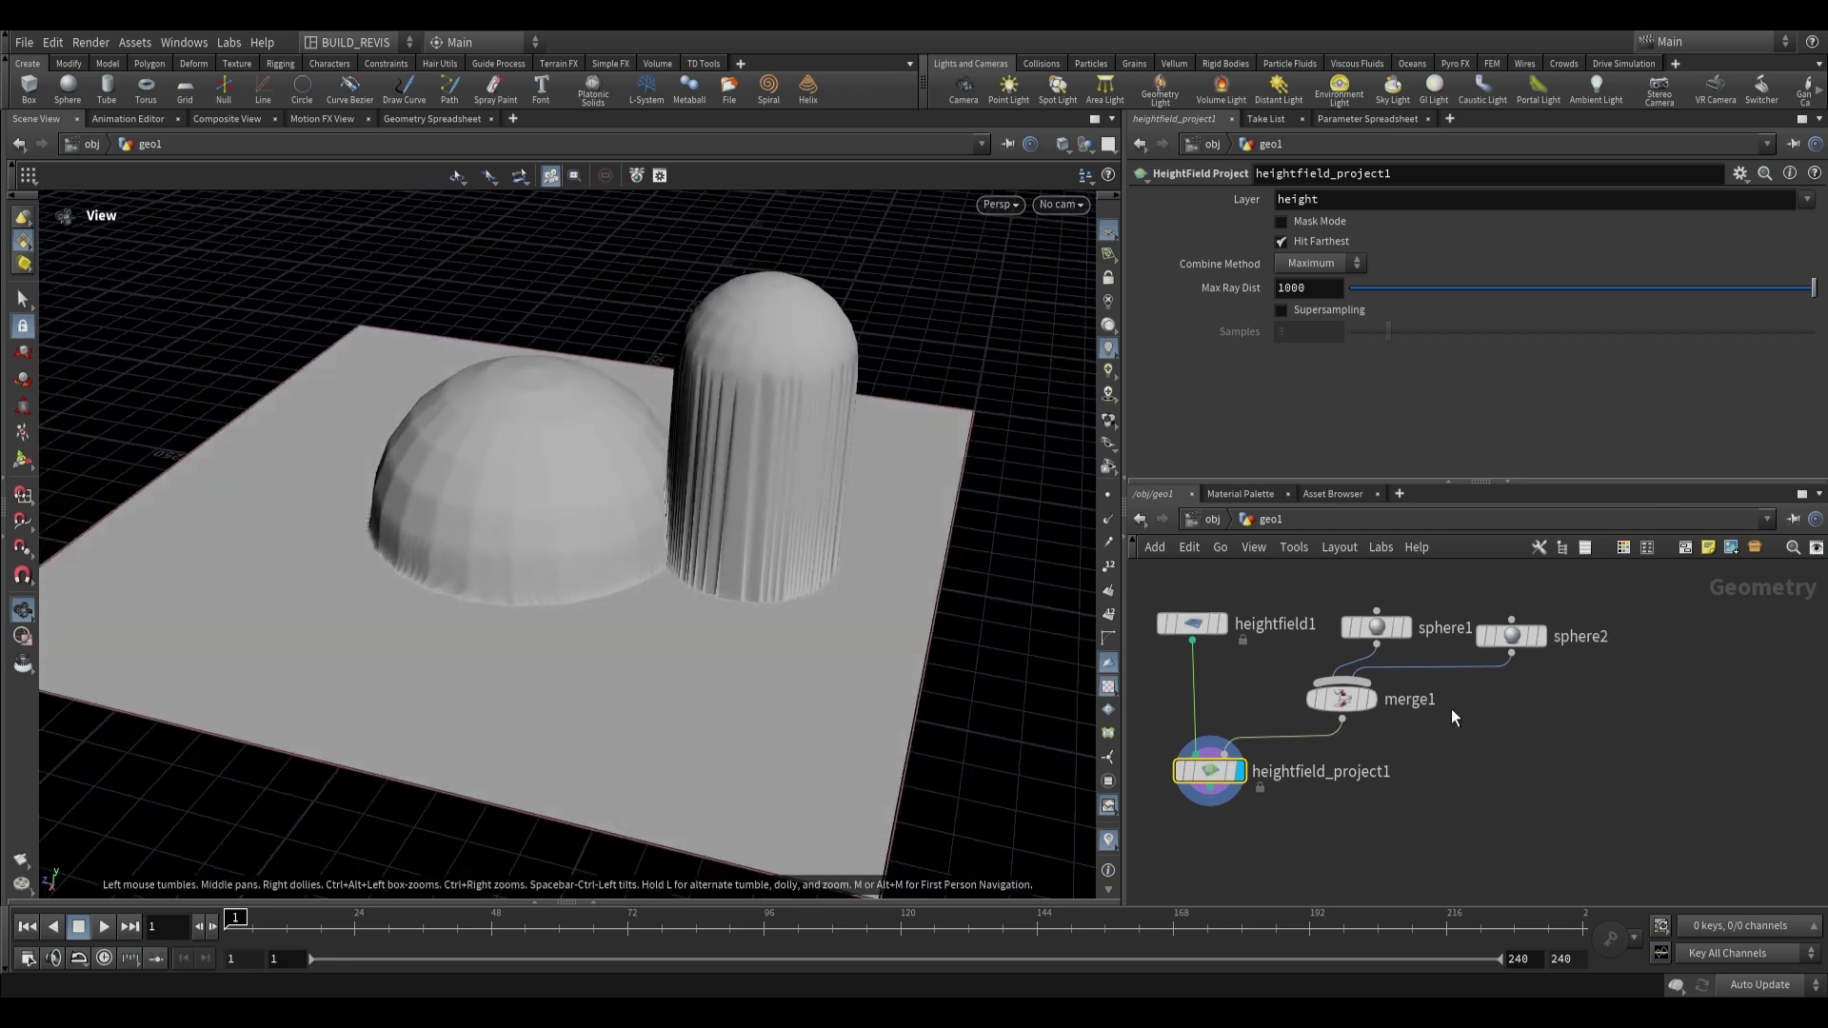
pyautogui.moveTo(819, 497); pyautogui.dragTo(626, 514)
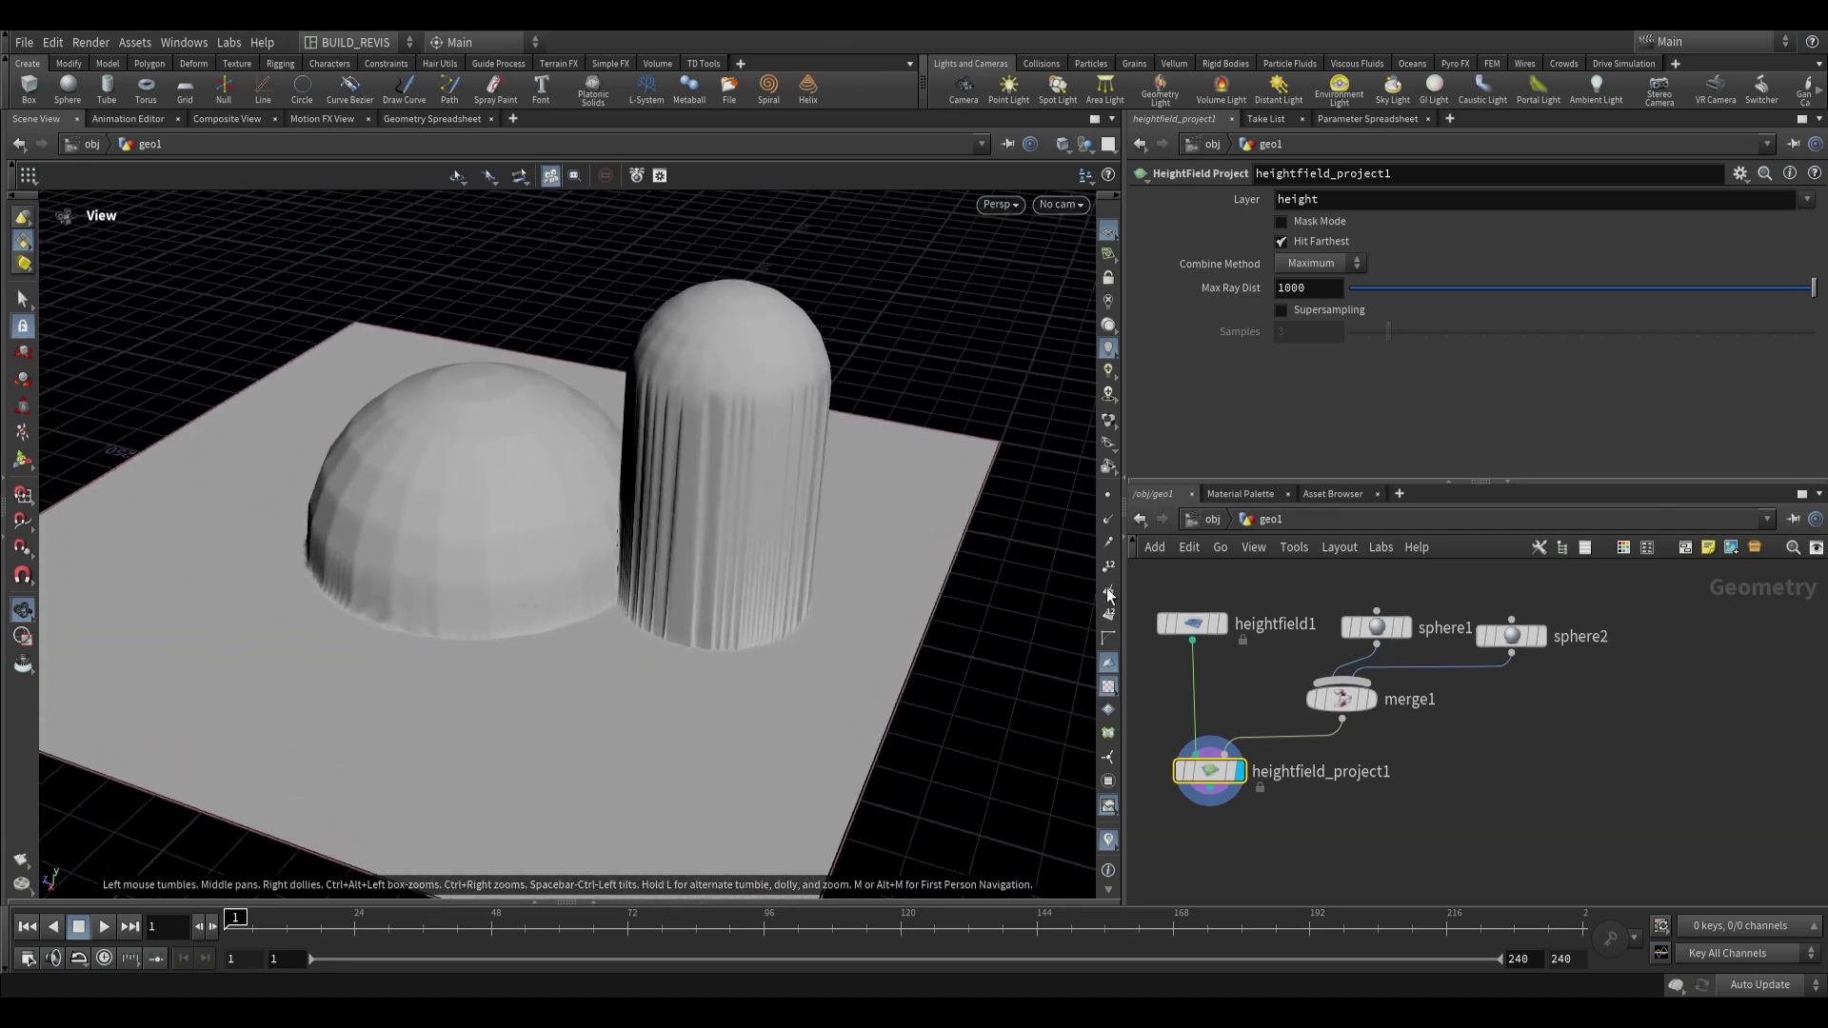
pyautogui.moveTo(589, 661); pyautogui.dragTo(671, 690, button='middle')
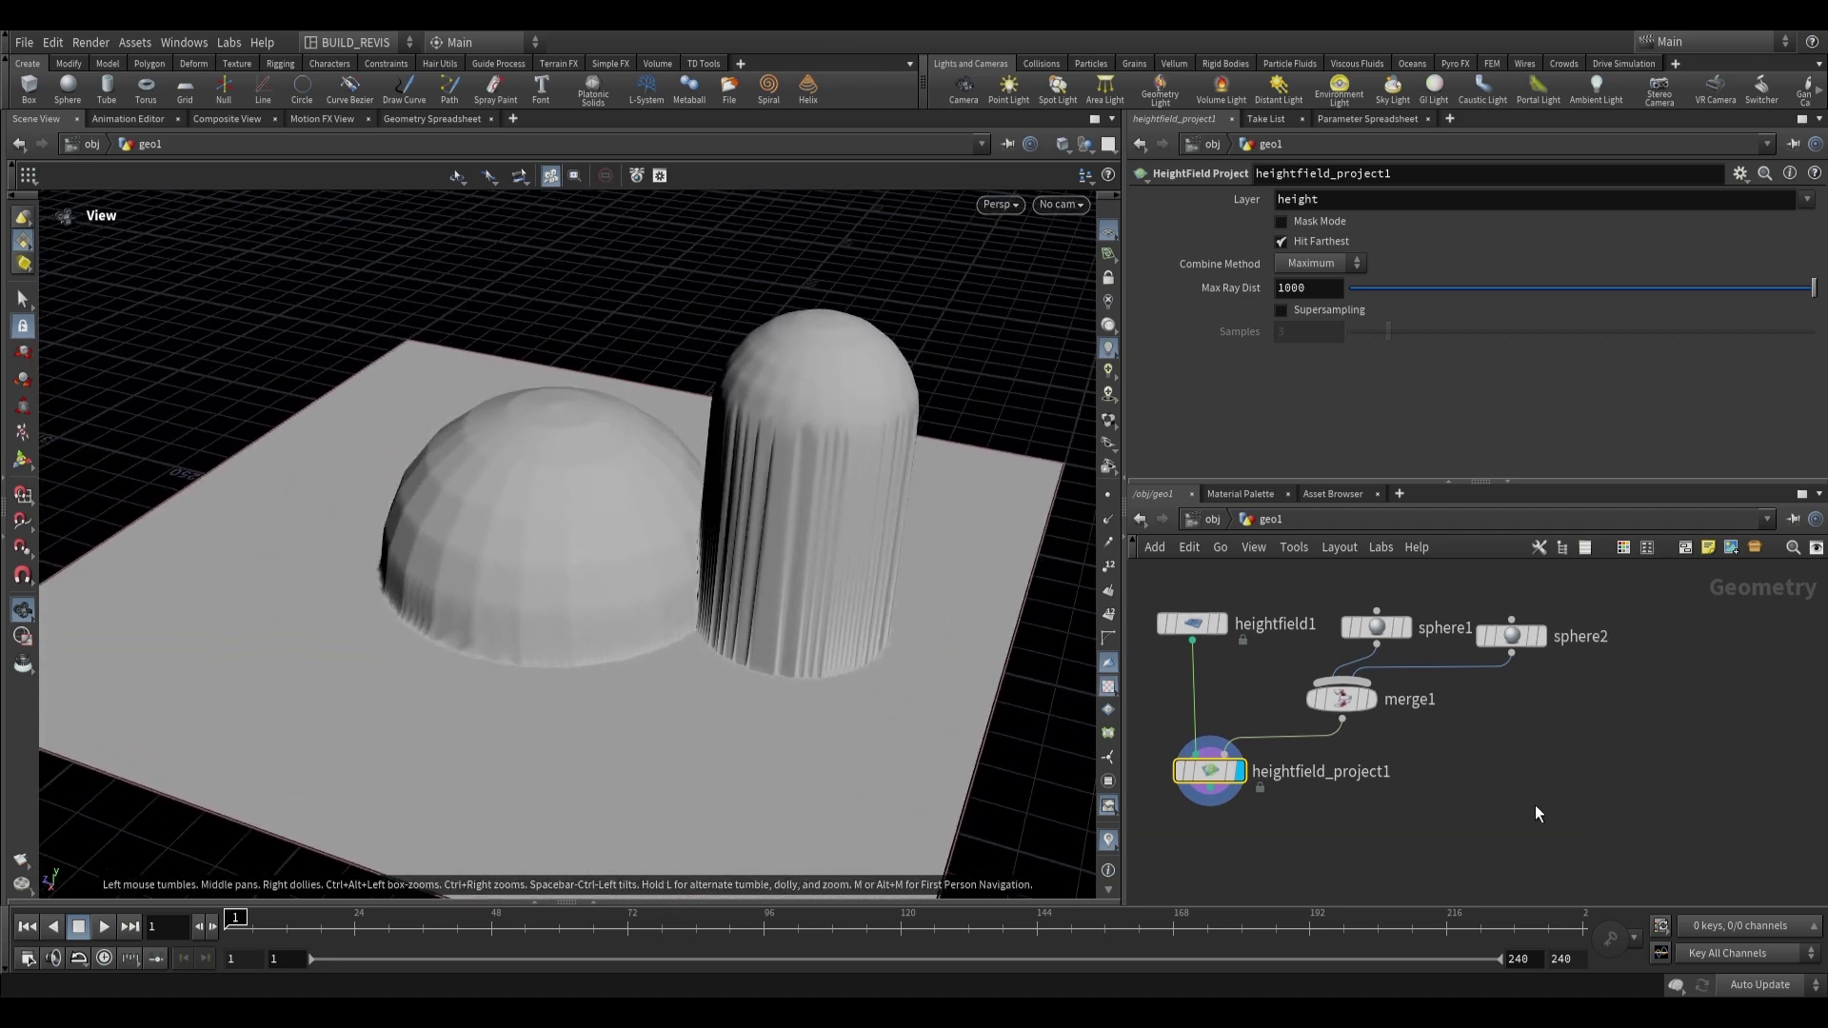
# Step: Add a Grid node sized 500 by 500 with 500 rows and 500 columns
pyautogui.press('Tab')
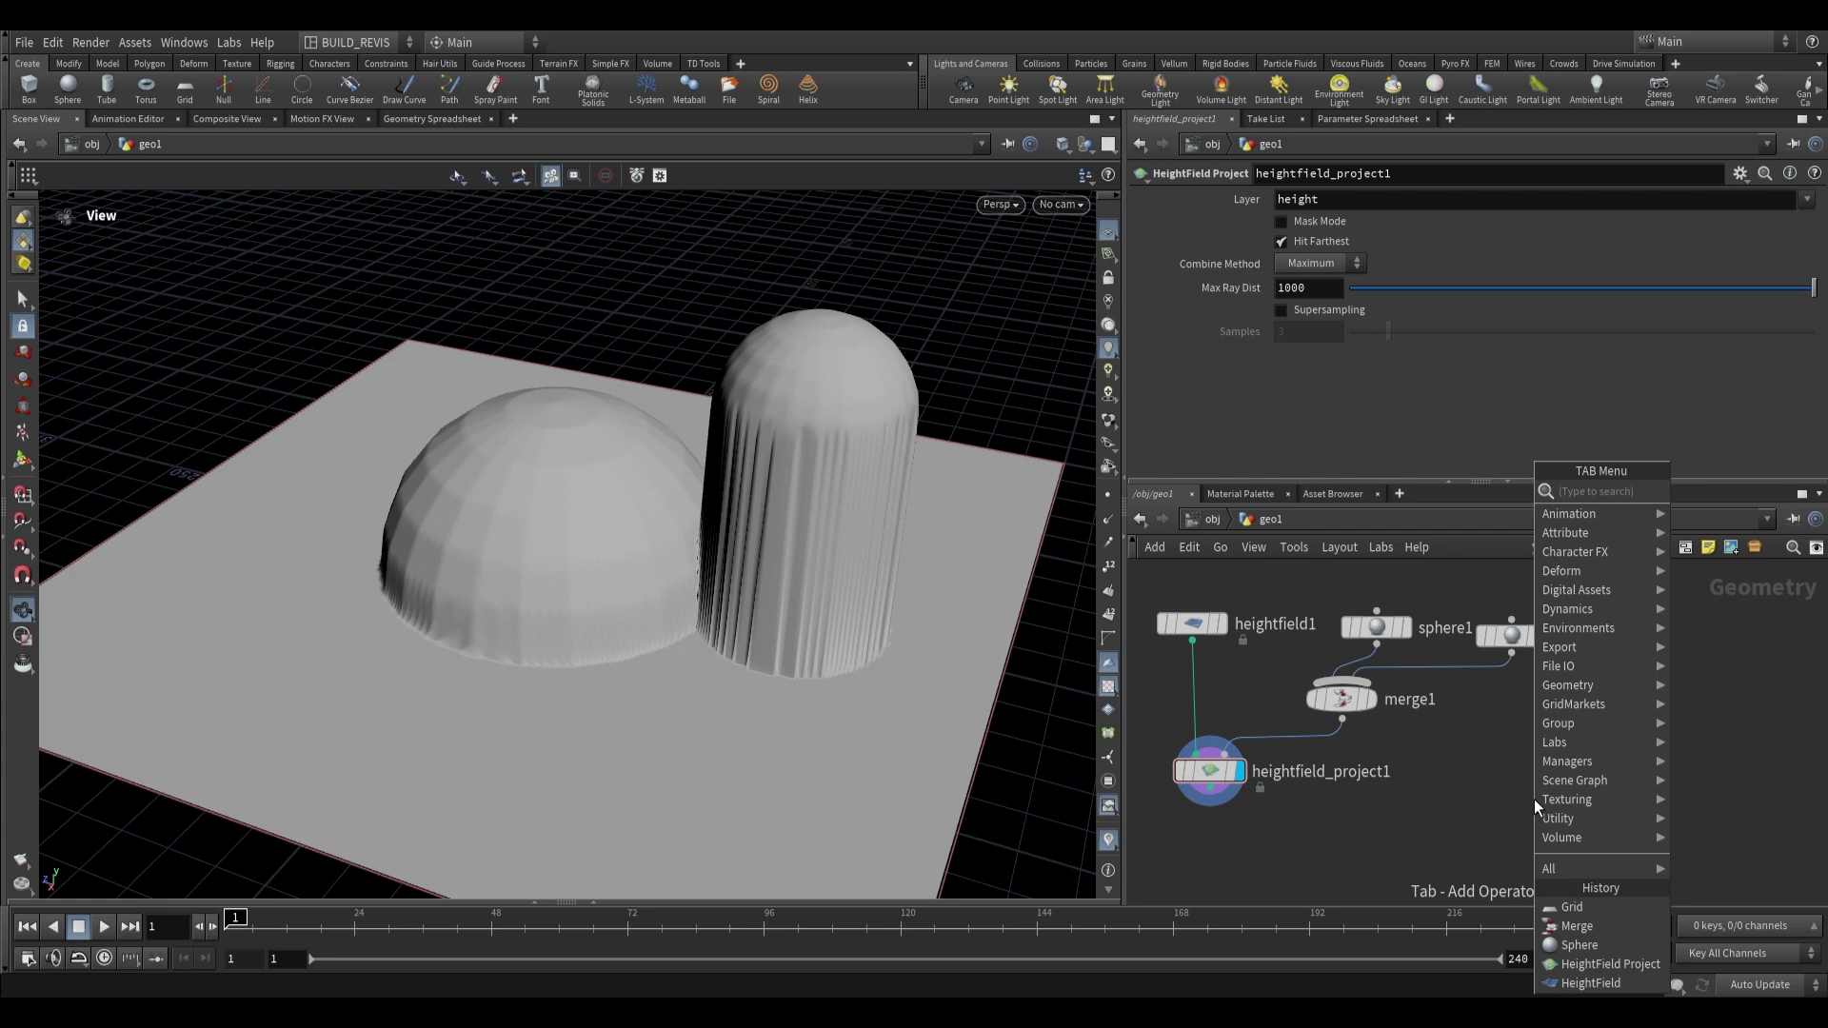
pyautogui.write('grid')
pyautogui.press('Return')
pyautogui.click(1534, 798)
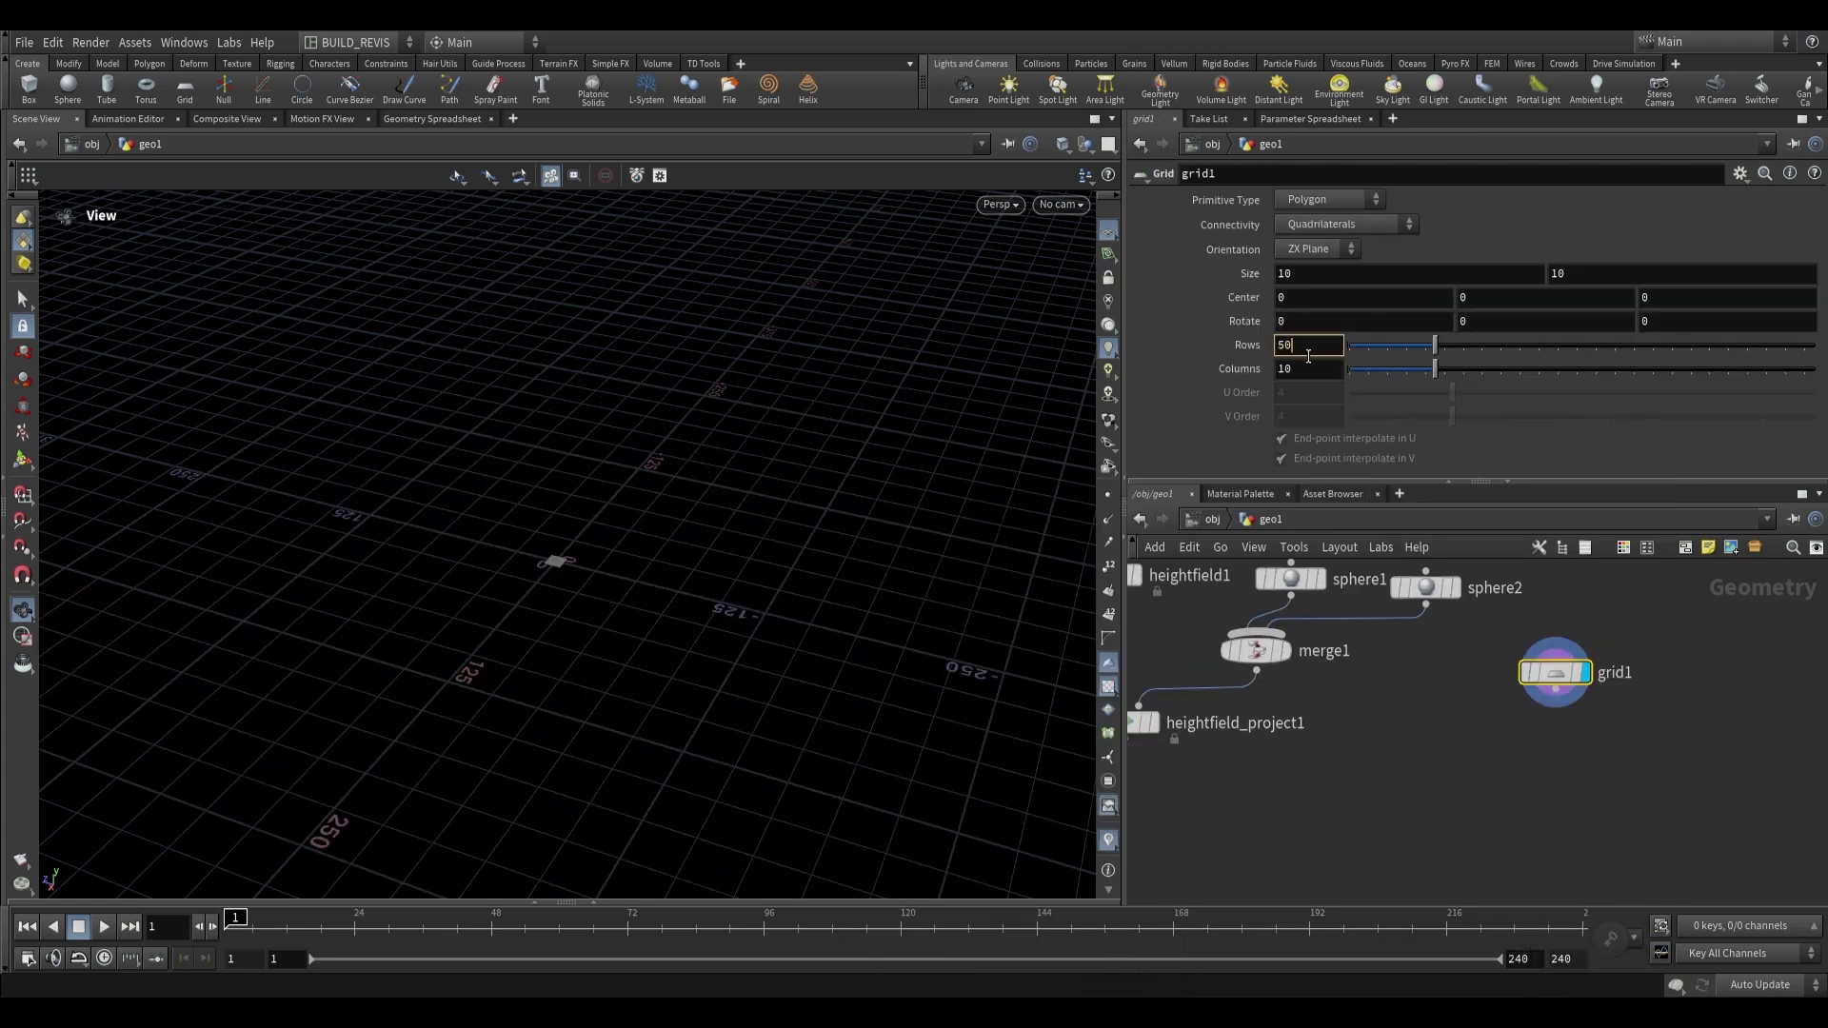
pyautogui.write('0')
pyautogui.press('Return')
# Step: Add a Ray node that takes the grid as its first input and the merged spheres as its second
pyautogui.press('Tab')
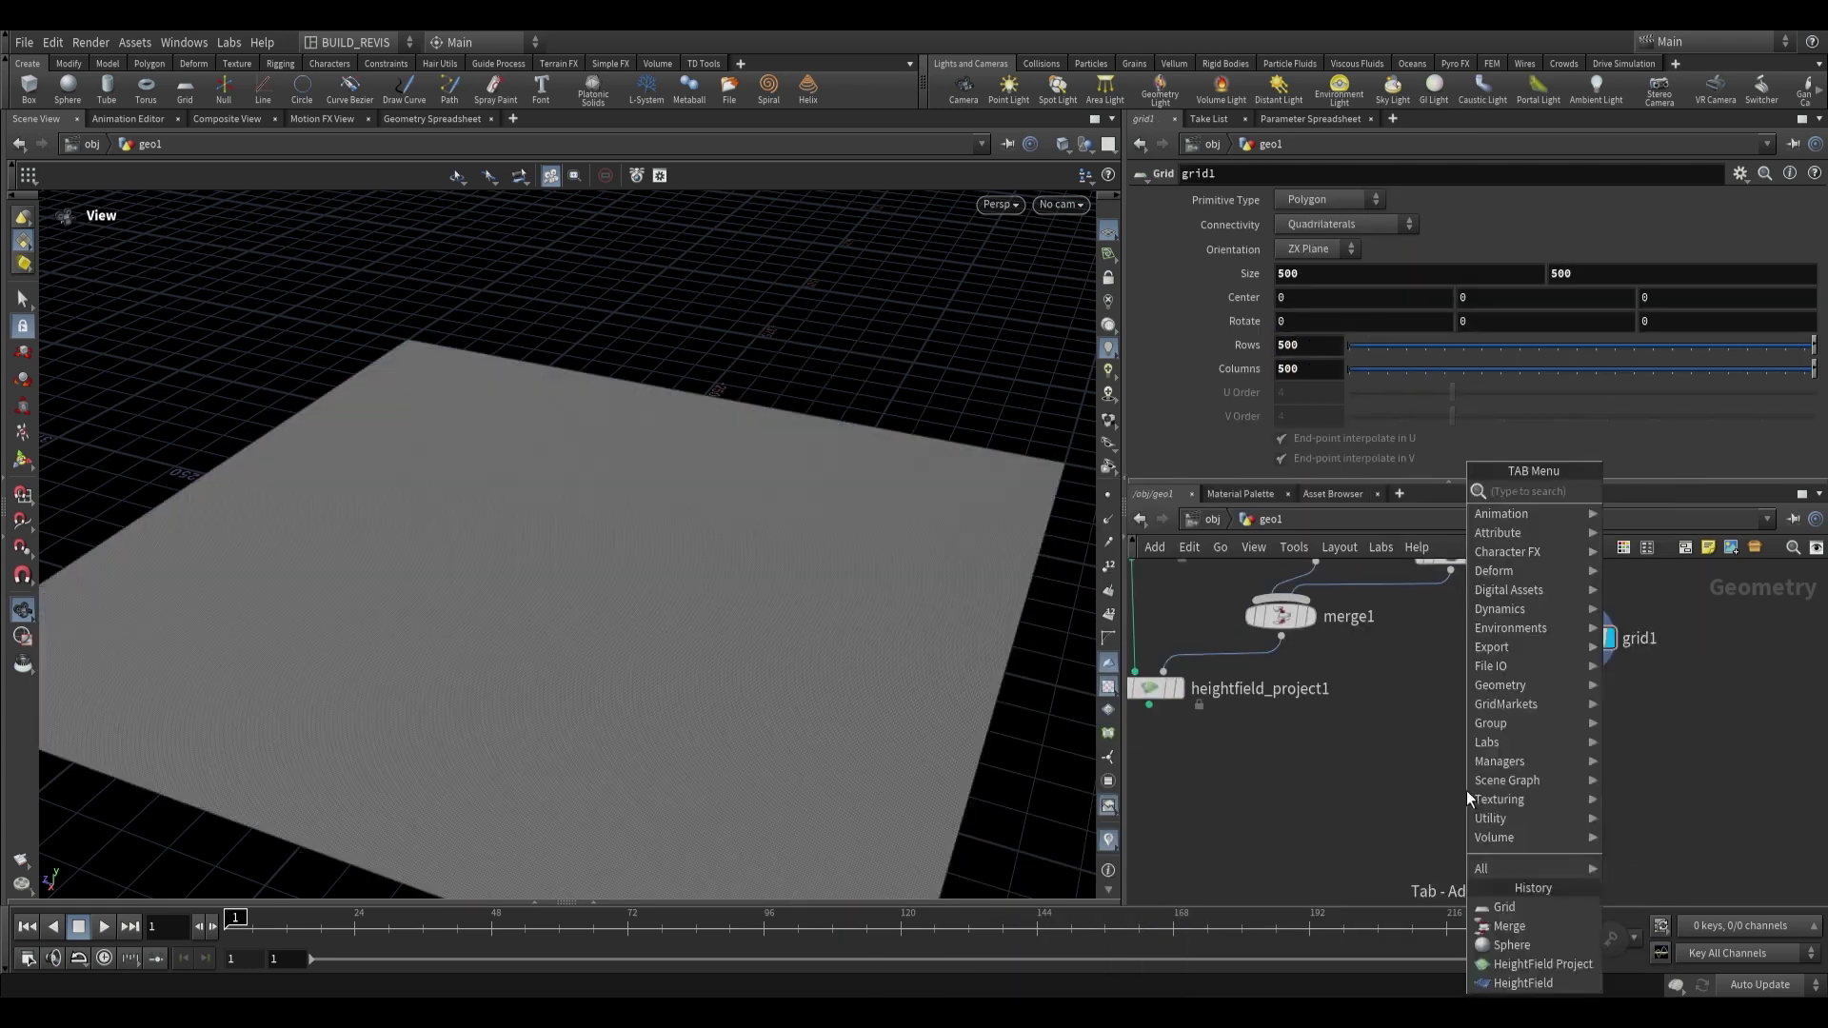
pyautogui.write('ray')
pyautogui.press('Return')
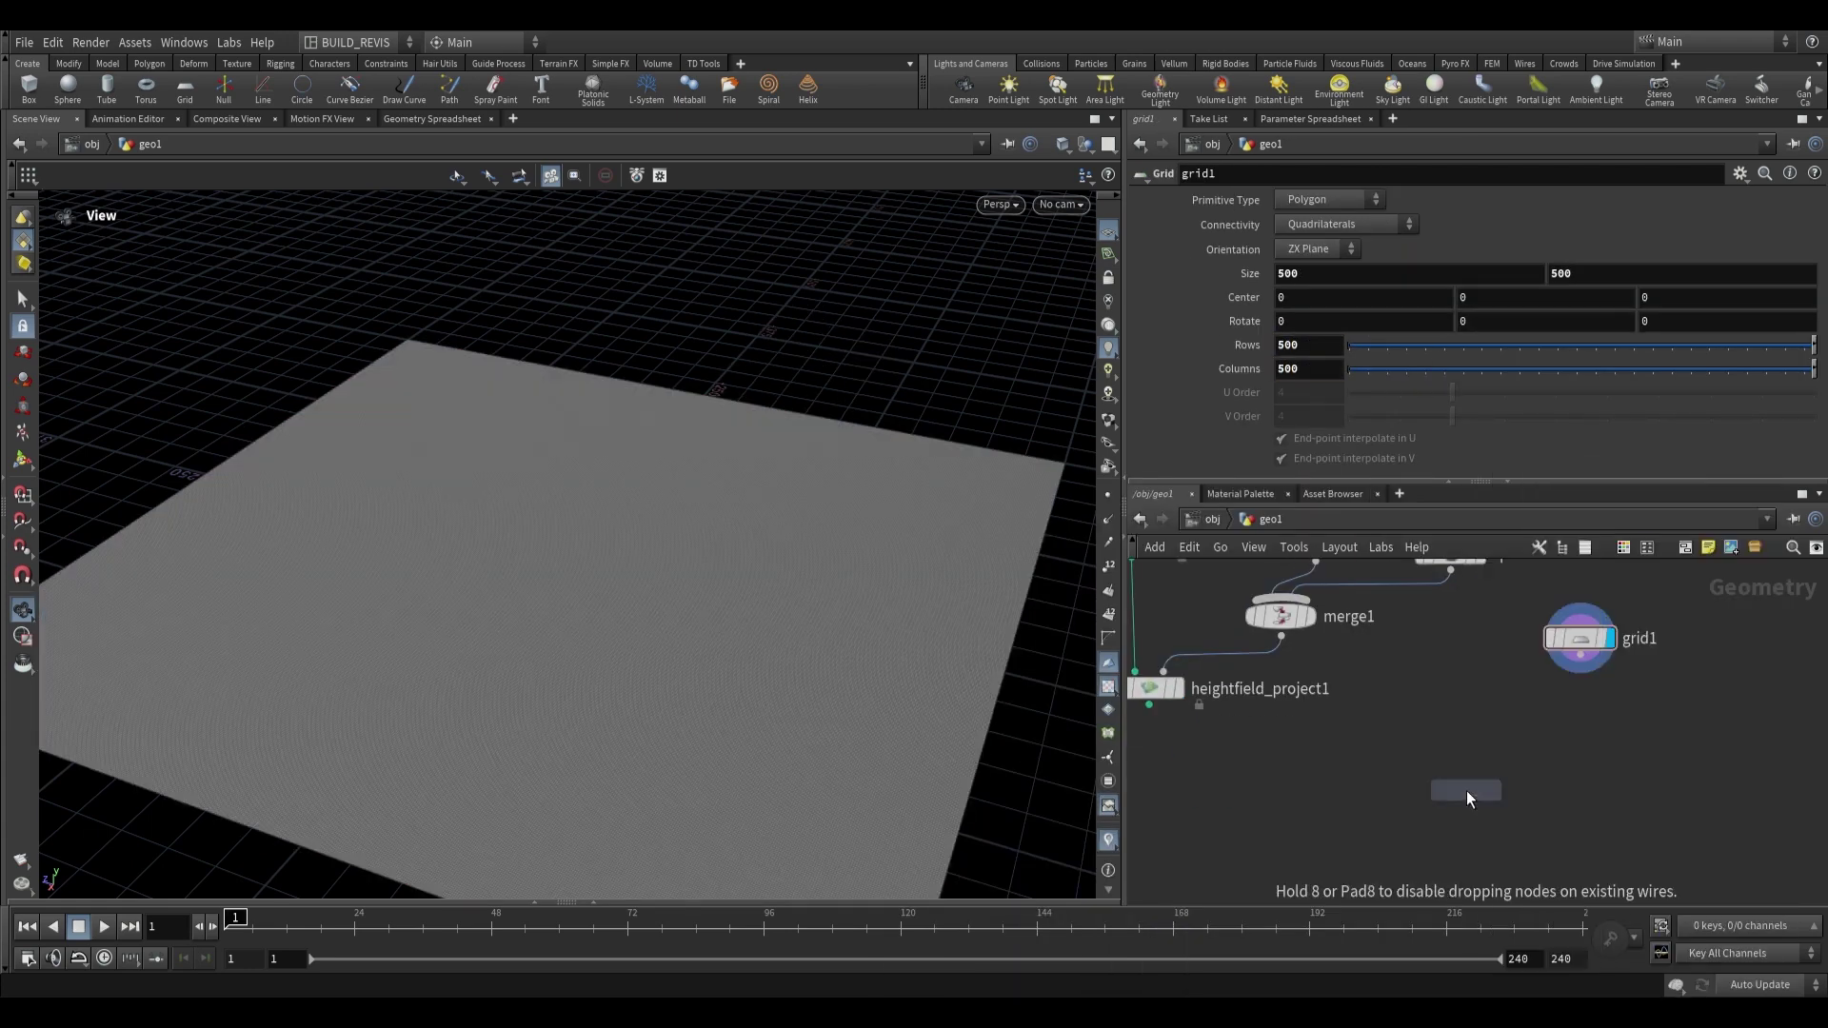
pyautogui.click(1466, 791)
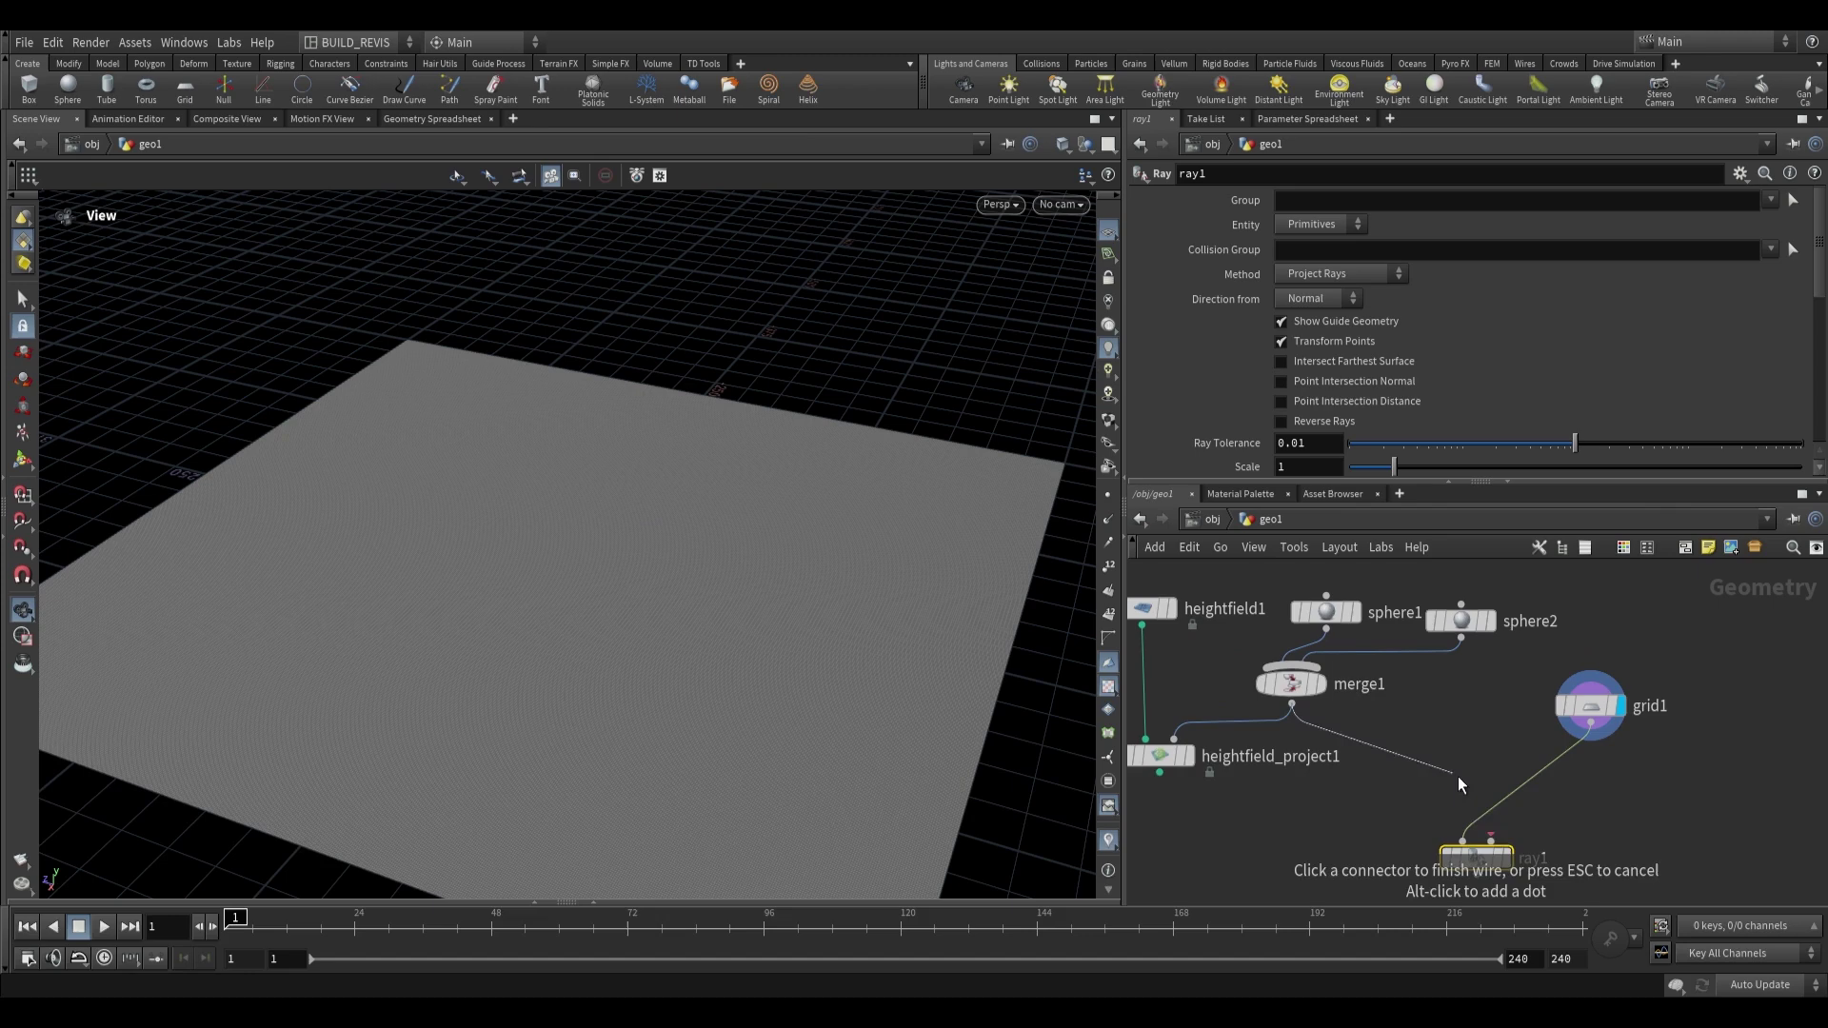
pyautogui.click(1491, 840)
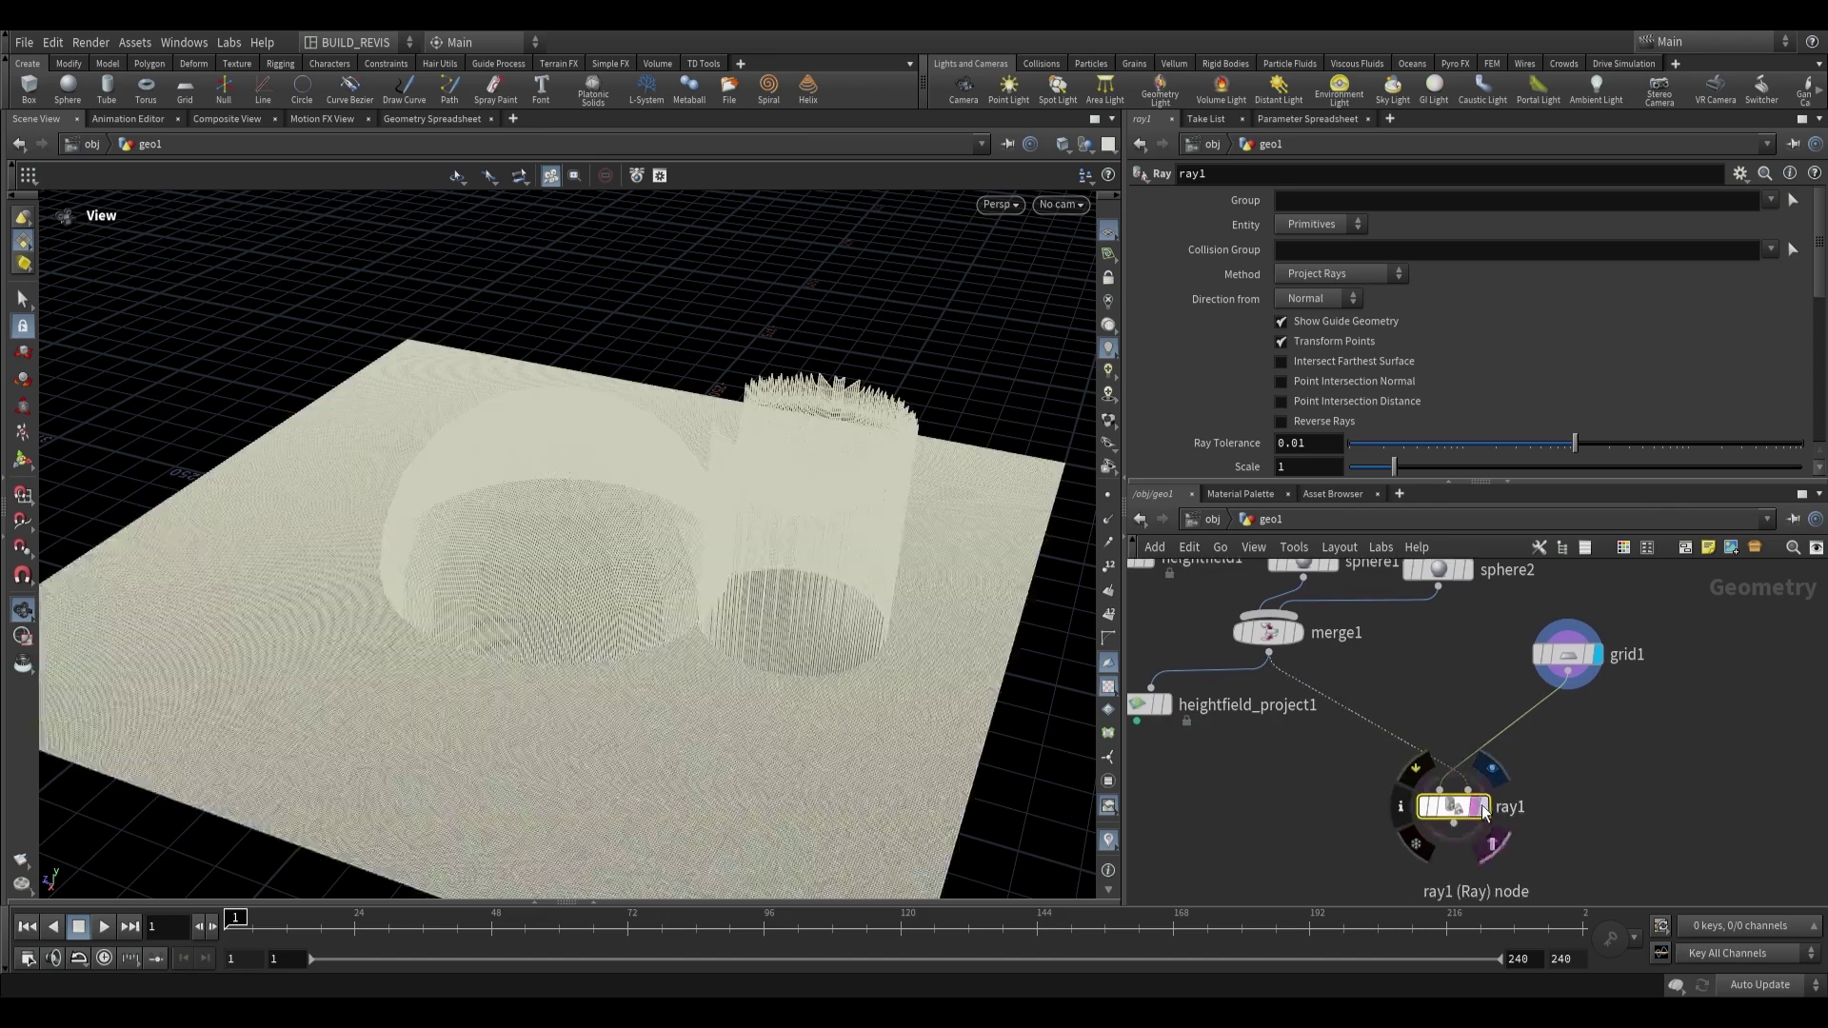
# Step: Display the Ray result and project along the vector 0, 1, 0 with Intersect Farthest Surface enabled
pyautogui.click(1488, 811)
pyautogui.click(1318, 298)
pyautogui.click(1319, 319)
pyautogui.rightClick(1225, 333)
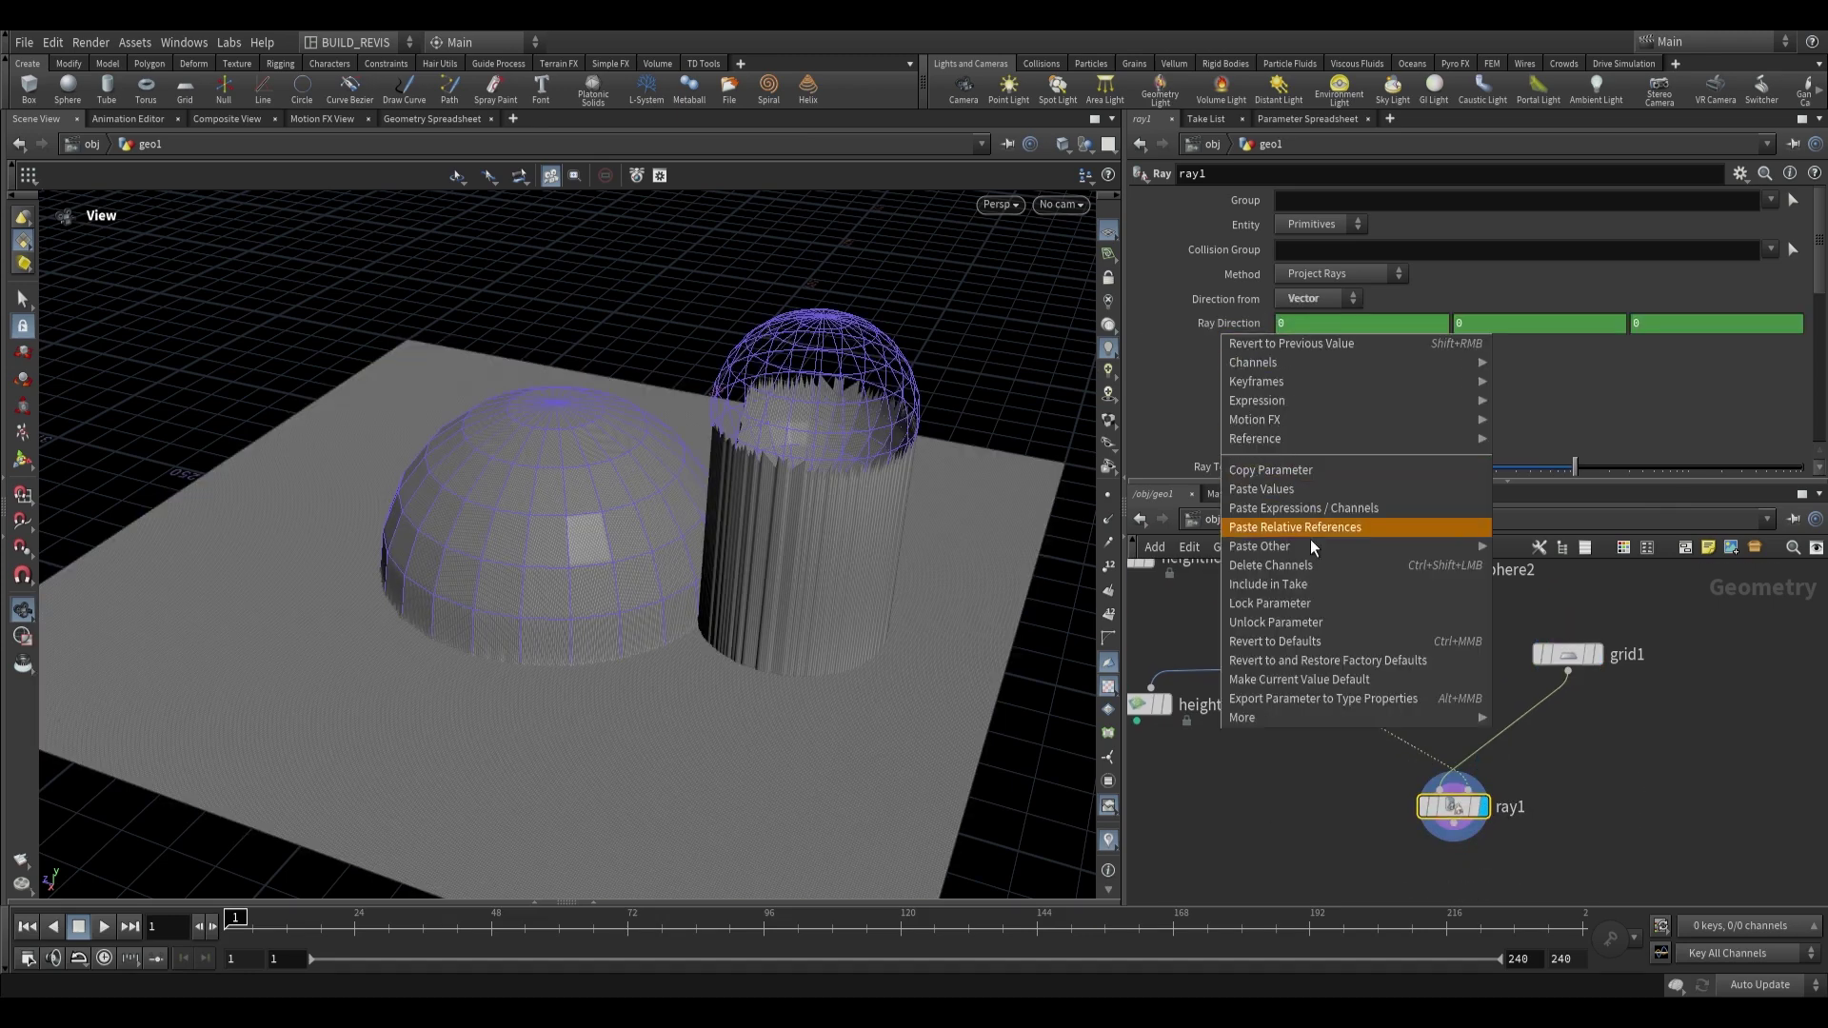
pyautogui.click(1293, 566)
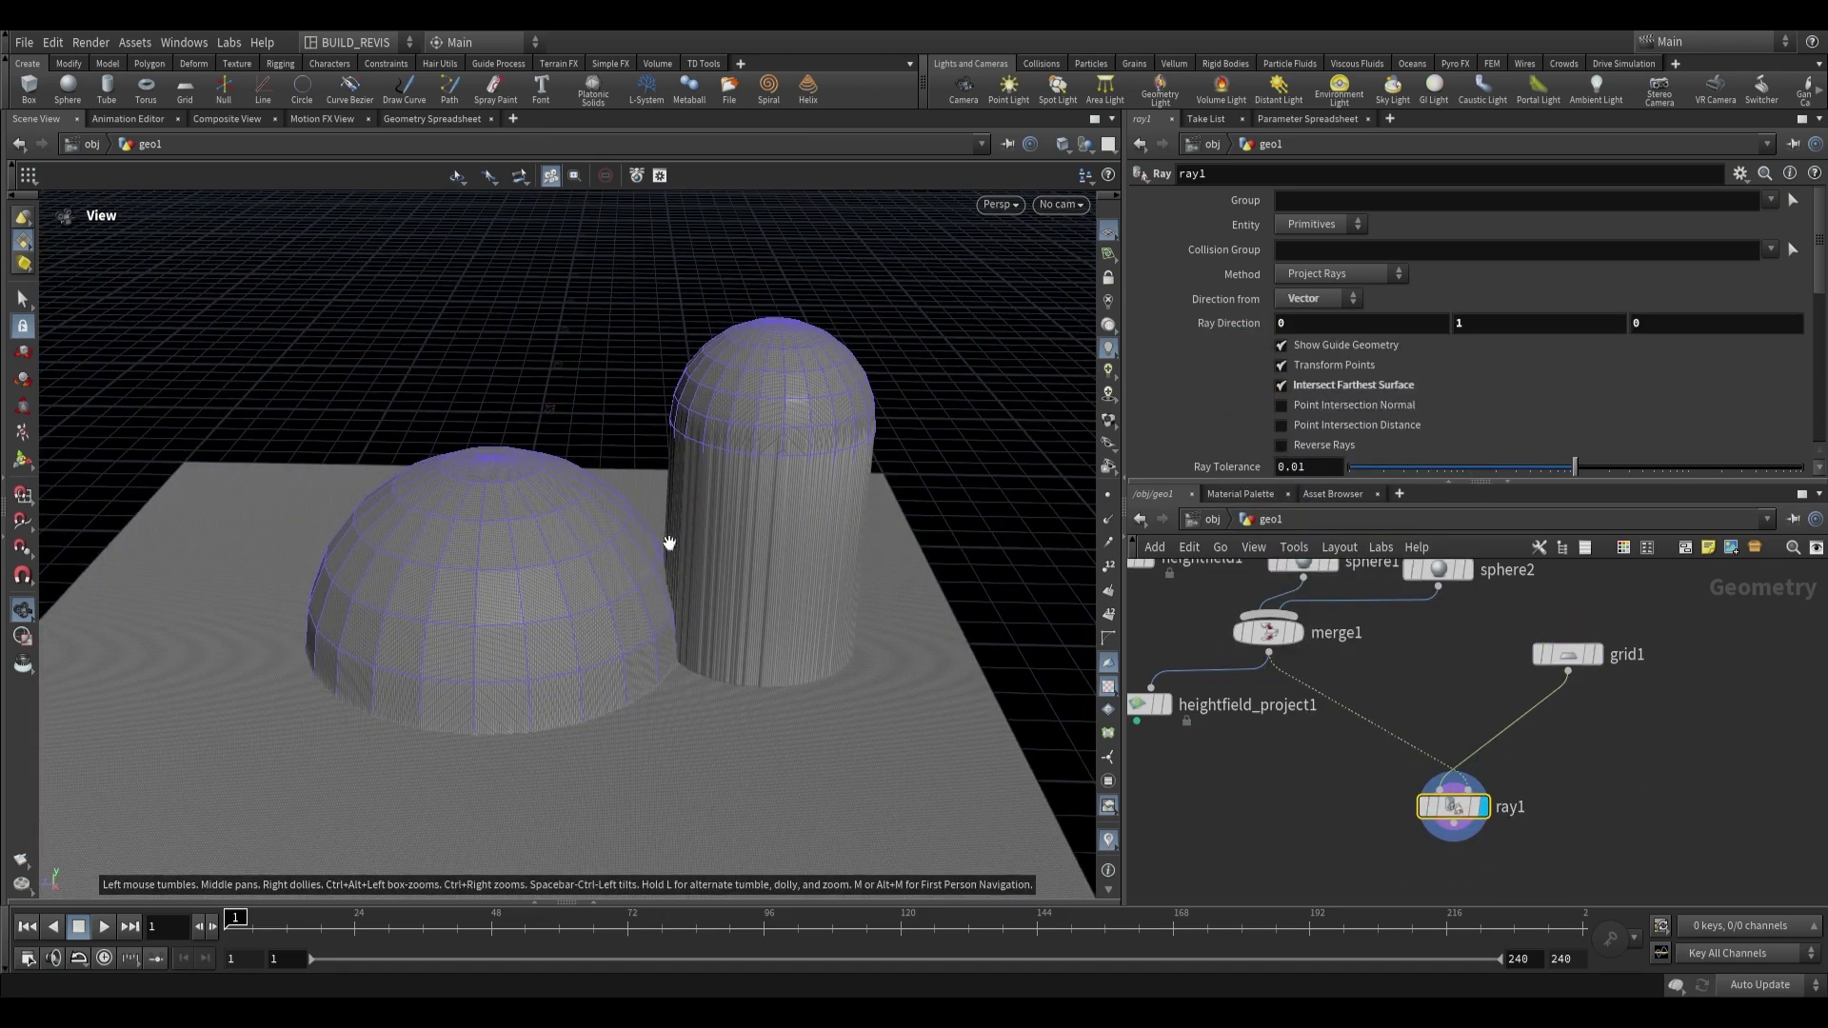
pyautogui.moveTo(846, 572); pyautogui.dragTo(787, 542)
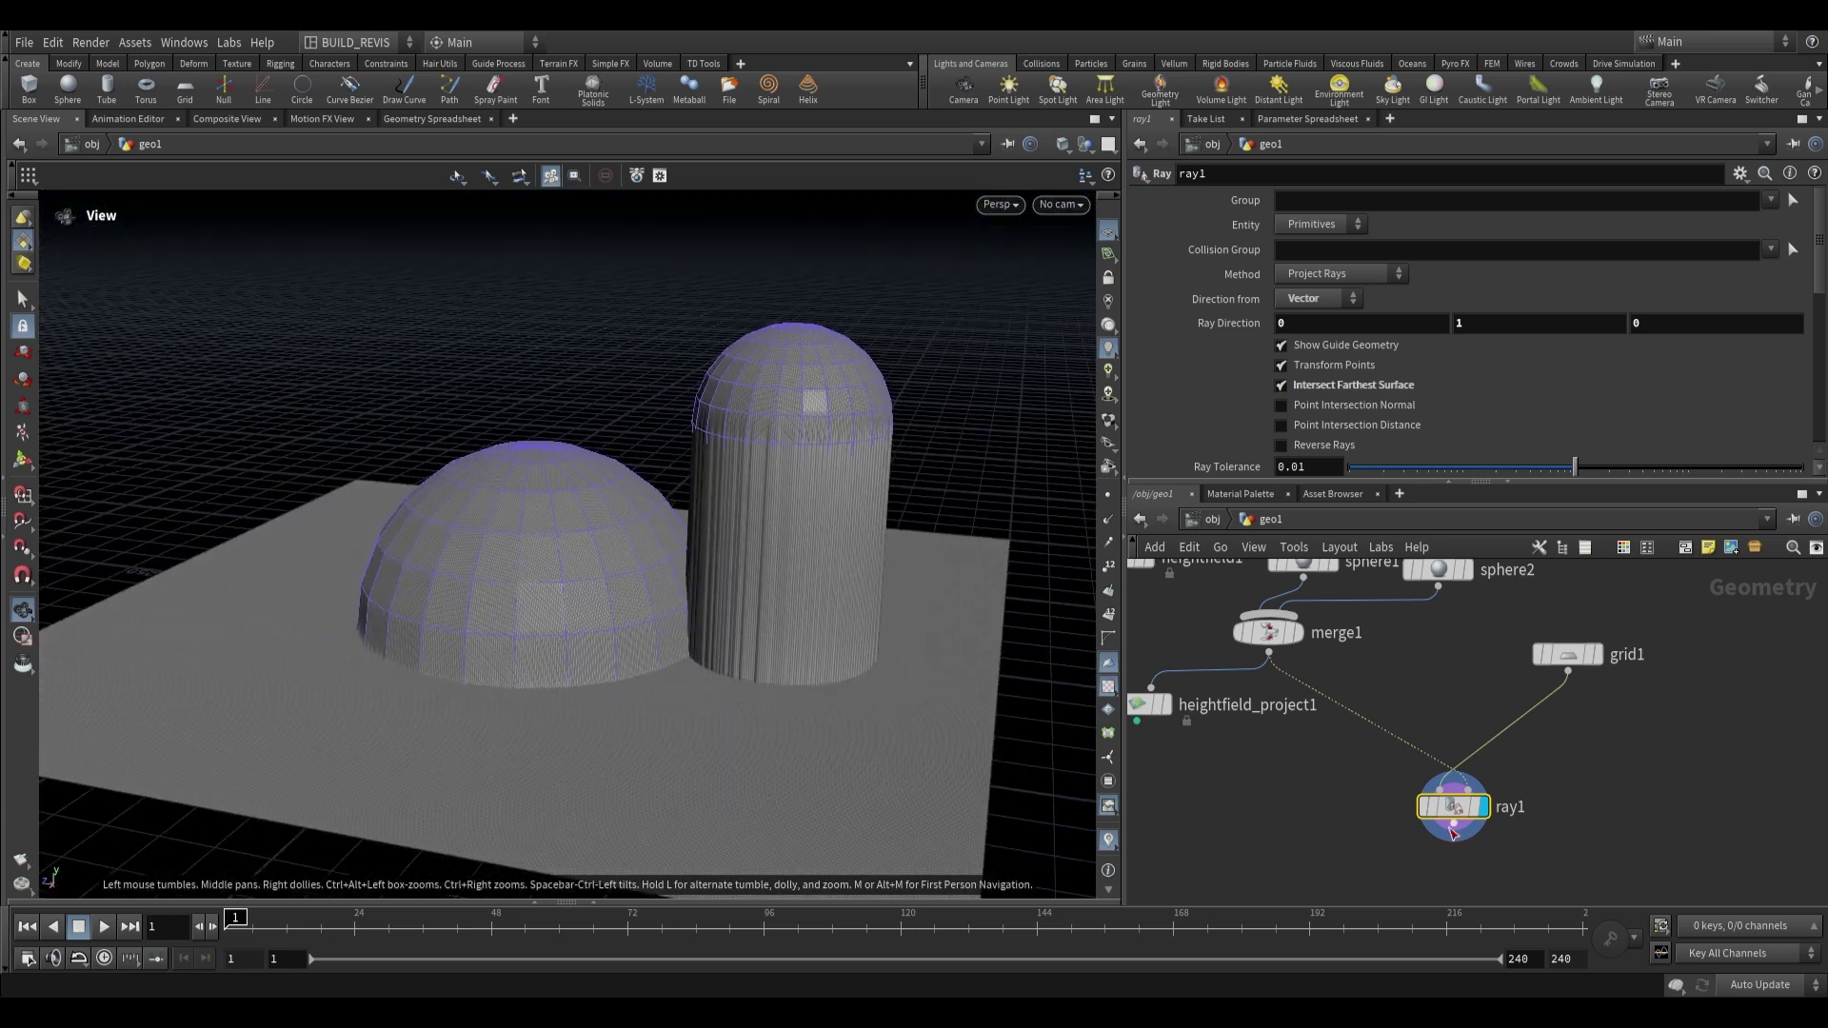
# Step: Display heightfield_project1 again and delete the Grid and Ray nodes
pyautogui.click(1184, 716)
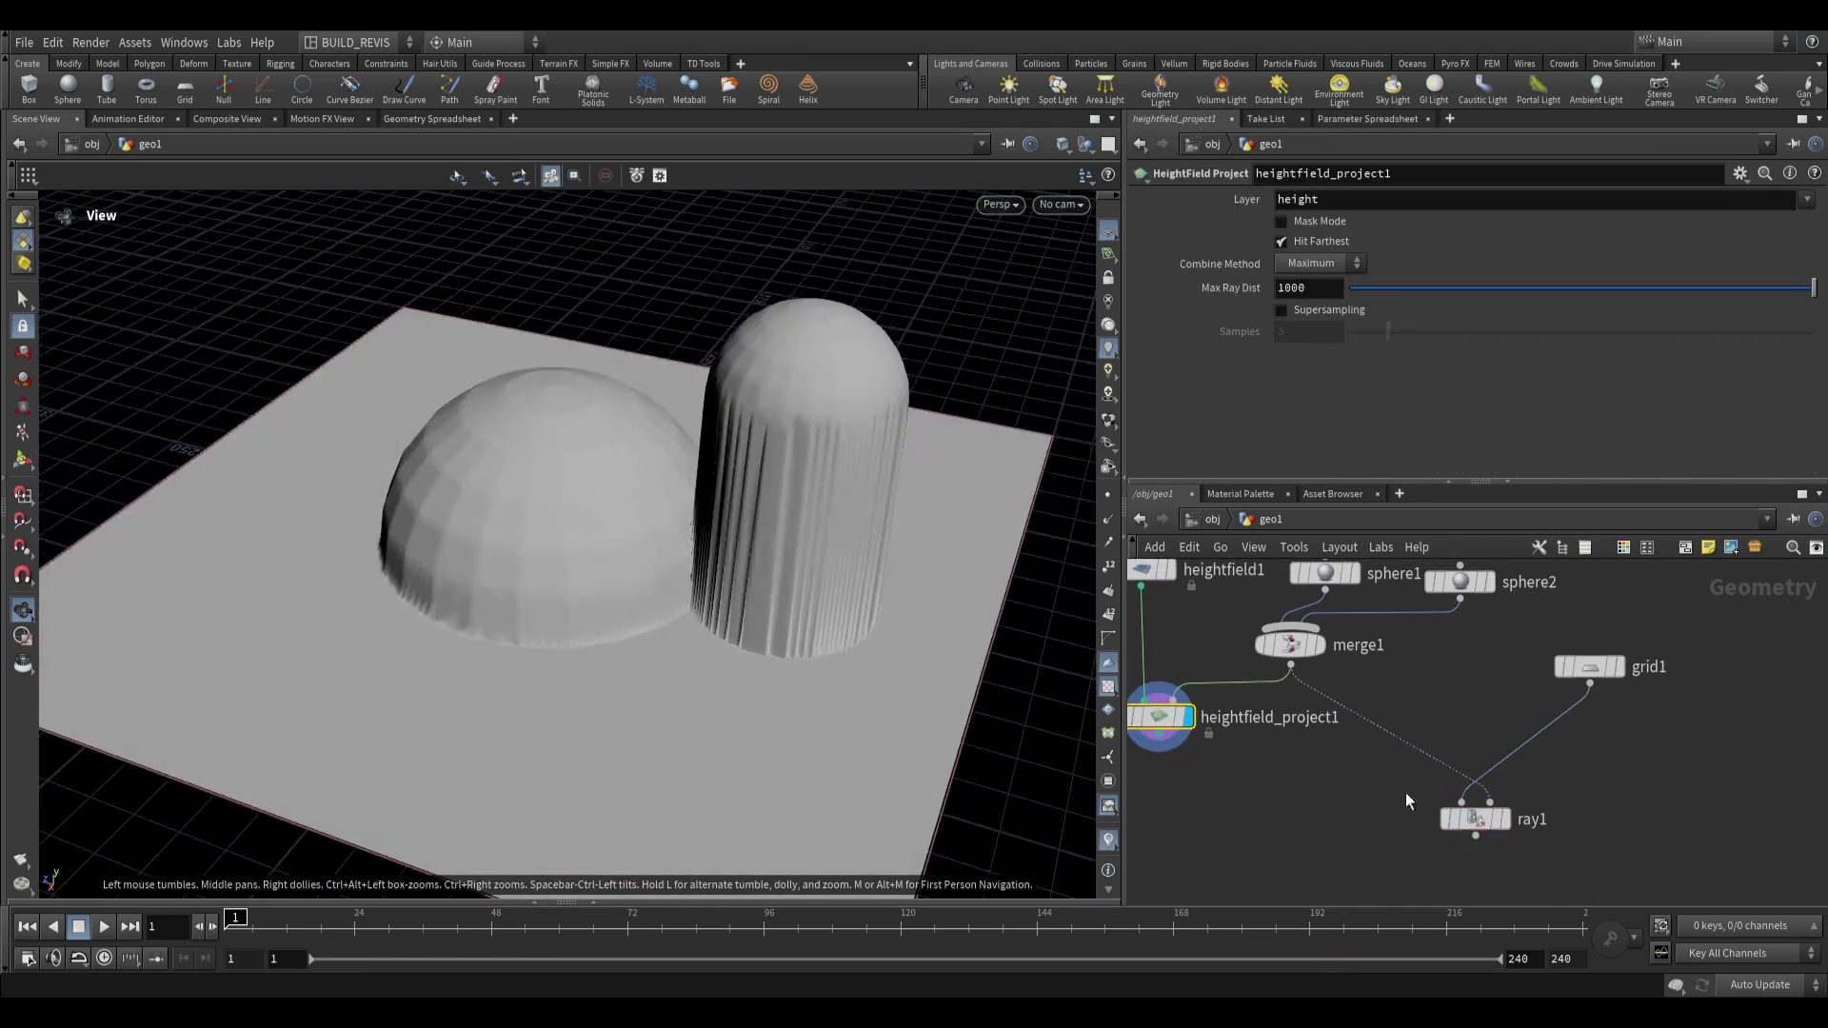
pyautogui.moveTo(1371, 843); pyautogui.dragTo(1599, 681)
pyautogui.press('Delete')
pyautogui.moveTo(809, 495); pyautogui.dragTo(604, 575)
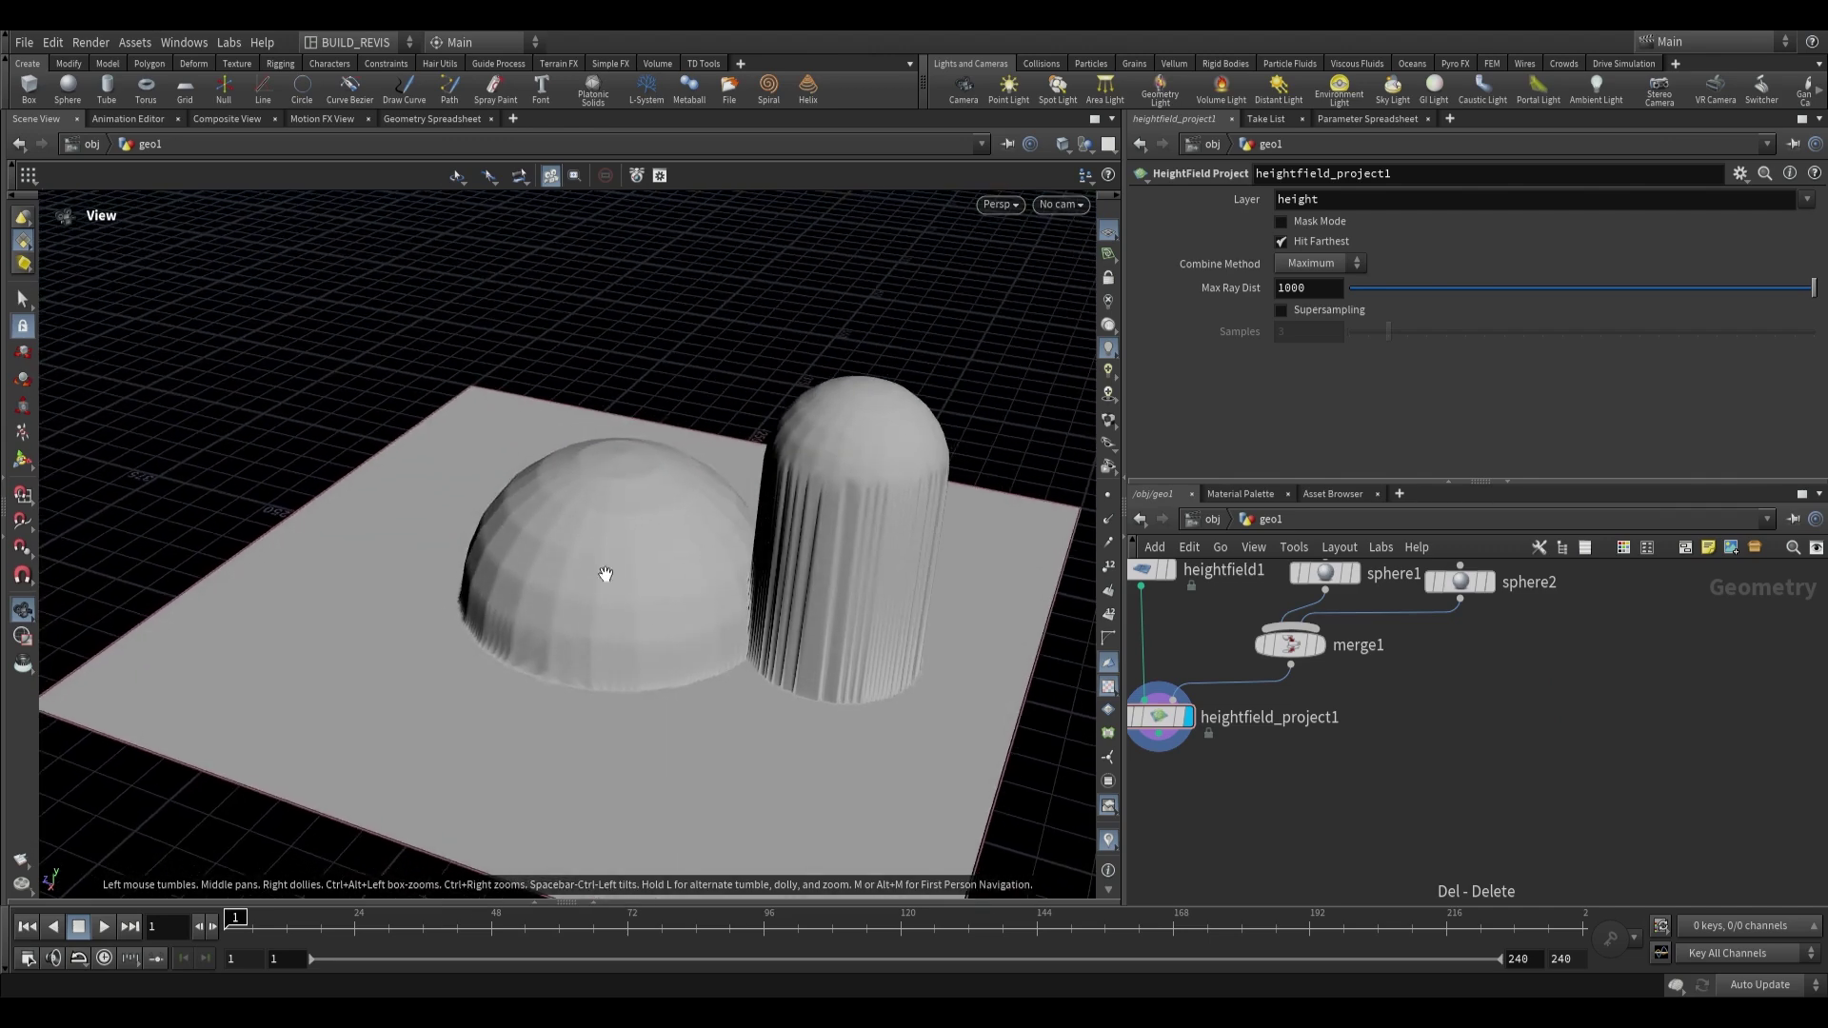
# Step: Duplicate heightfield_project1 below the original, chained to its output, and remove the copy's connection to merge1
pyautogui.moveTo(1403, 746); pyautogui.dragTo(1431, 815, button='middle')
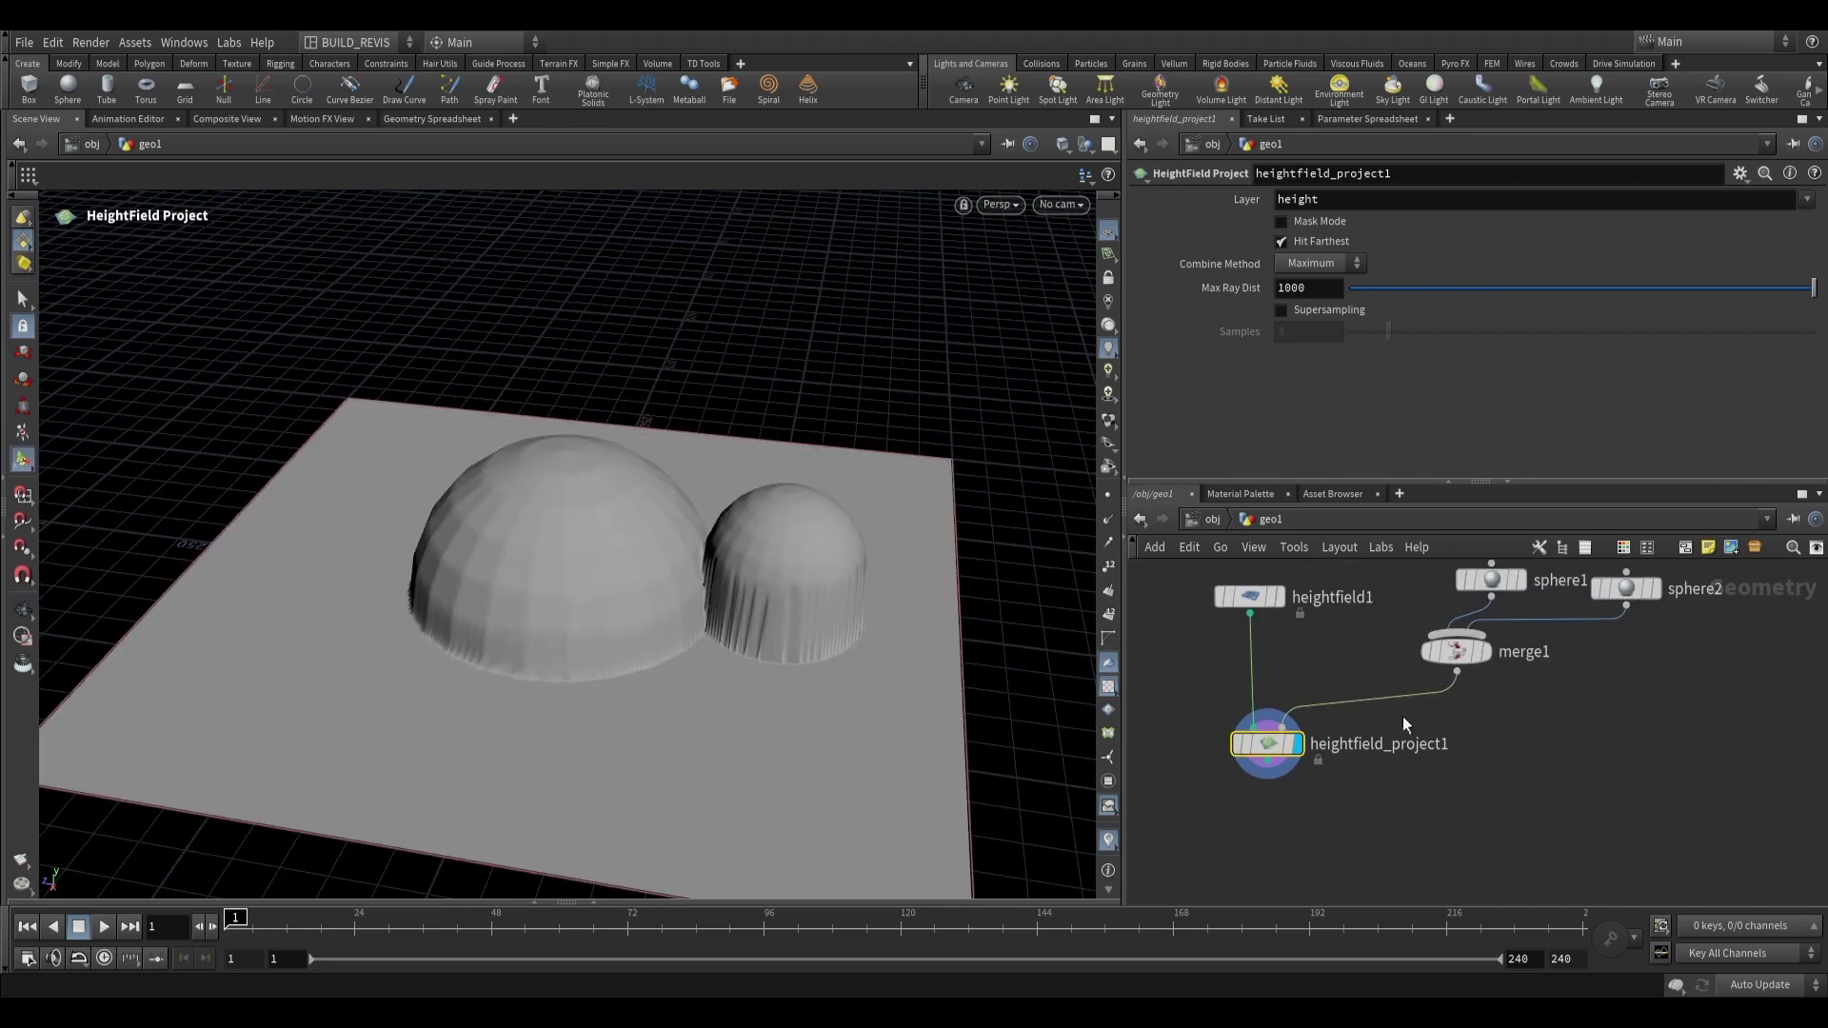
pyautogui.moveTo(1333, 807); pyautogui.dragTo(1367, 783, button='middle')
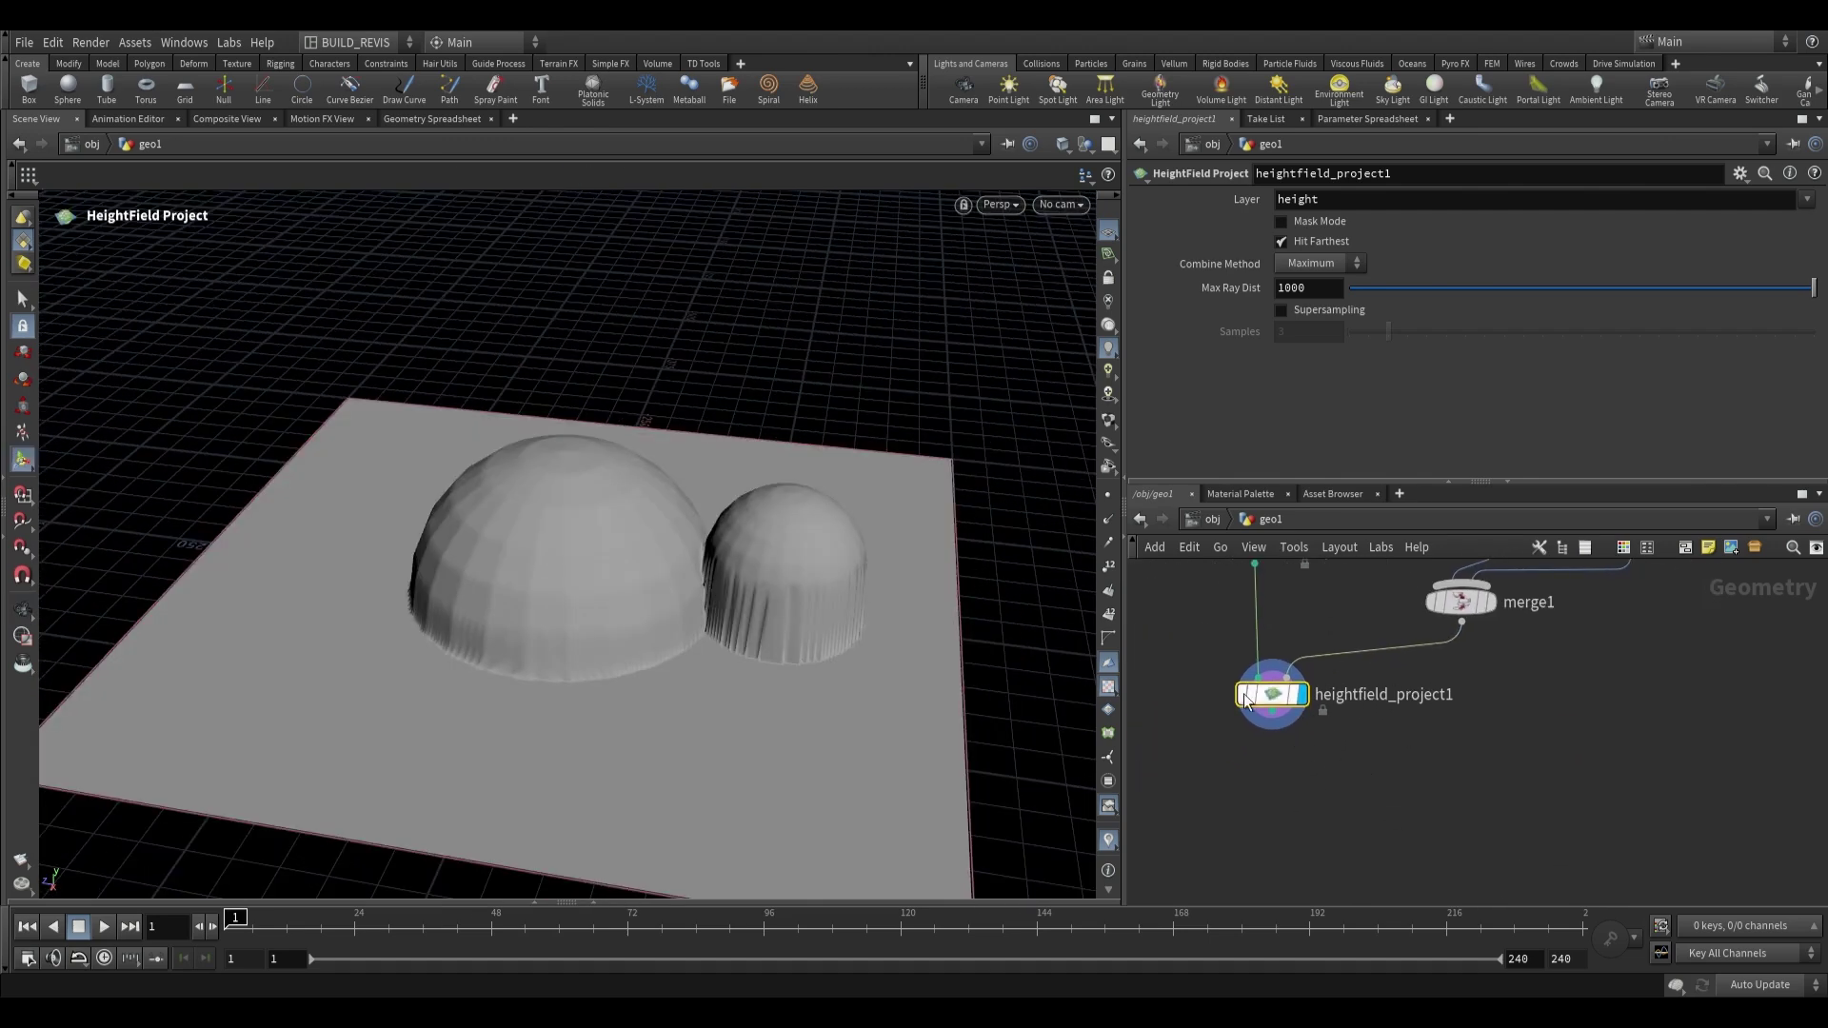
pyautogui.click(21, 614)
pyautogui.moveTo(610, 648); pyautogui.dragTo(624, 600)
pyautogui.keyDown('alt'); pyautogui.moveTo(1272, 695); pyautogui.dragTo(1343, 809); pyautogui.keyUp('alt')
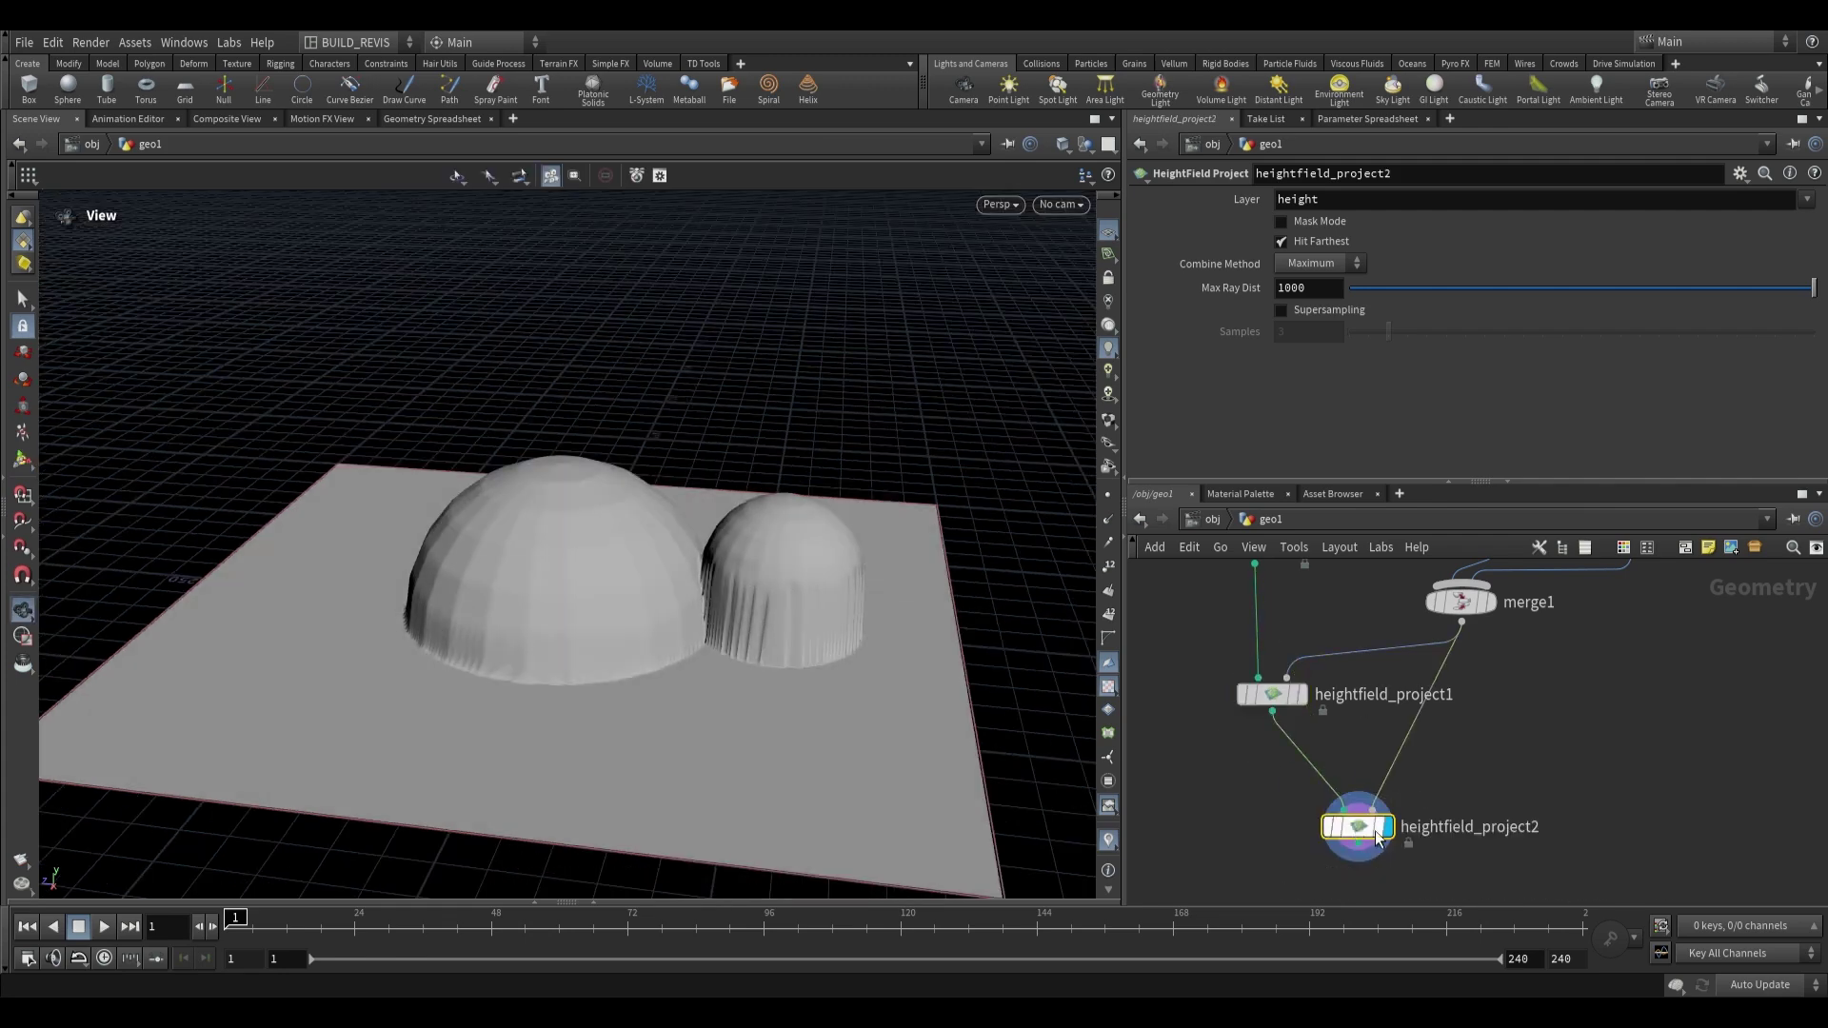
pyautogui.press('h')
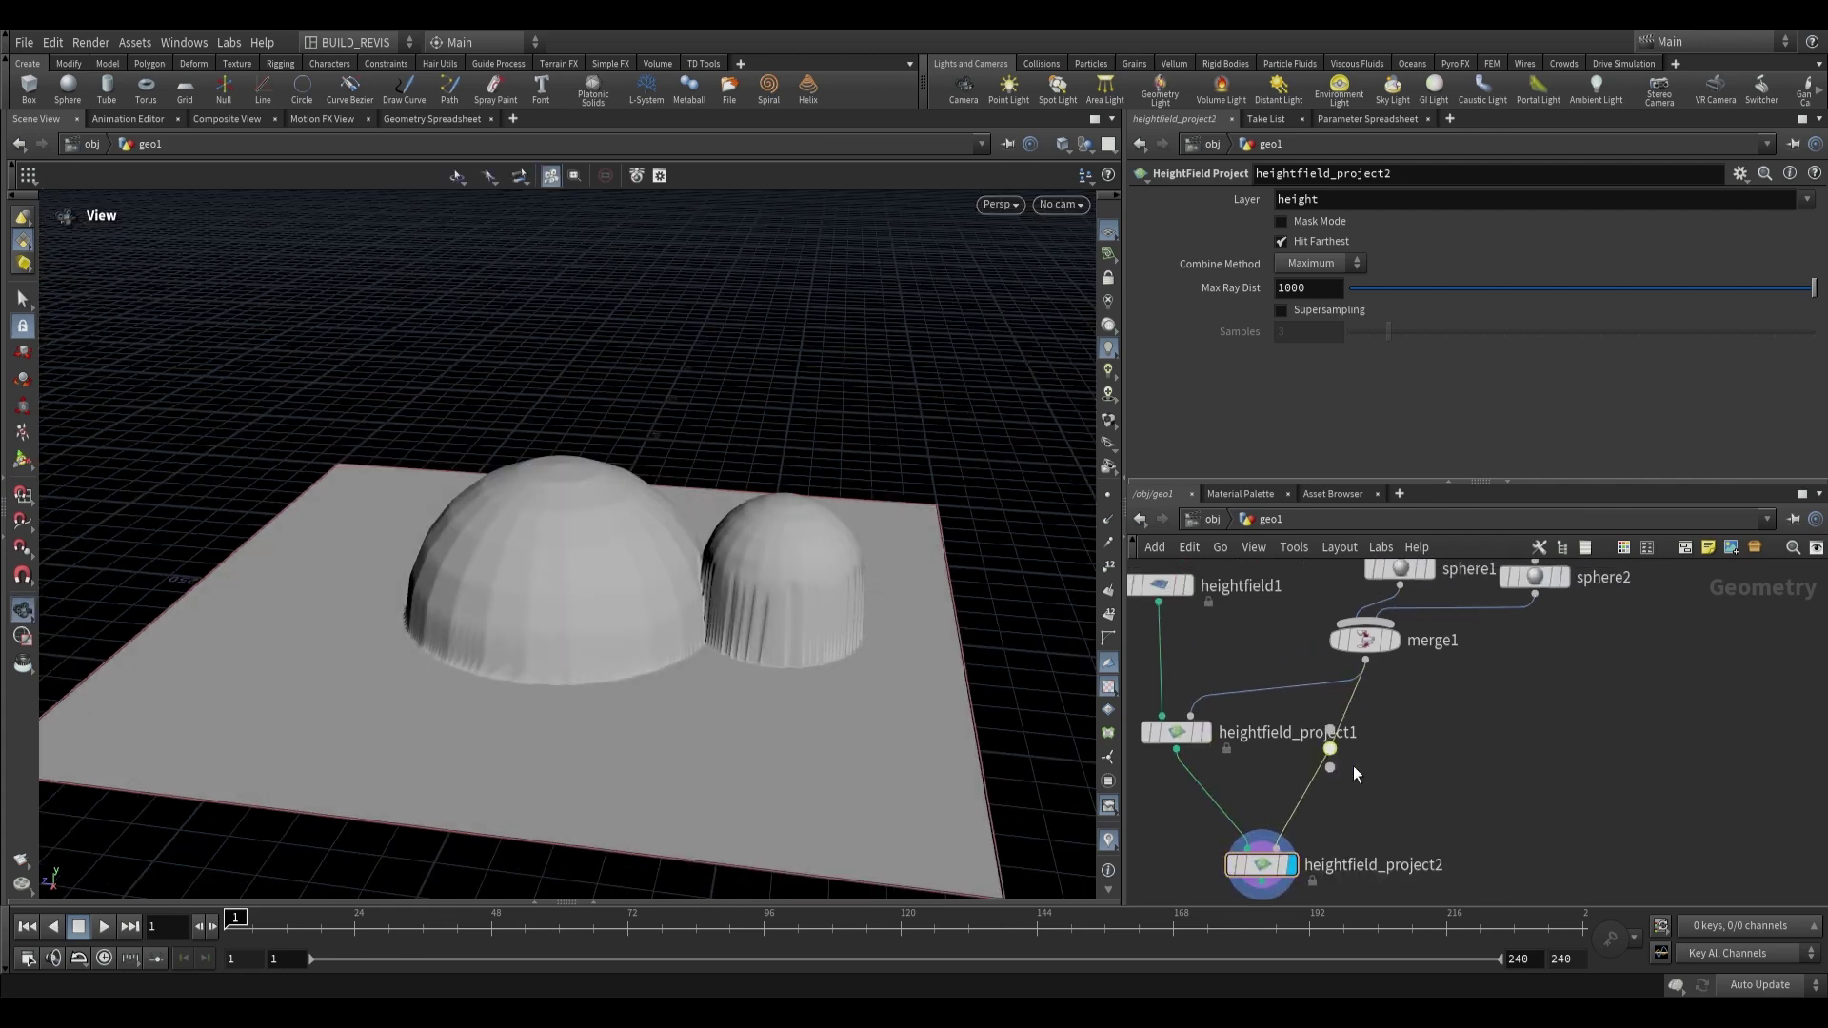
pyautogui.press('Delete')
pyautogui.press('Delete')
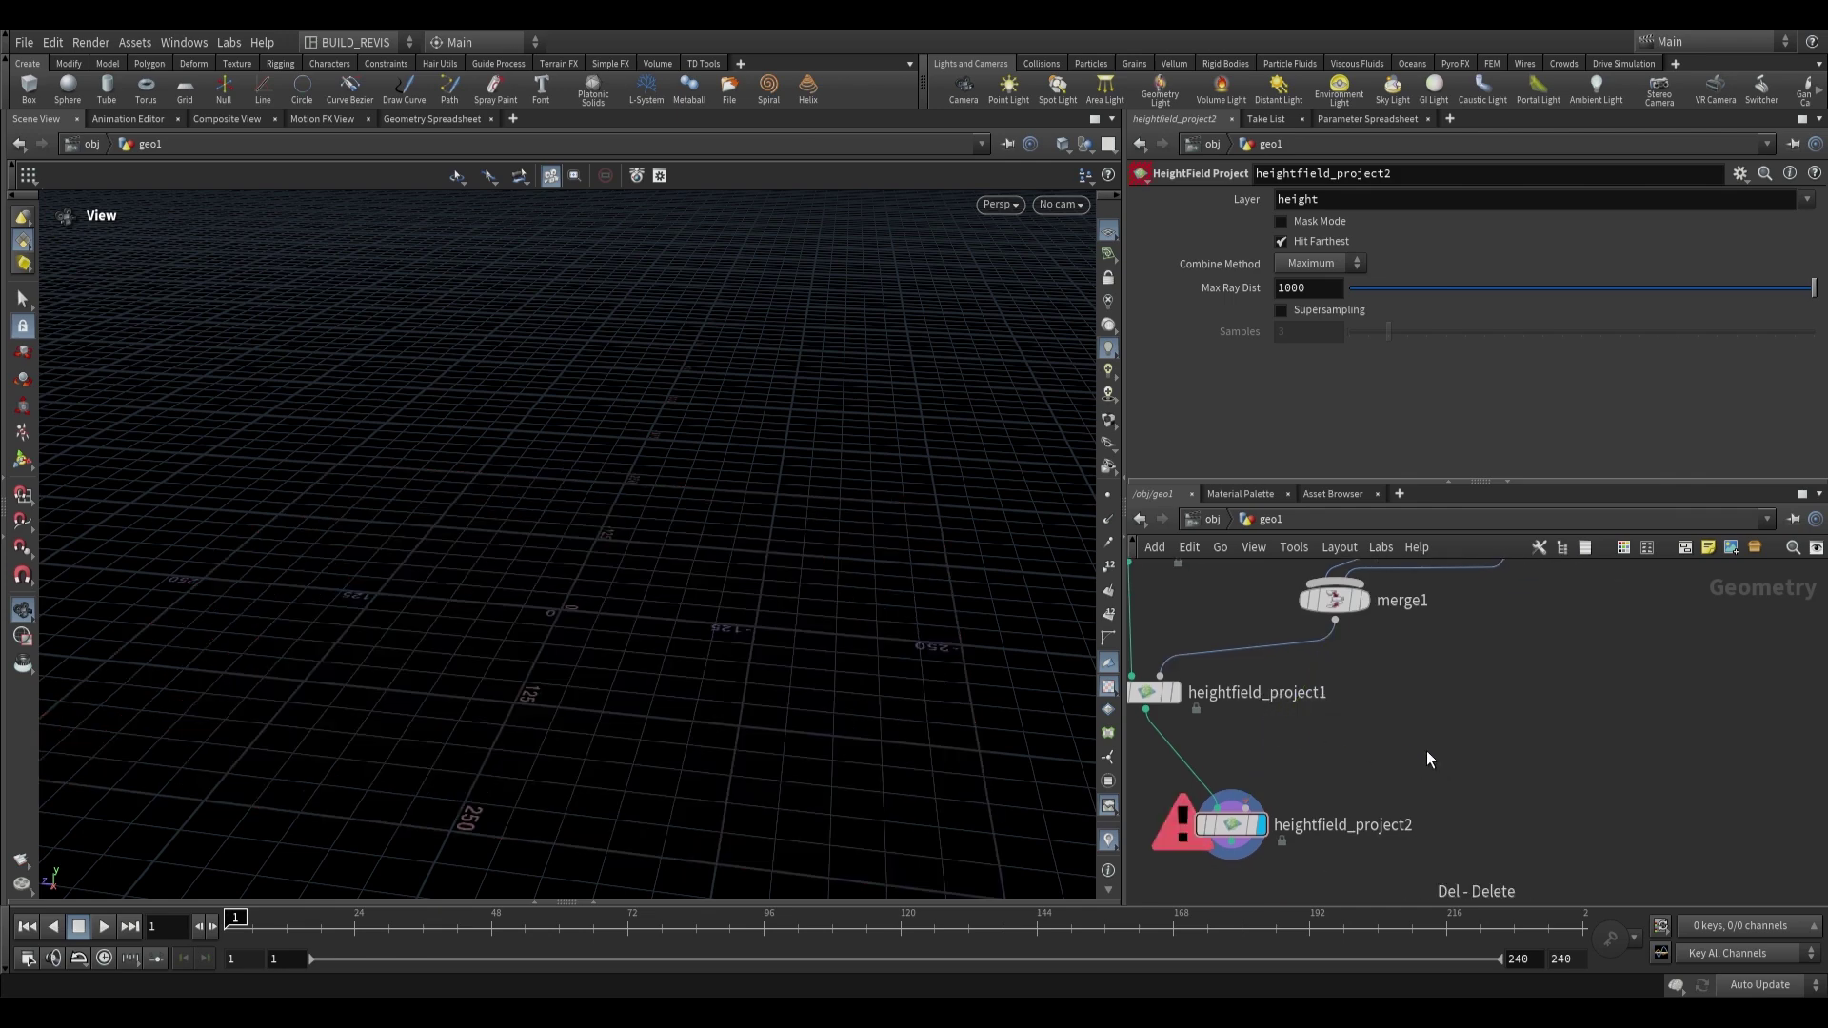
# Step: Add a Box node feeding the second input of heightfield_project2 and set its Uniform Scale to 200
pyautogui.press('Tab')
pyautogui.write('box')
pyautogui.press('Return')
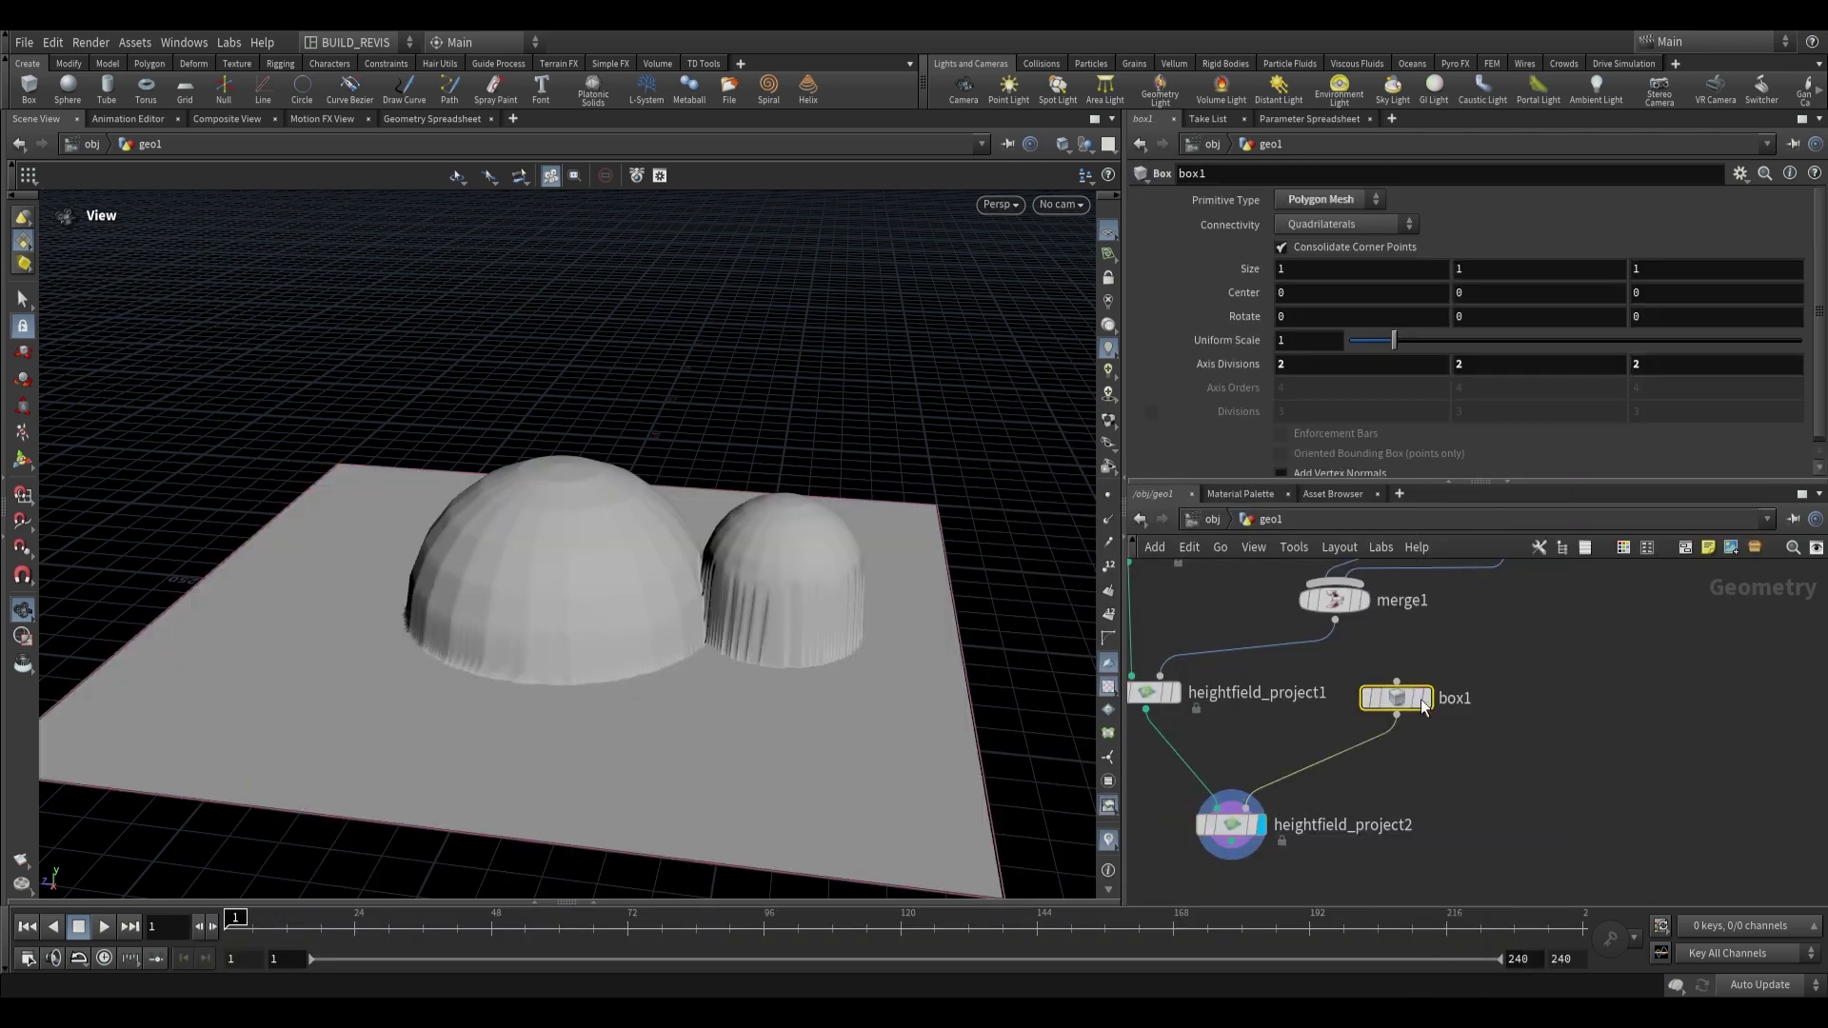
pyautogui.doubleClick(1310, 340)
pyautogui.write('200')
pyautogui.press('Return')
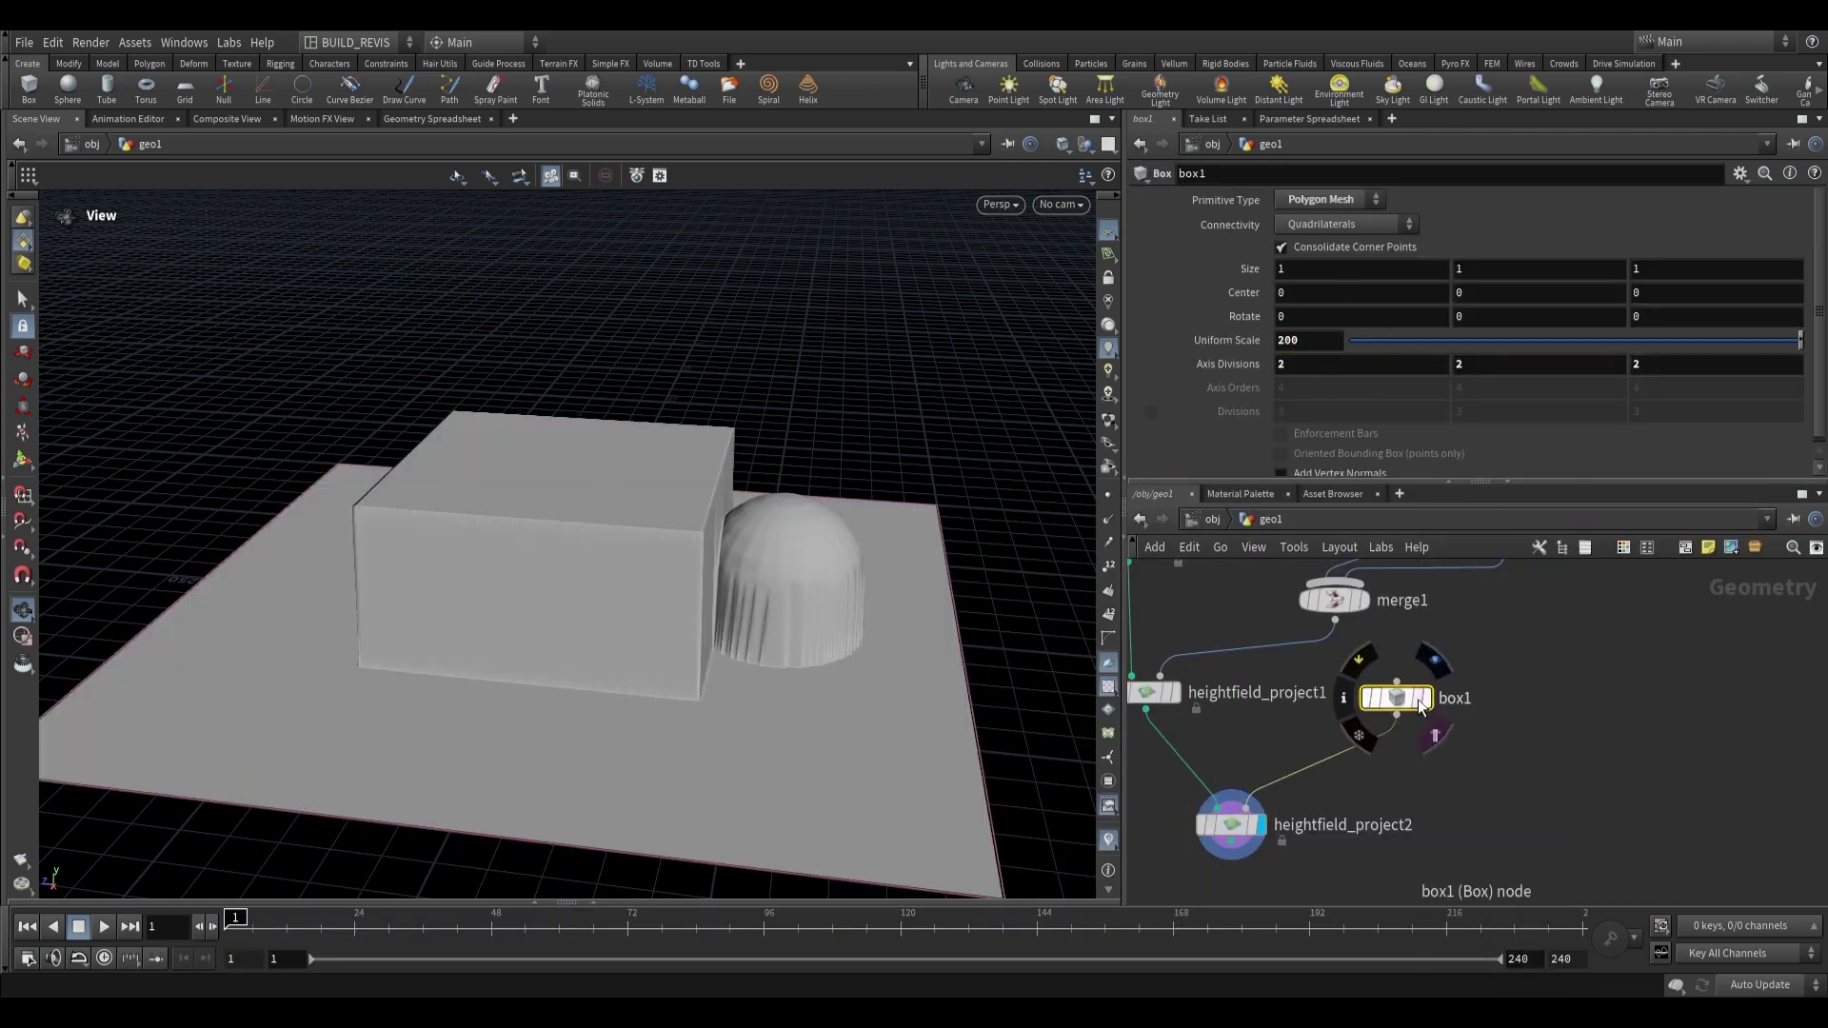
# Step: Move the box center to about -59.9 in Y and 118.44 in Z, partly overlapping the large dome
pyautogui.press('Return')
pyautogui.moveTo(642, 430); pyautogui.dragTo(633, 455)
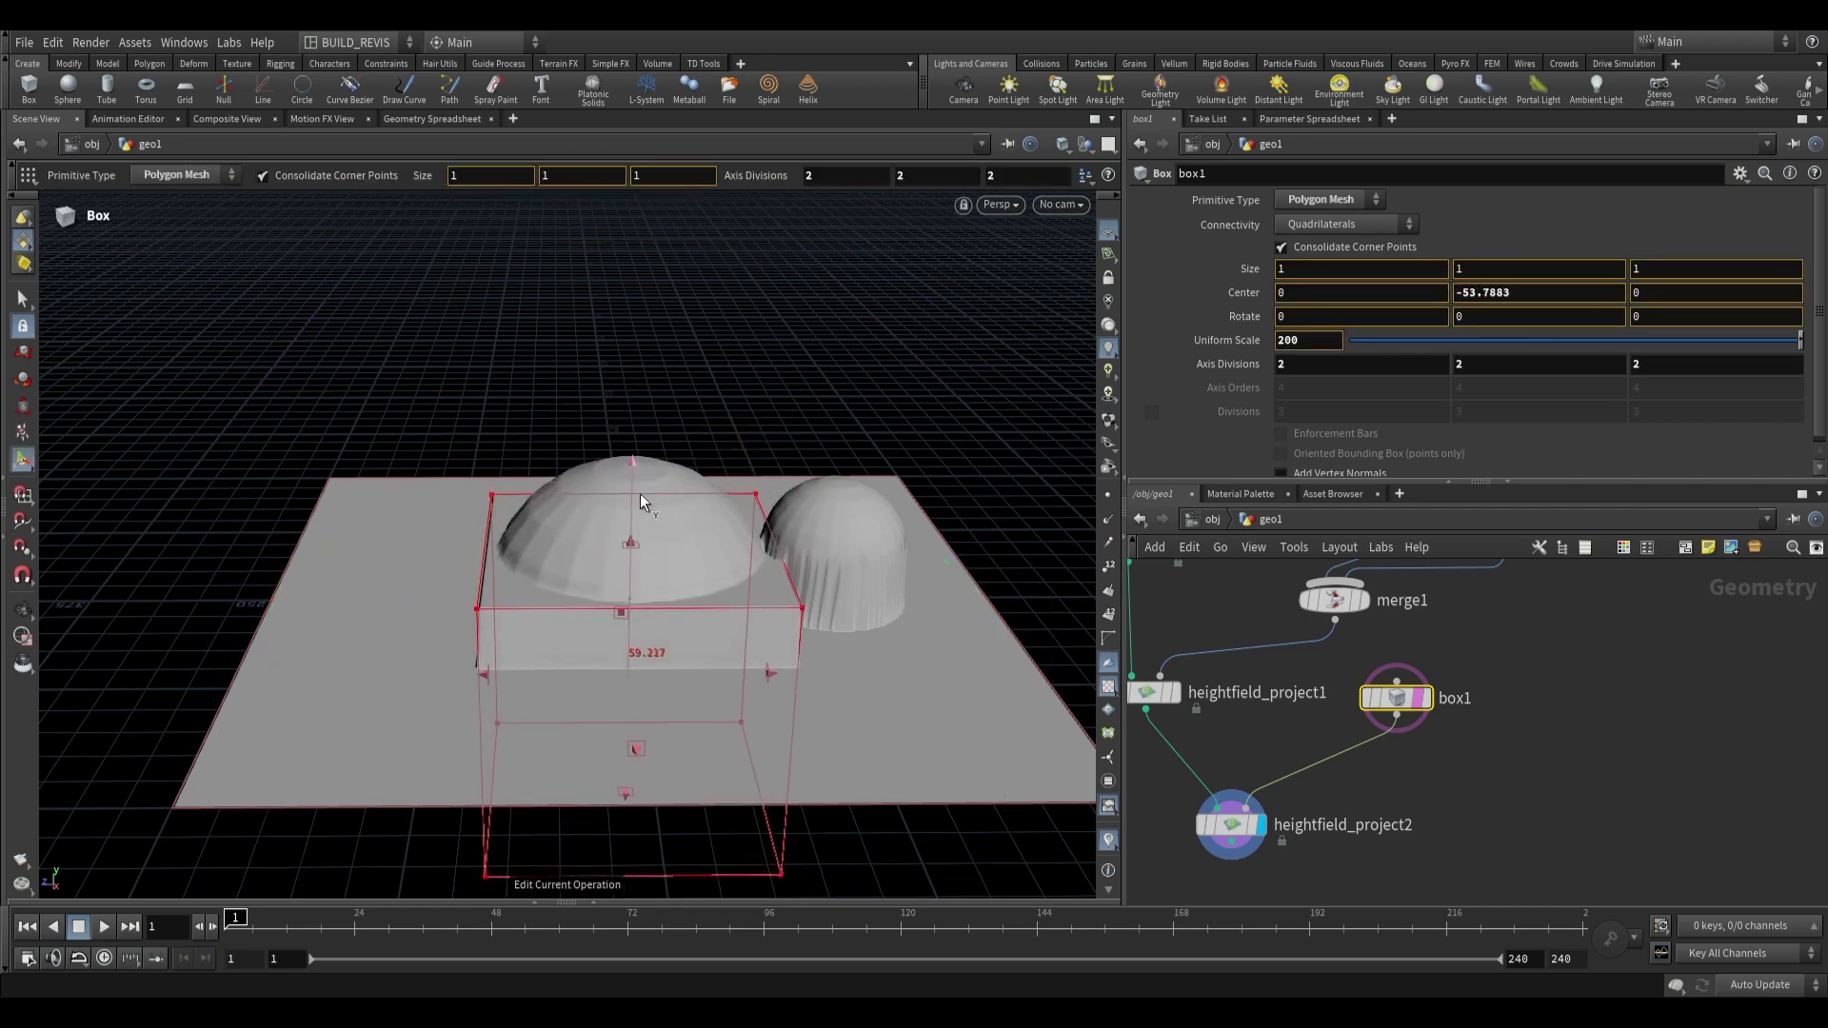
pyautogui.moveTo(640, 493); pyautogui.dragTo(250, 664)
pyautogui.moveTo(635, 583)
pyautogui.keyDown('alt'); pyautogui.mouseDown()
pyautogui.moveTo(694, 584)
pyautogui.moveTo(657, 569)
pyautogui.mouseUp(); pyautogui.keyUp('alt')
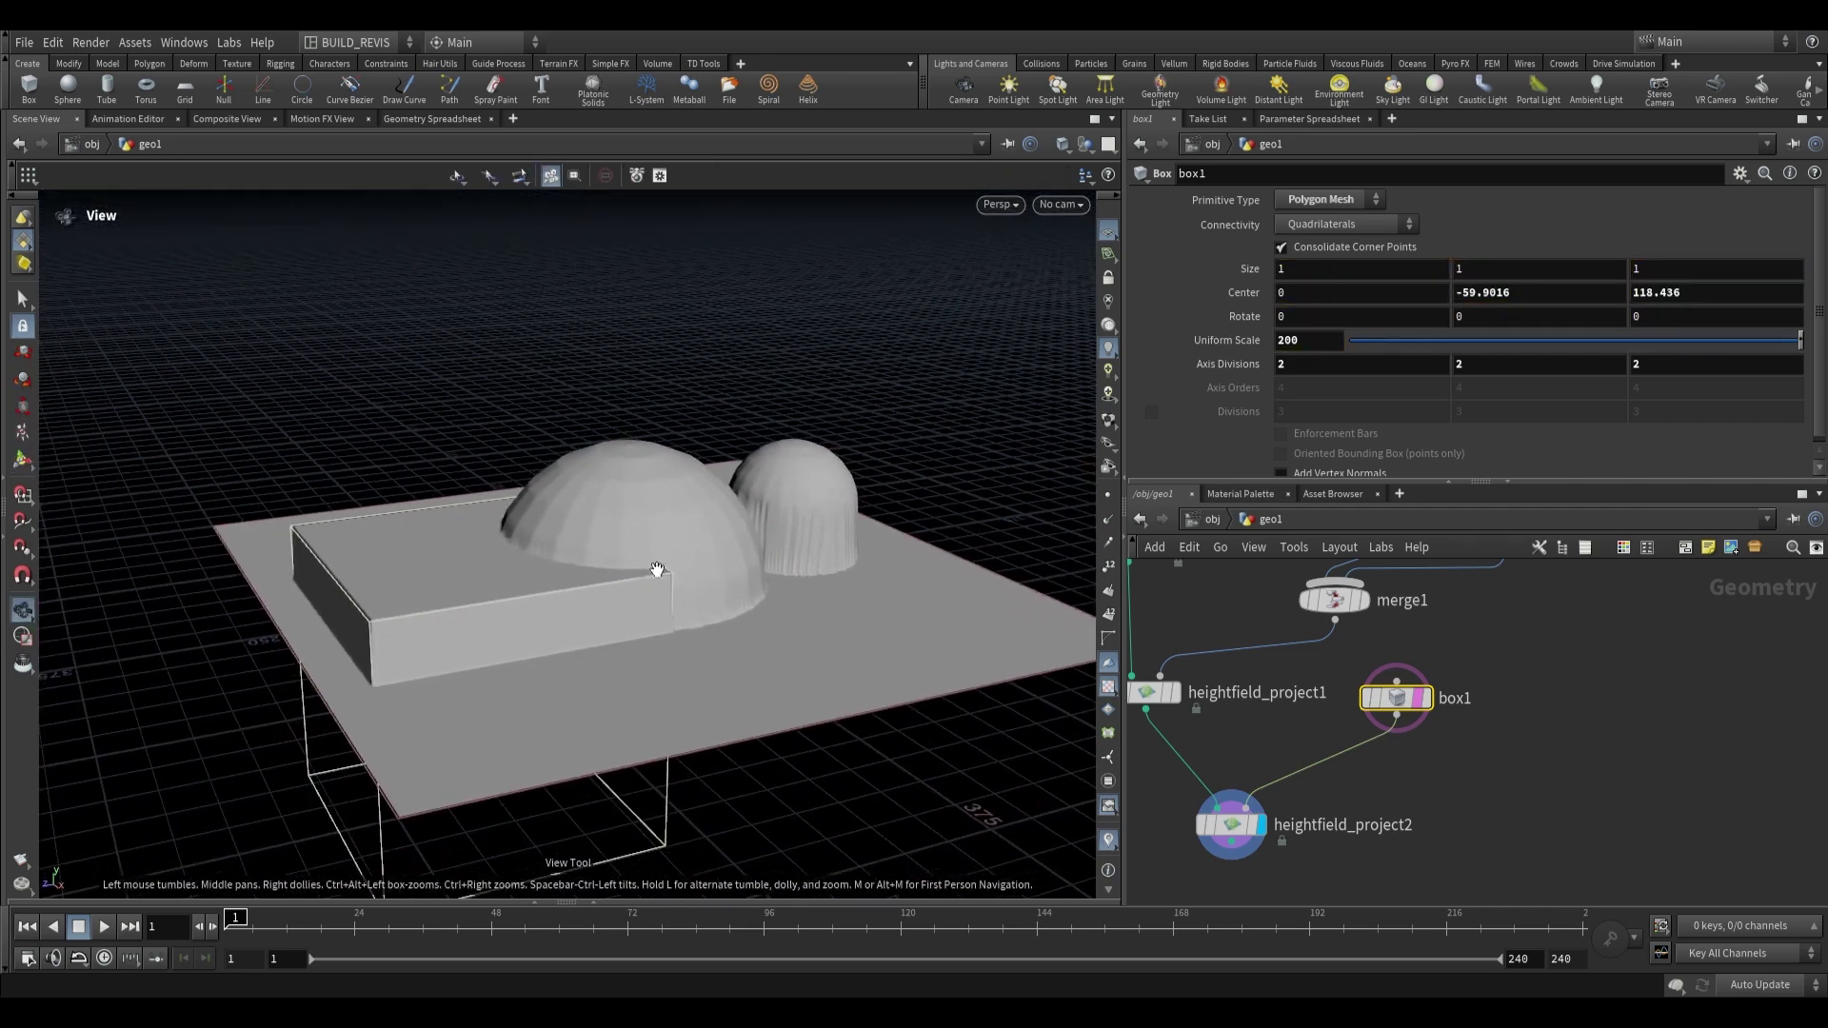
# Step: Turn off Hit Farthest on heightfield_project2 and set its Combine Method to Minimum
pyautogui.click(1244, 835)
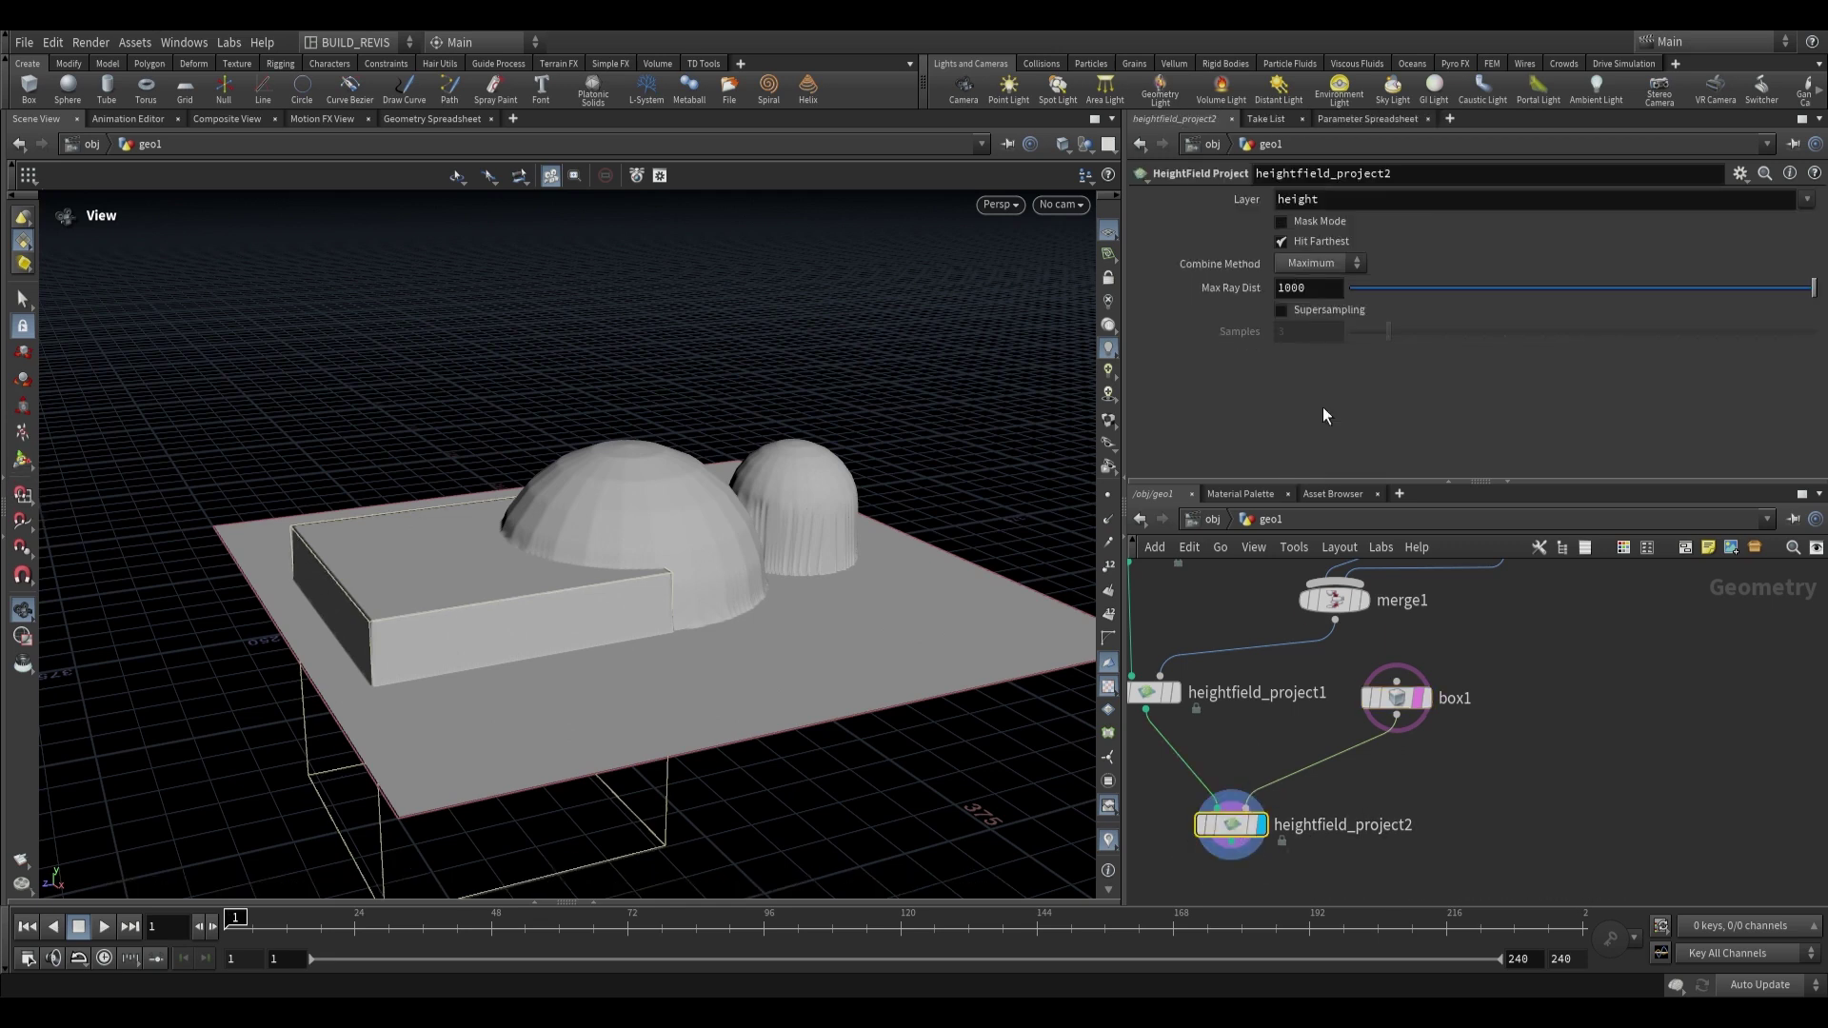
pyautogui.click(1283, 243)
pyautogui.click(1304, 264)
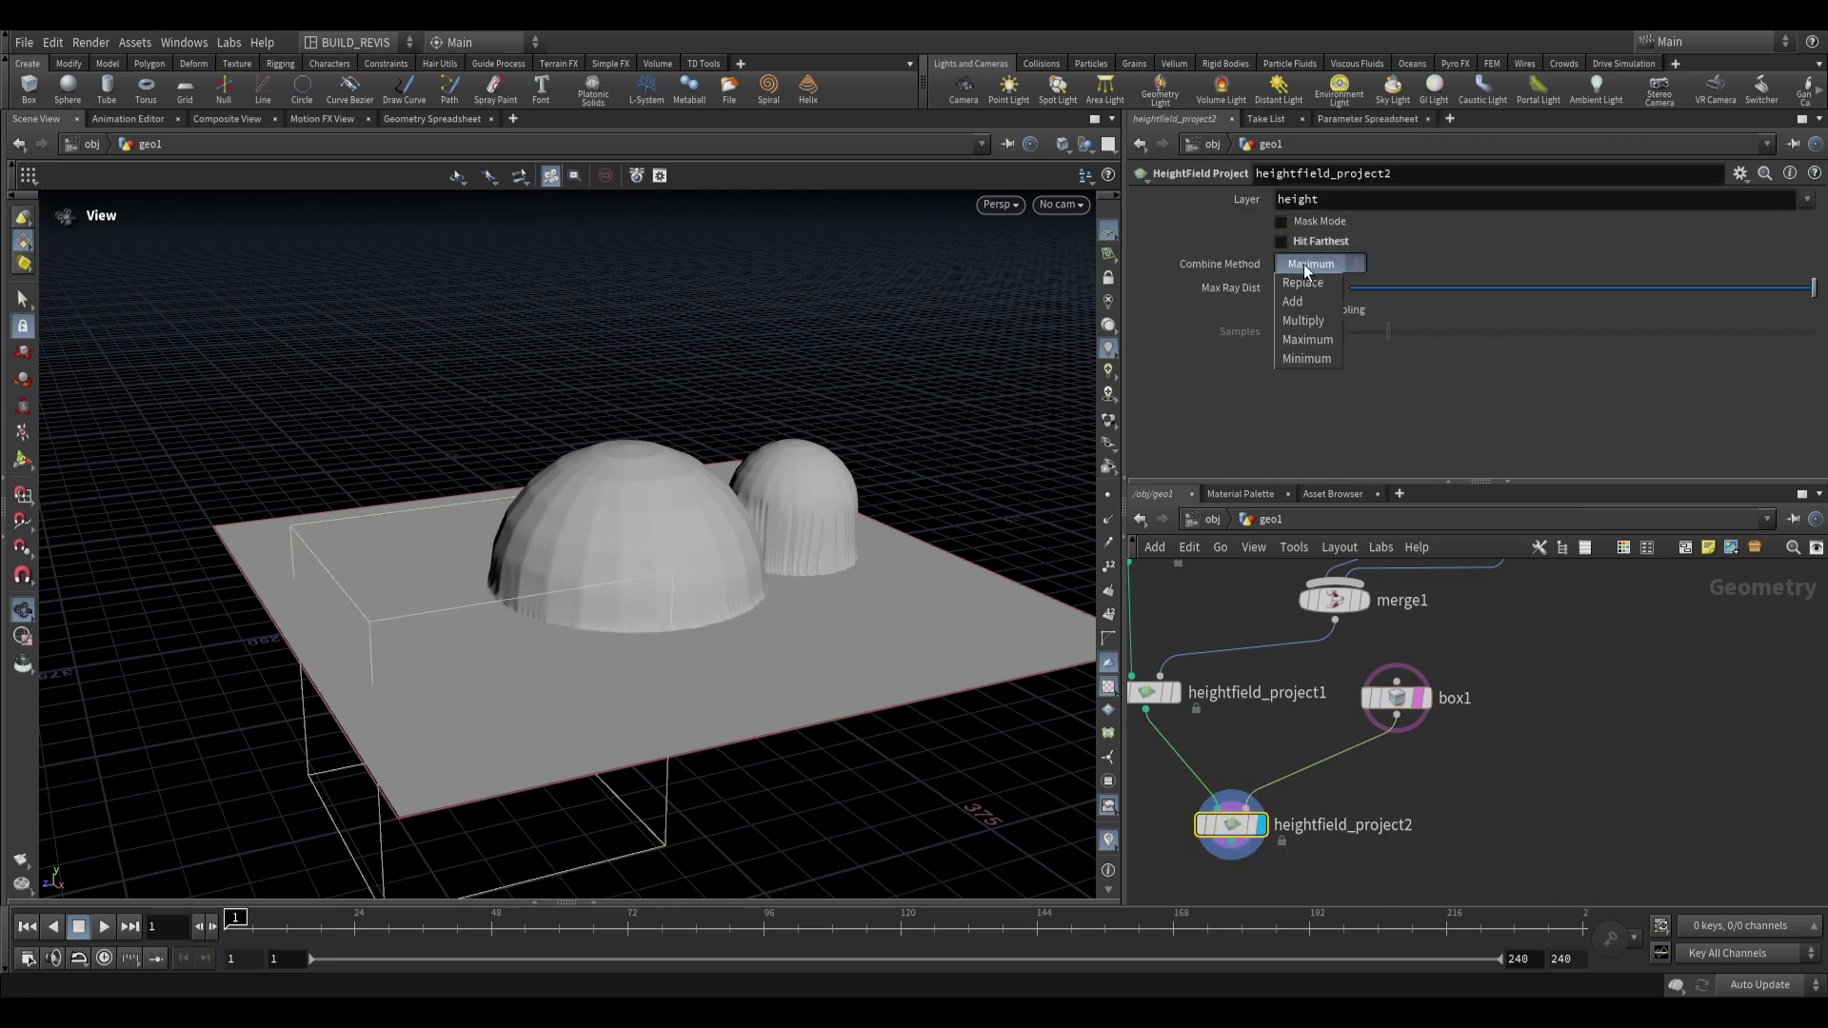
pyautogui.click(1314, 356)
pyautogui.moveTo(669, 597); pyautogui.dragTo(615, 392)
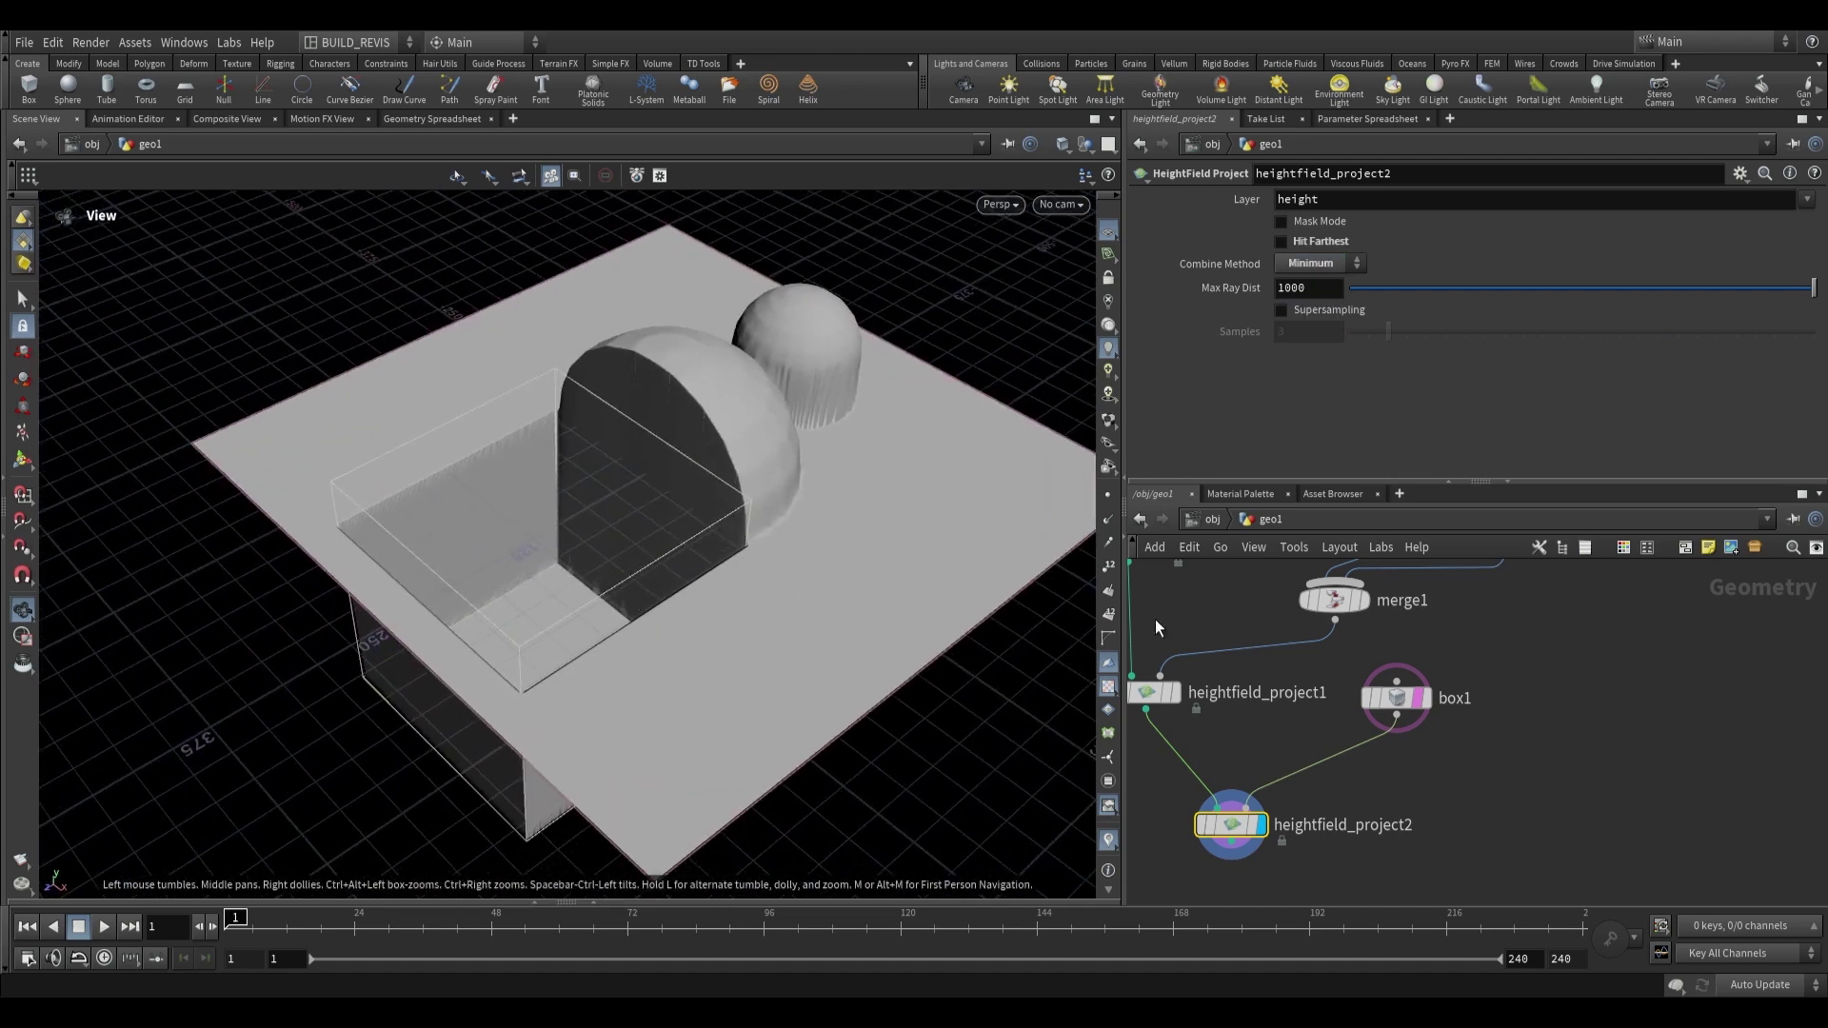
# Step: Flatten the box to about 0.375 in Y size and raise its center to about 8.53 in Y
pyautogui.click(1396, 698)
pyautogui.press('Return')
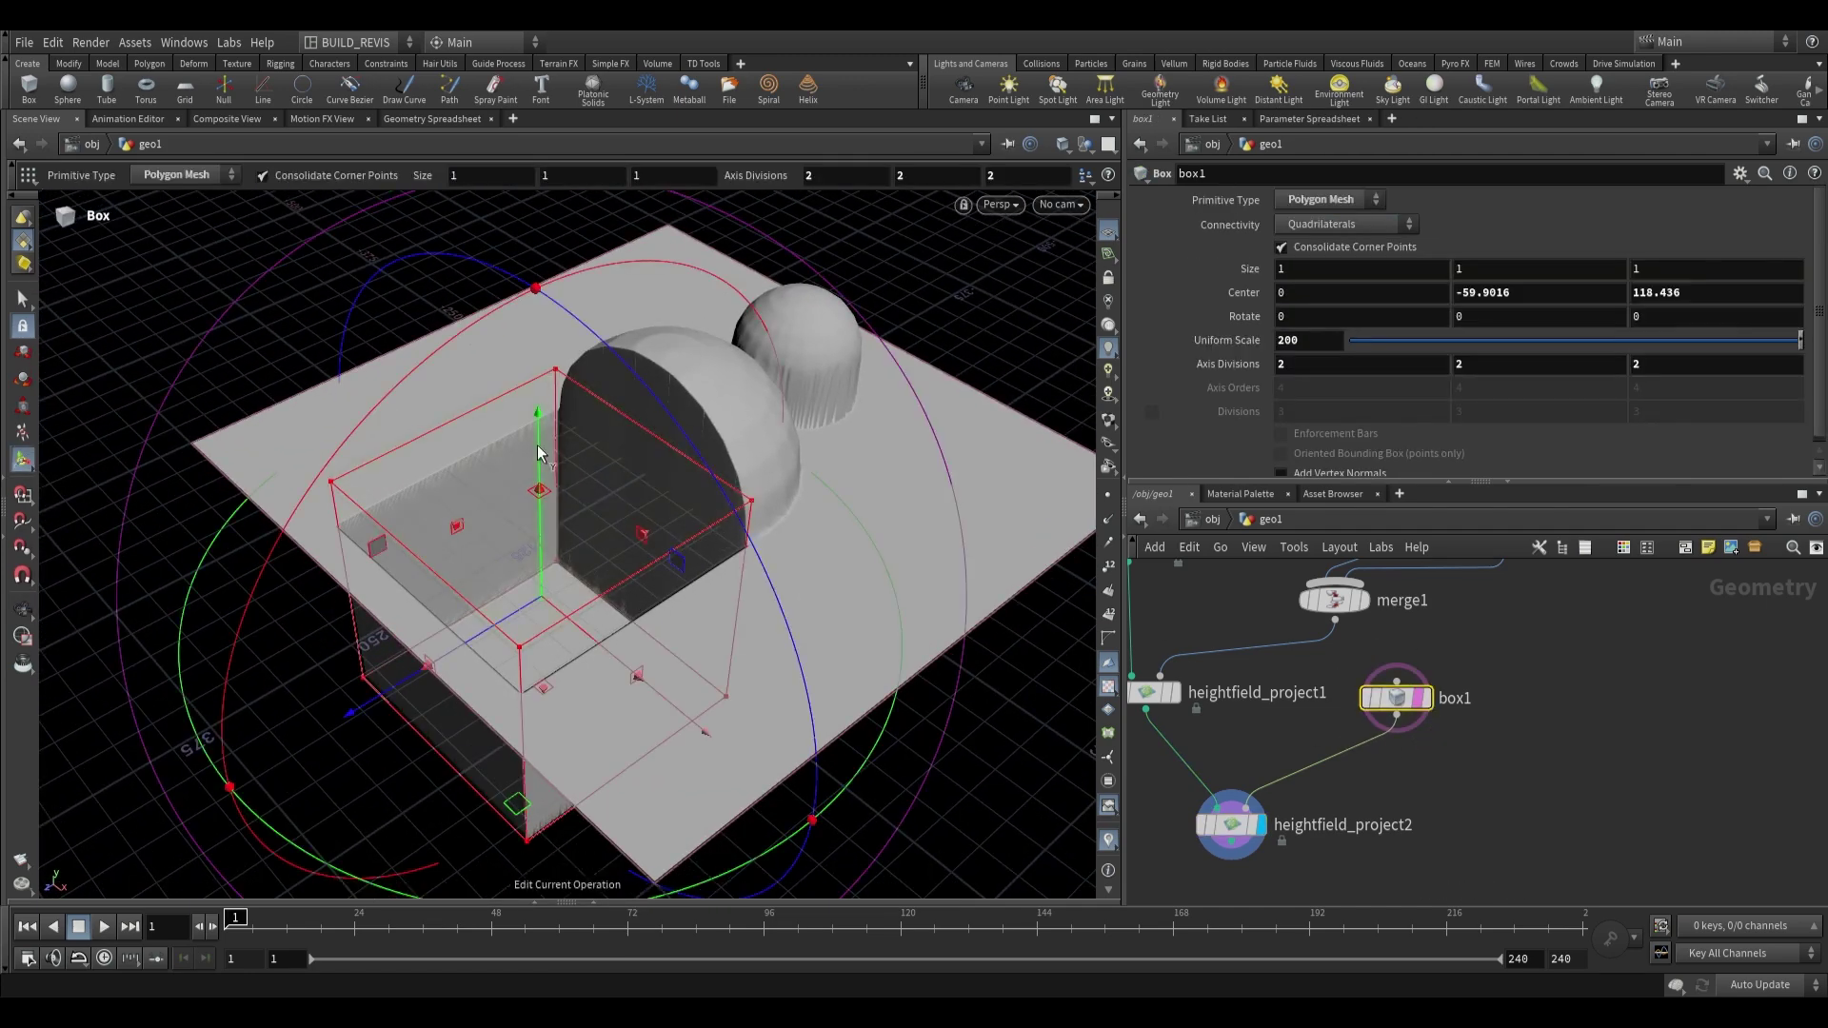
pyautogui.moveTo(690, 519); pyautogui.dragTo(657, 536)
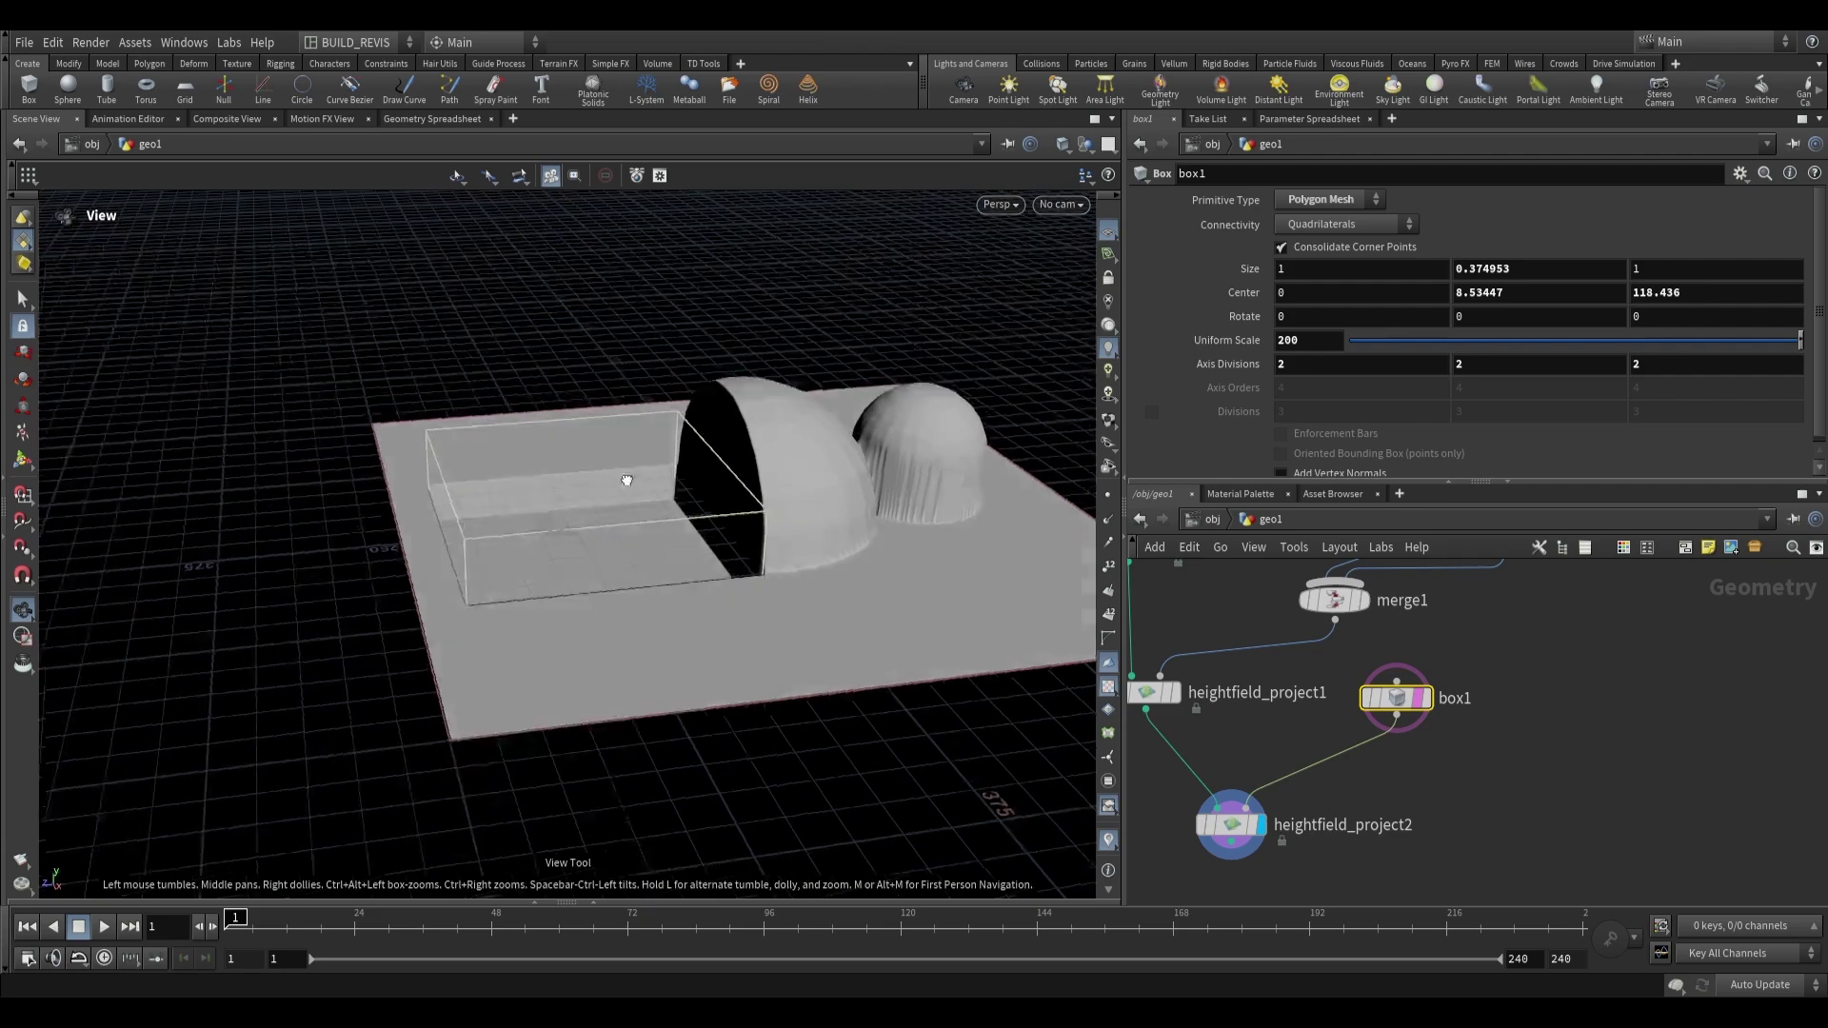
pyautogui.scroll(4, 653, 522)
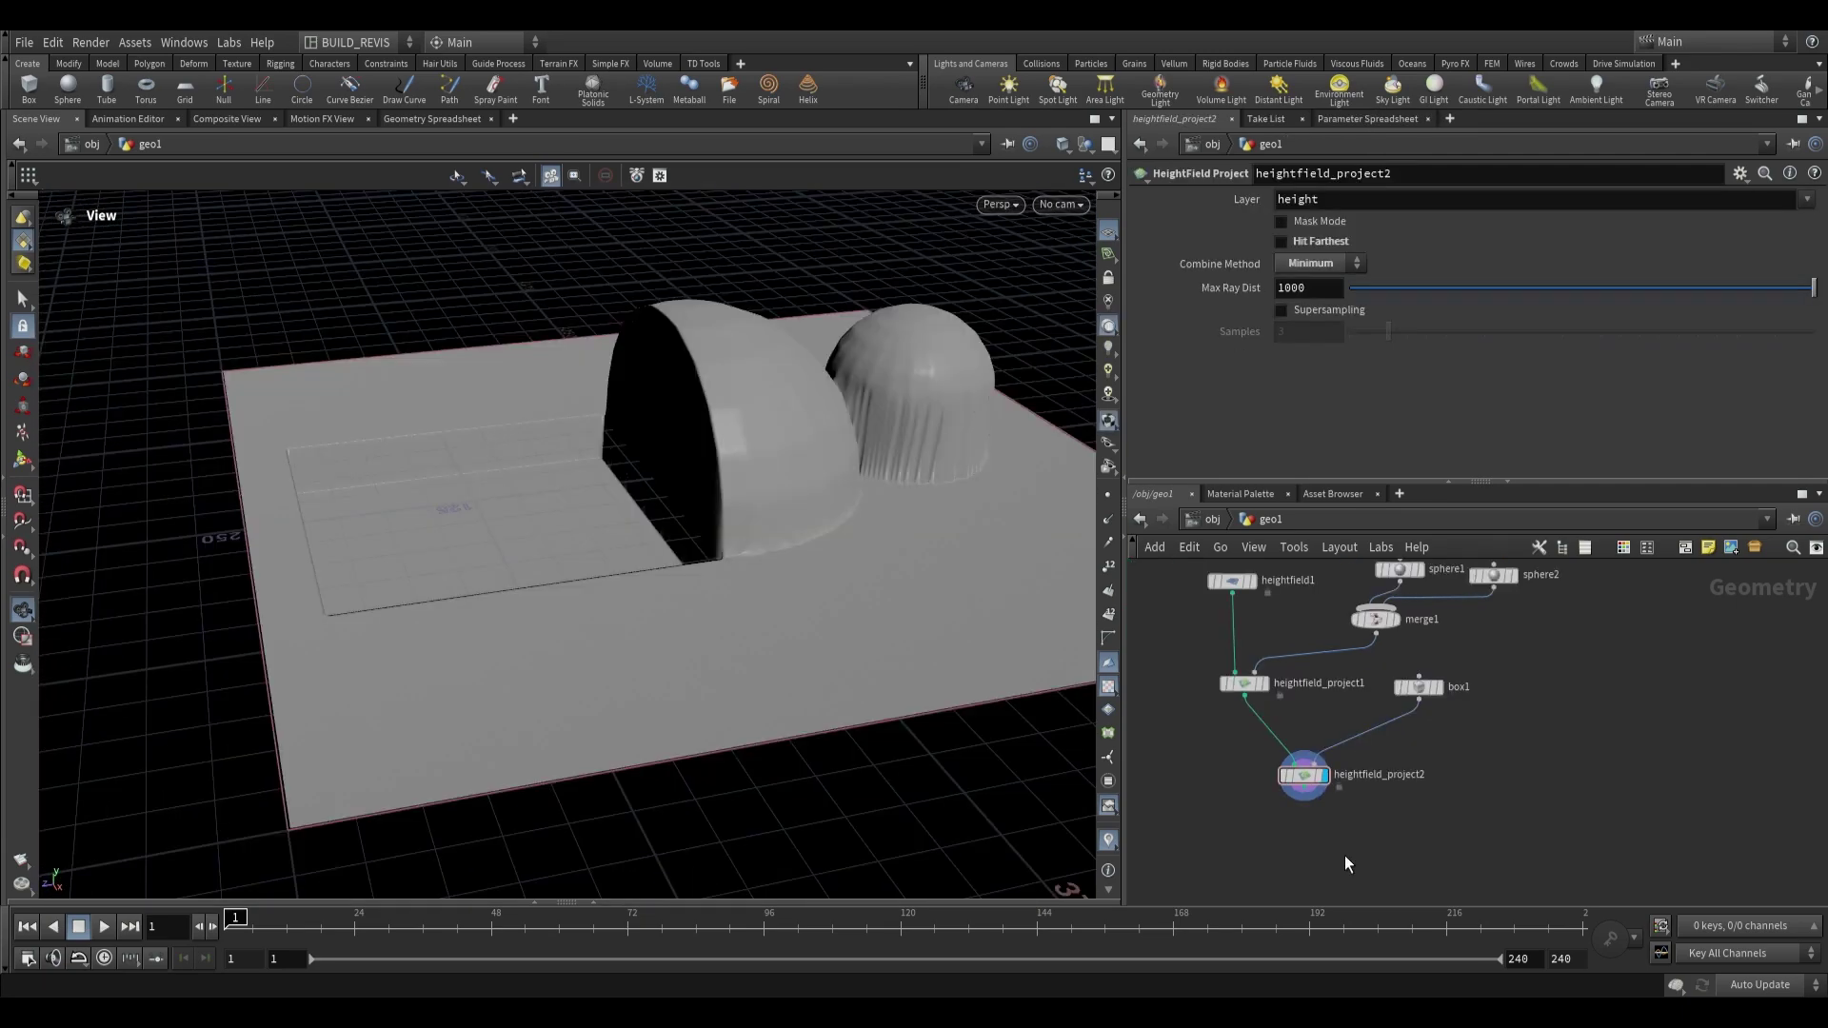
# Step: Add a third HeightField Project node below heightfield_project2
pyautogui.press('Tab')
pyautogui.write('project')
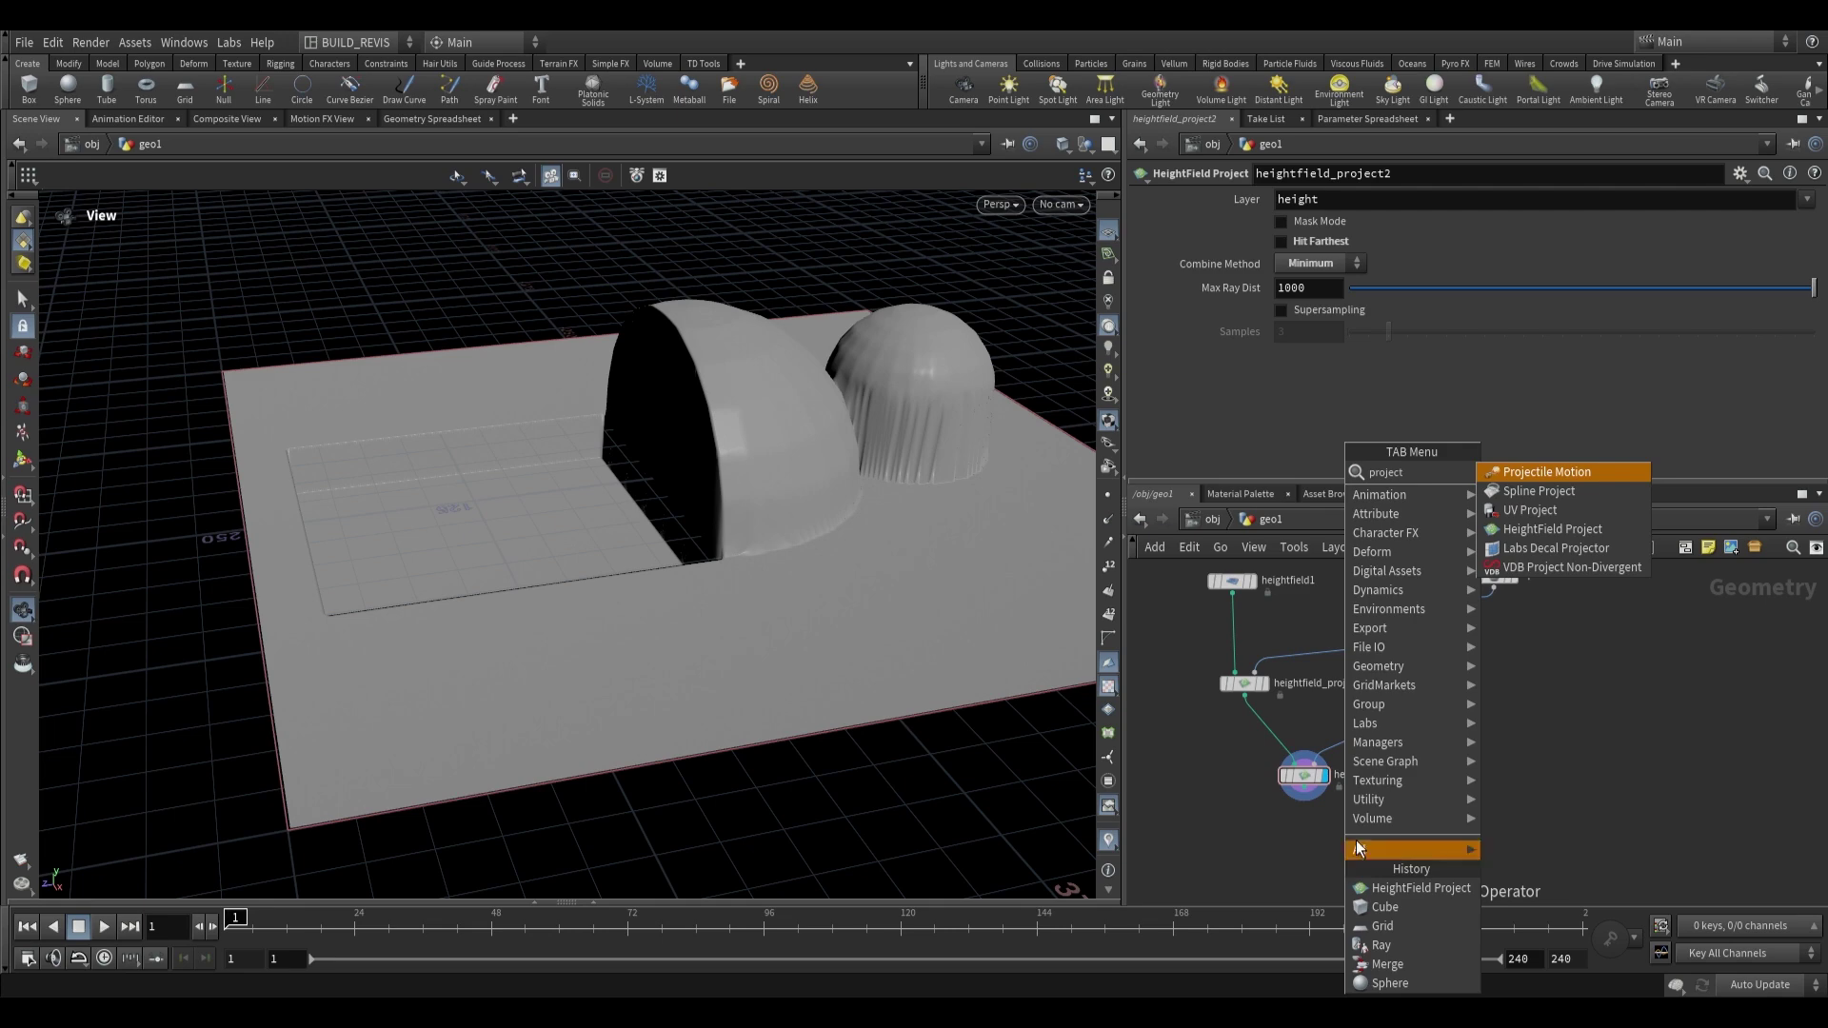
pyautogui.click(1561, 529)
pyautogui.click(1344, 854)
pyautogui.scroll(-2, 1399, 800)
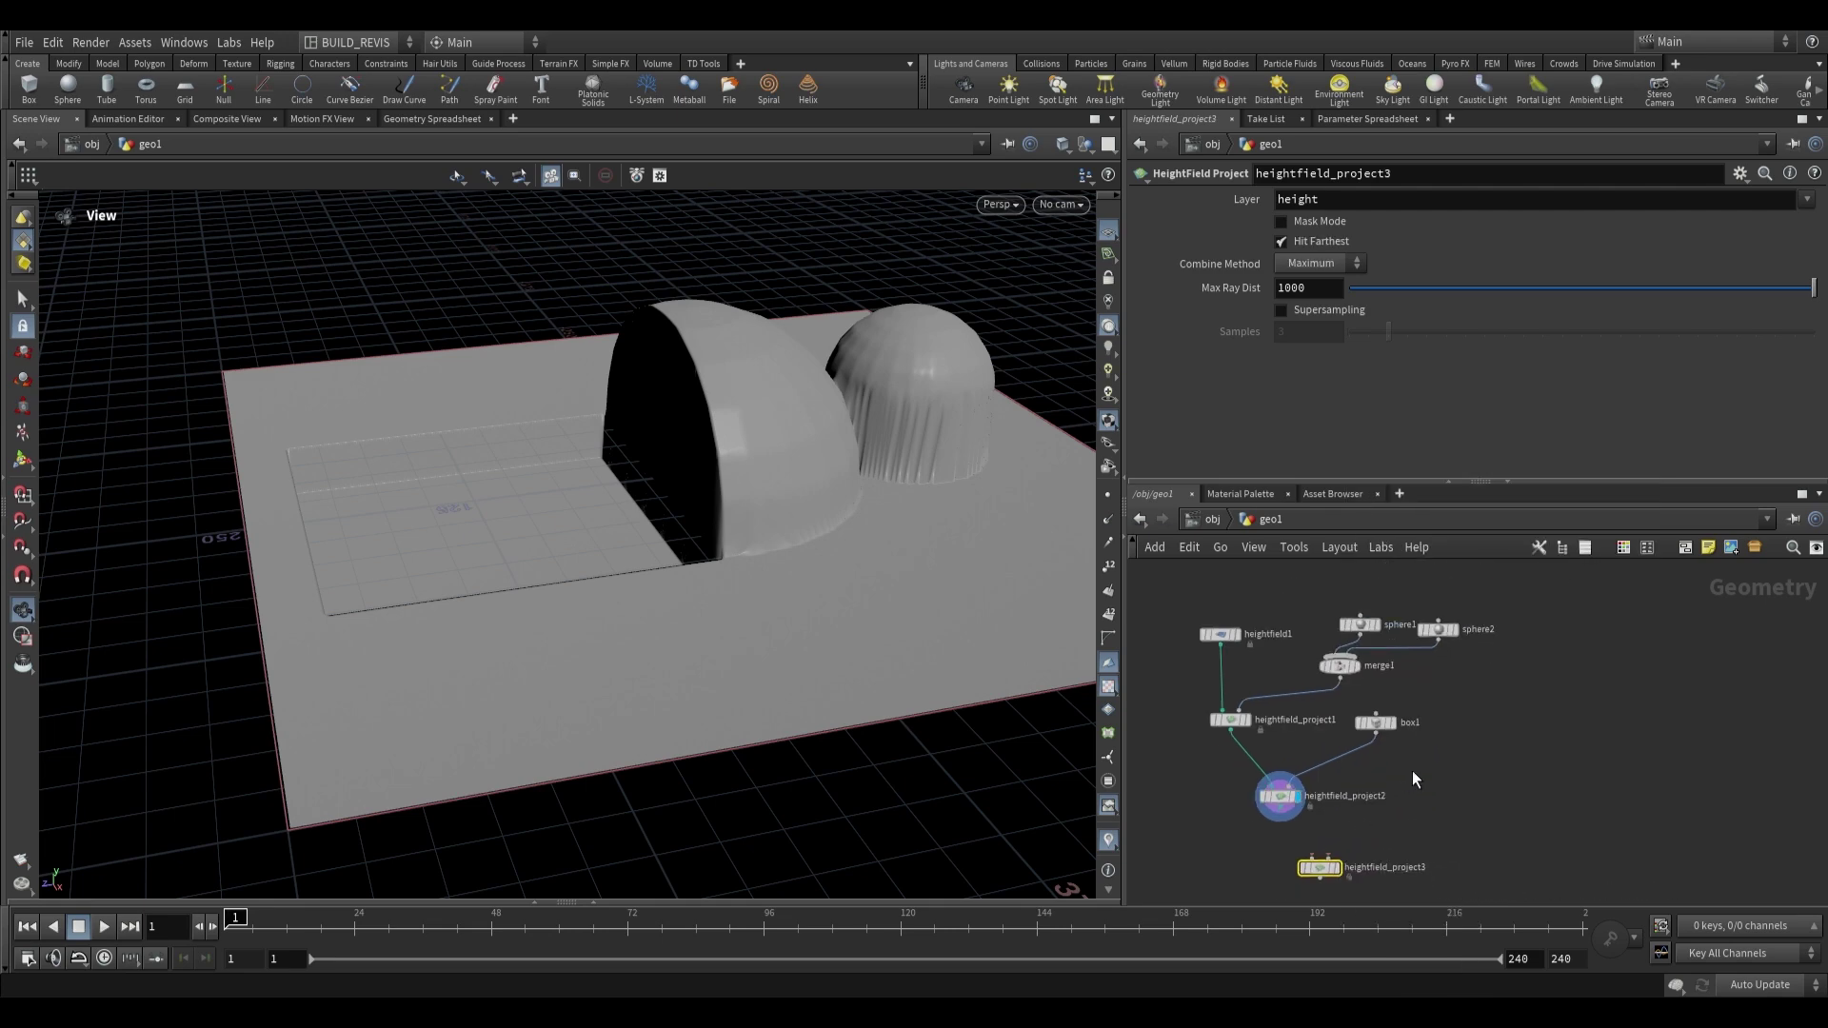
# Step: Add a second Merge node in the free space beside the box and heightfield_project2 nodes
pyautogui.press('Tab')
pyautogui.write('merge')
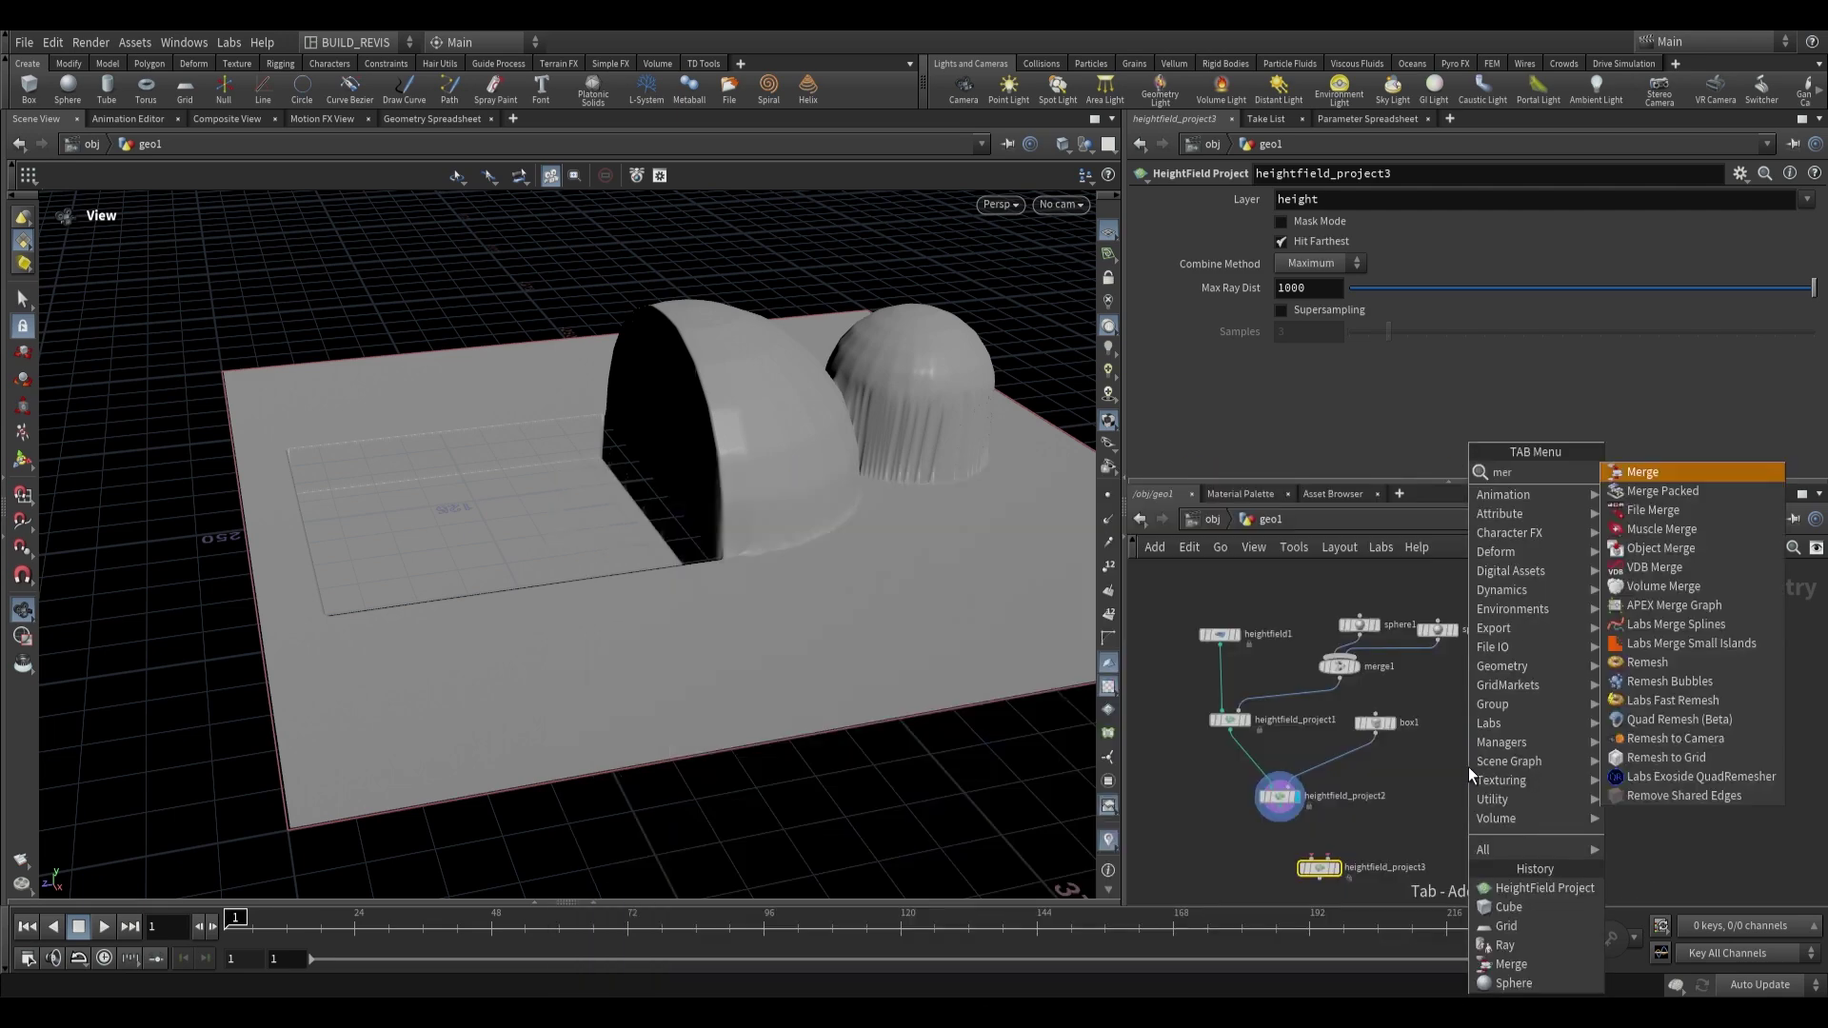
pyautogui.press('Return')
pyautogui.click(1468, 767)
pyautogui.scroll(2, 1358, 695)
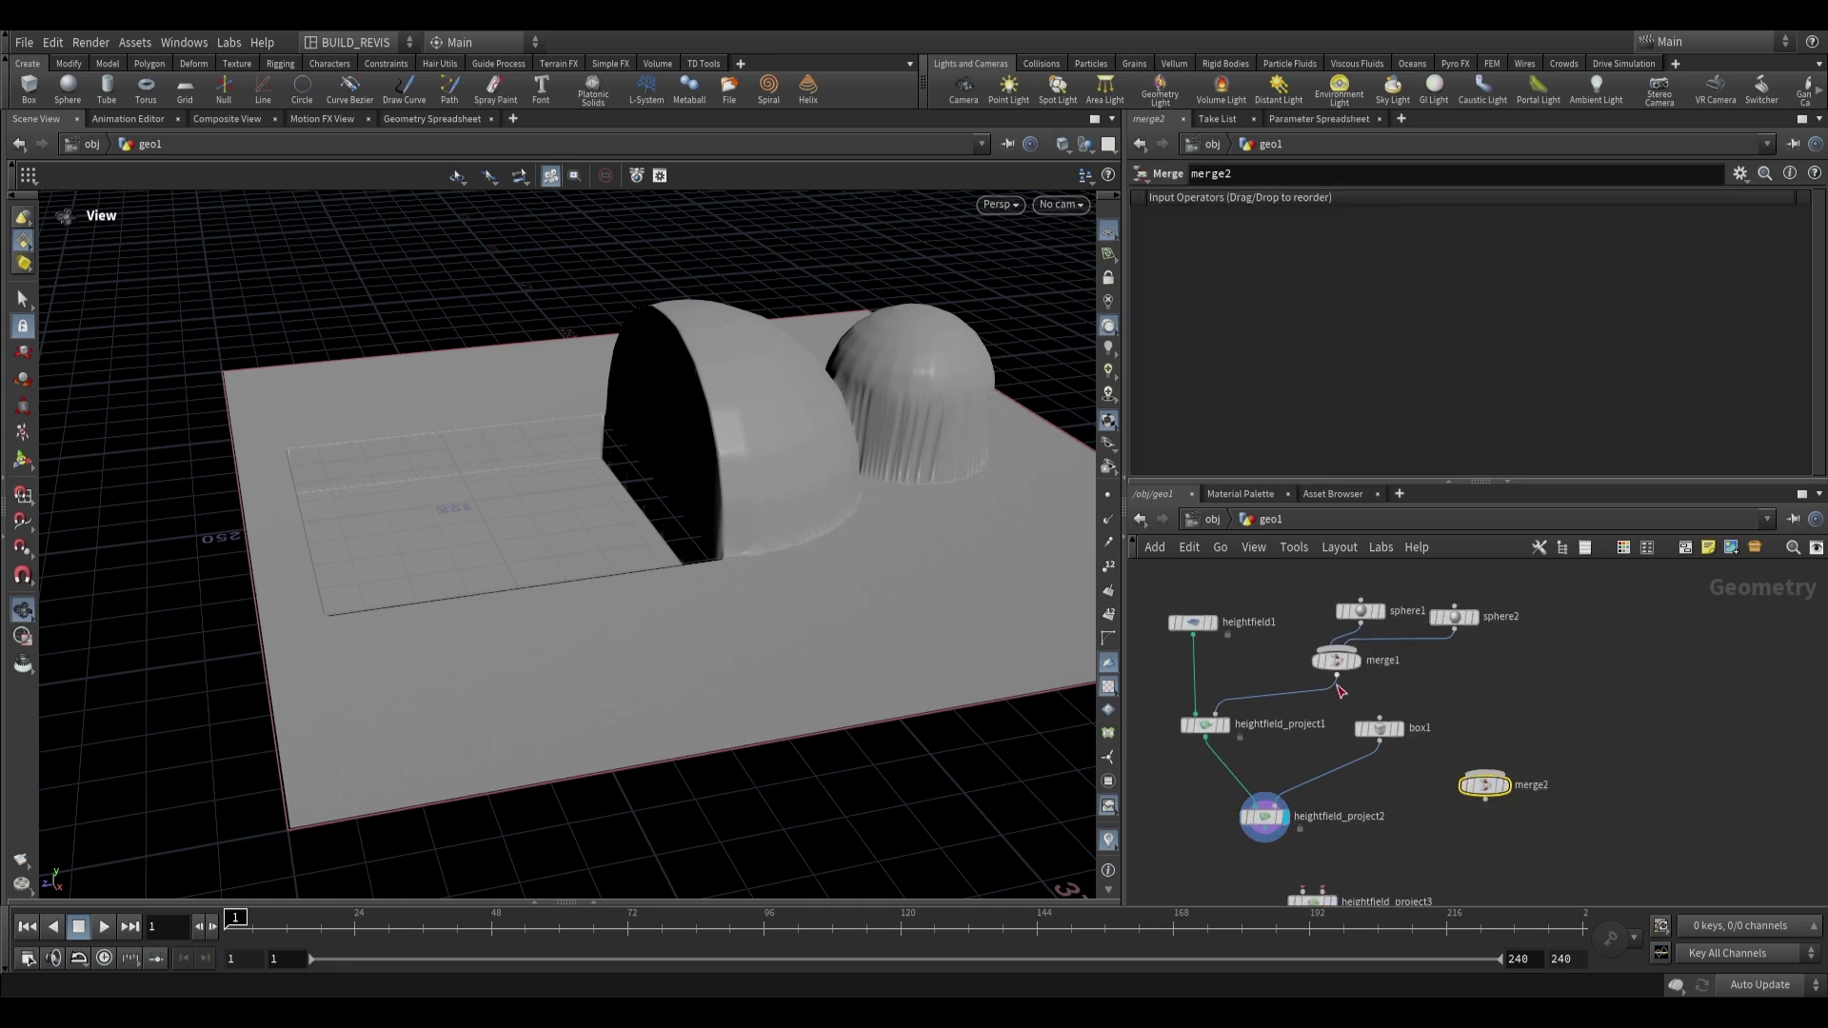
# Step: Wire merge1 and box1 into merge2, feed heightfield_project2 and merge2 into heightfield_project3, and display its result
pyautogui.moveTo(1338, 676); pyautogui.dragTo(1482, 773)
pyautogui.moveTo(1382, 748); pyautogui.dragTo(1485, 773)
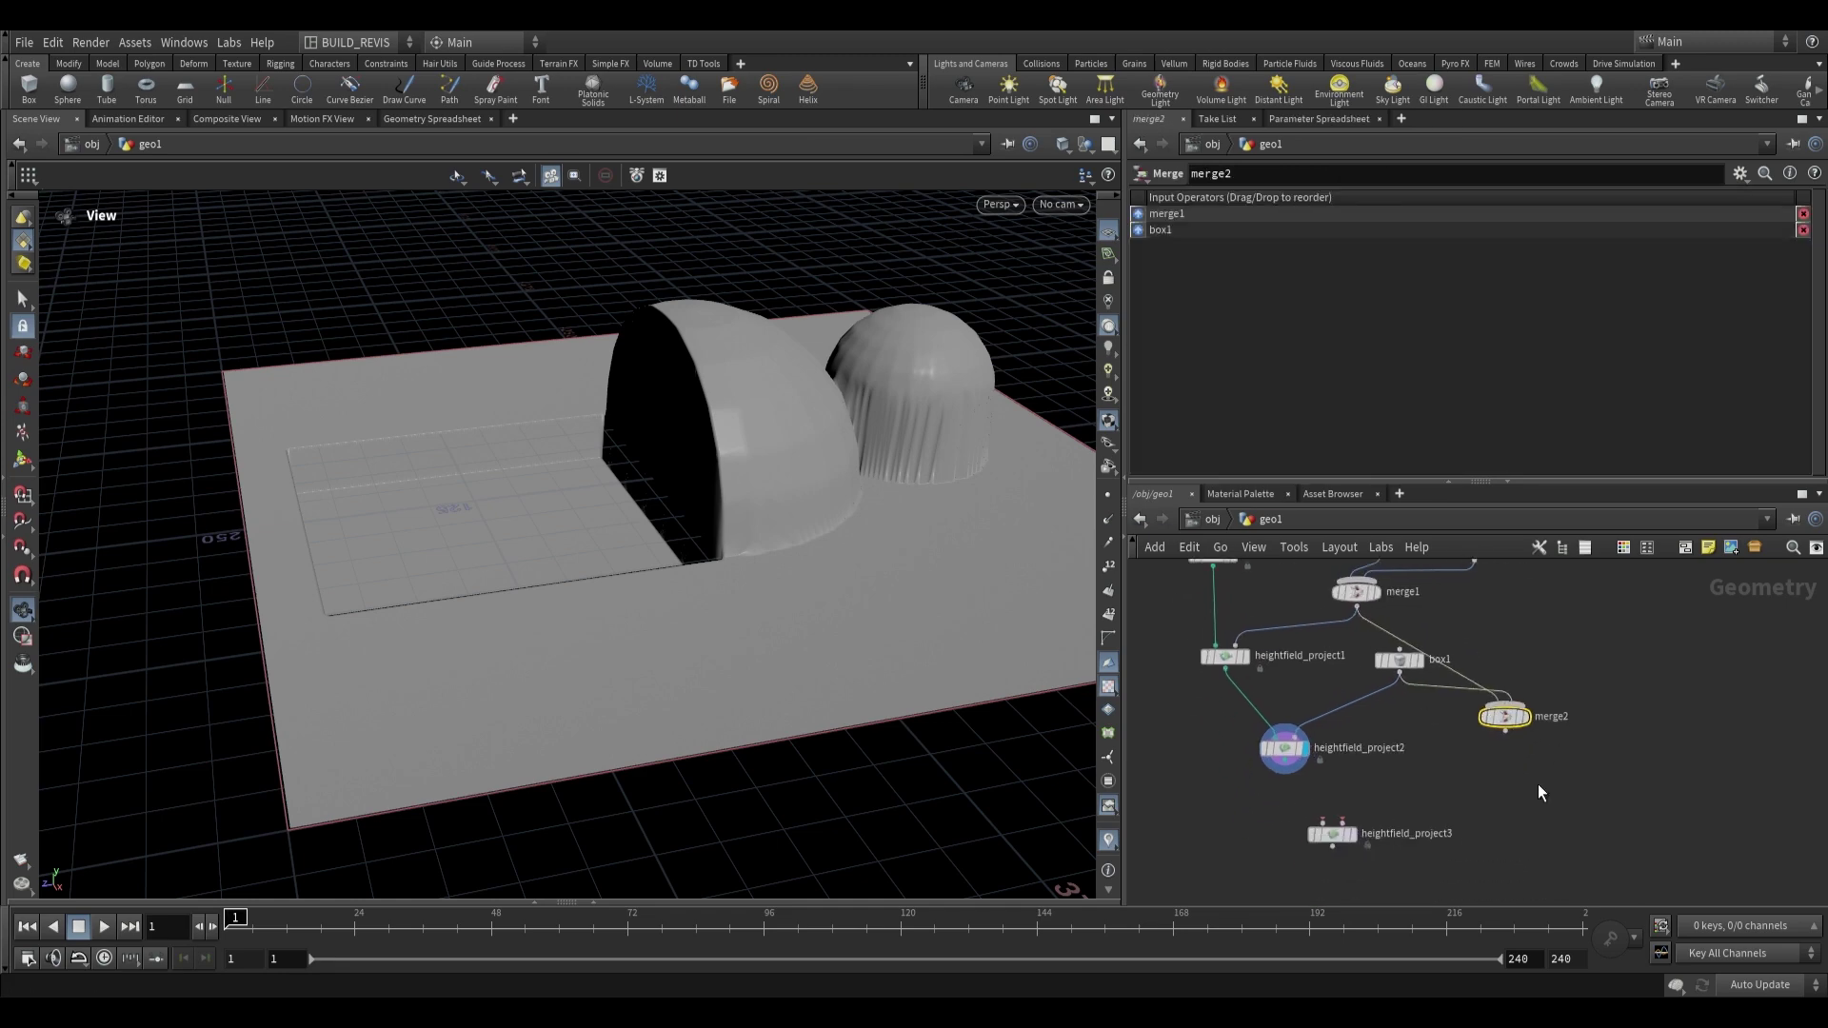
pyautogui.click(1506, 732)
pyautogui.scroll(2, 1393, 806)
pyautogui.click(1321, 829)
pyautogui.click(1237, 740)
pyautogui.click(1292, 829)
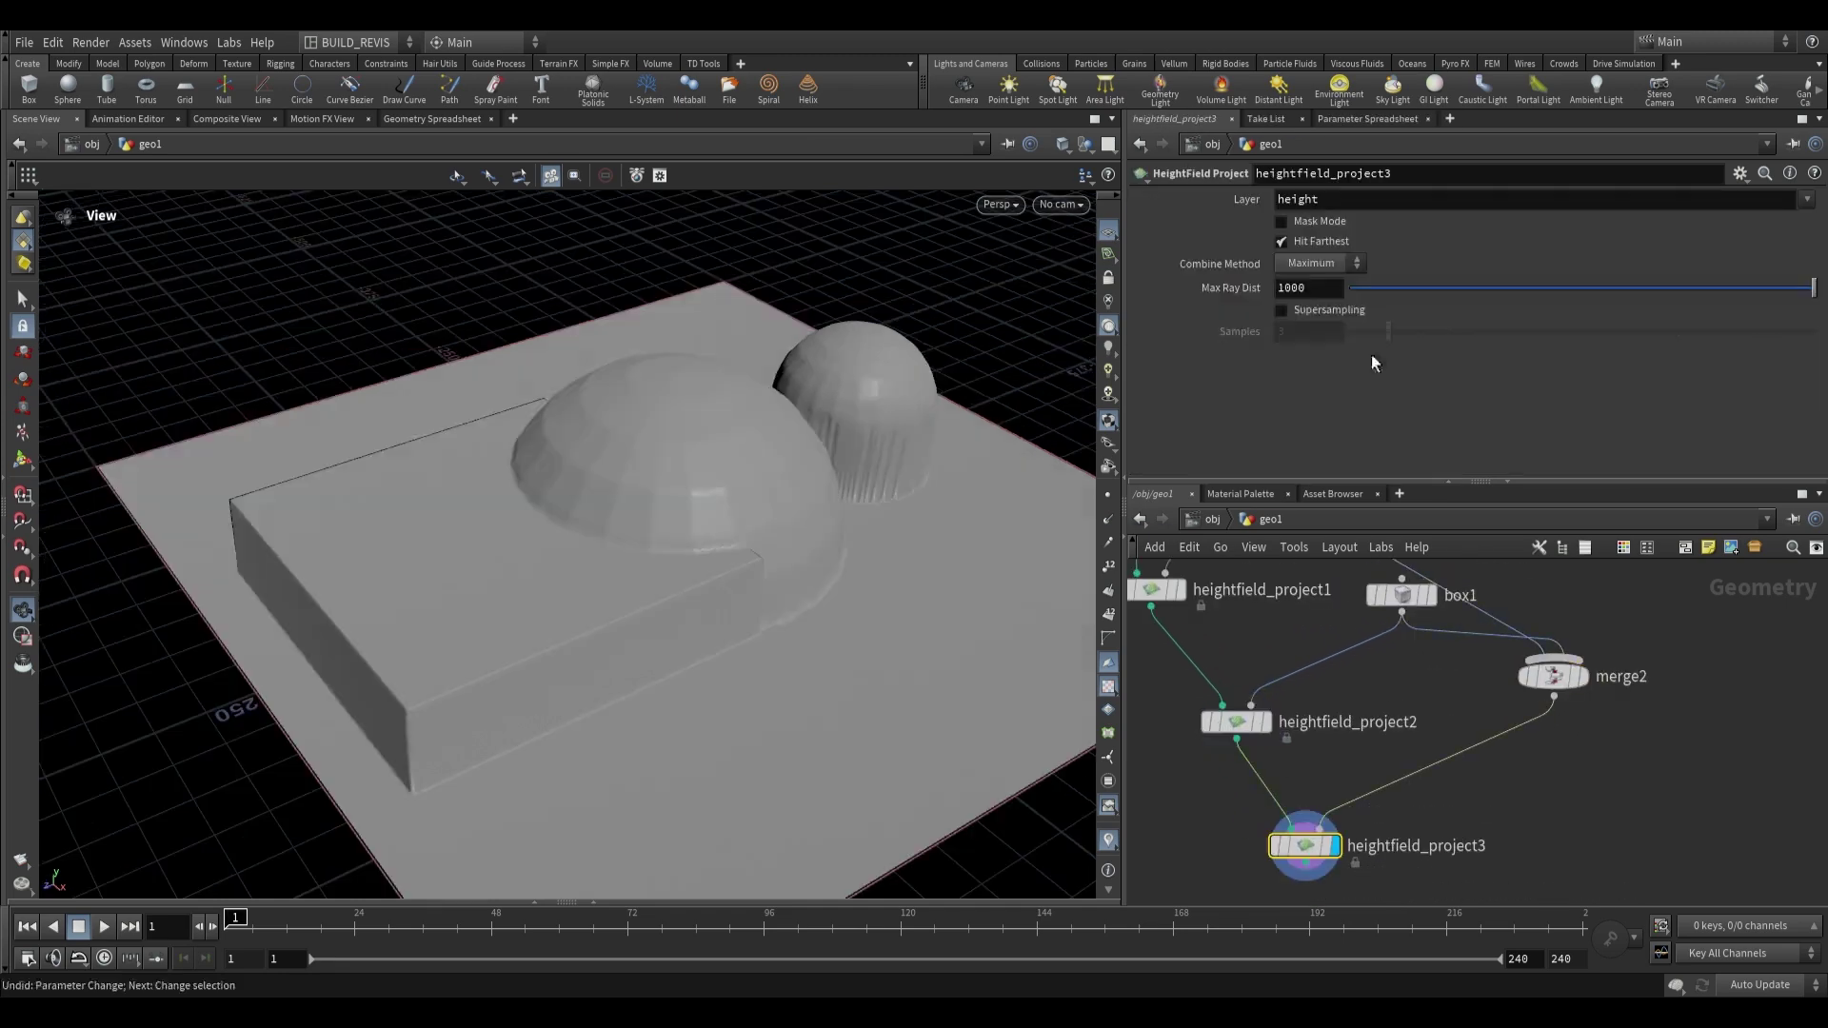
# Step: Turn on Mask Mode on heightfield_project3 and set its layer to mask
pyautogui.click(1284, 220)
pyautogui.click(1338, 199)
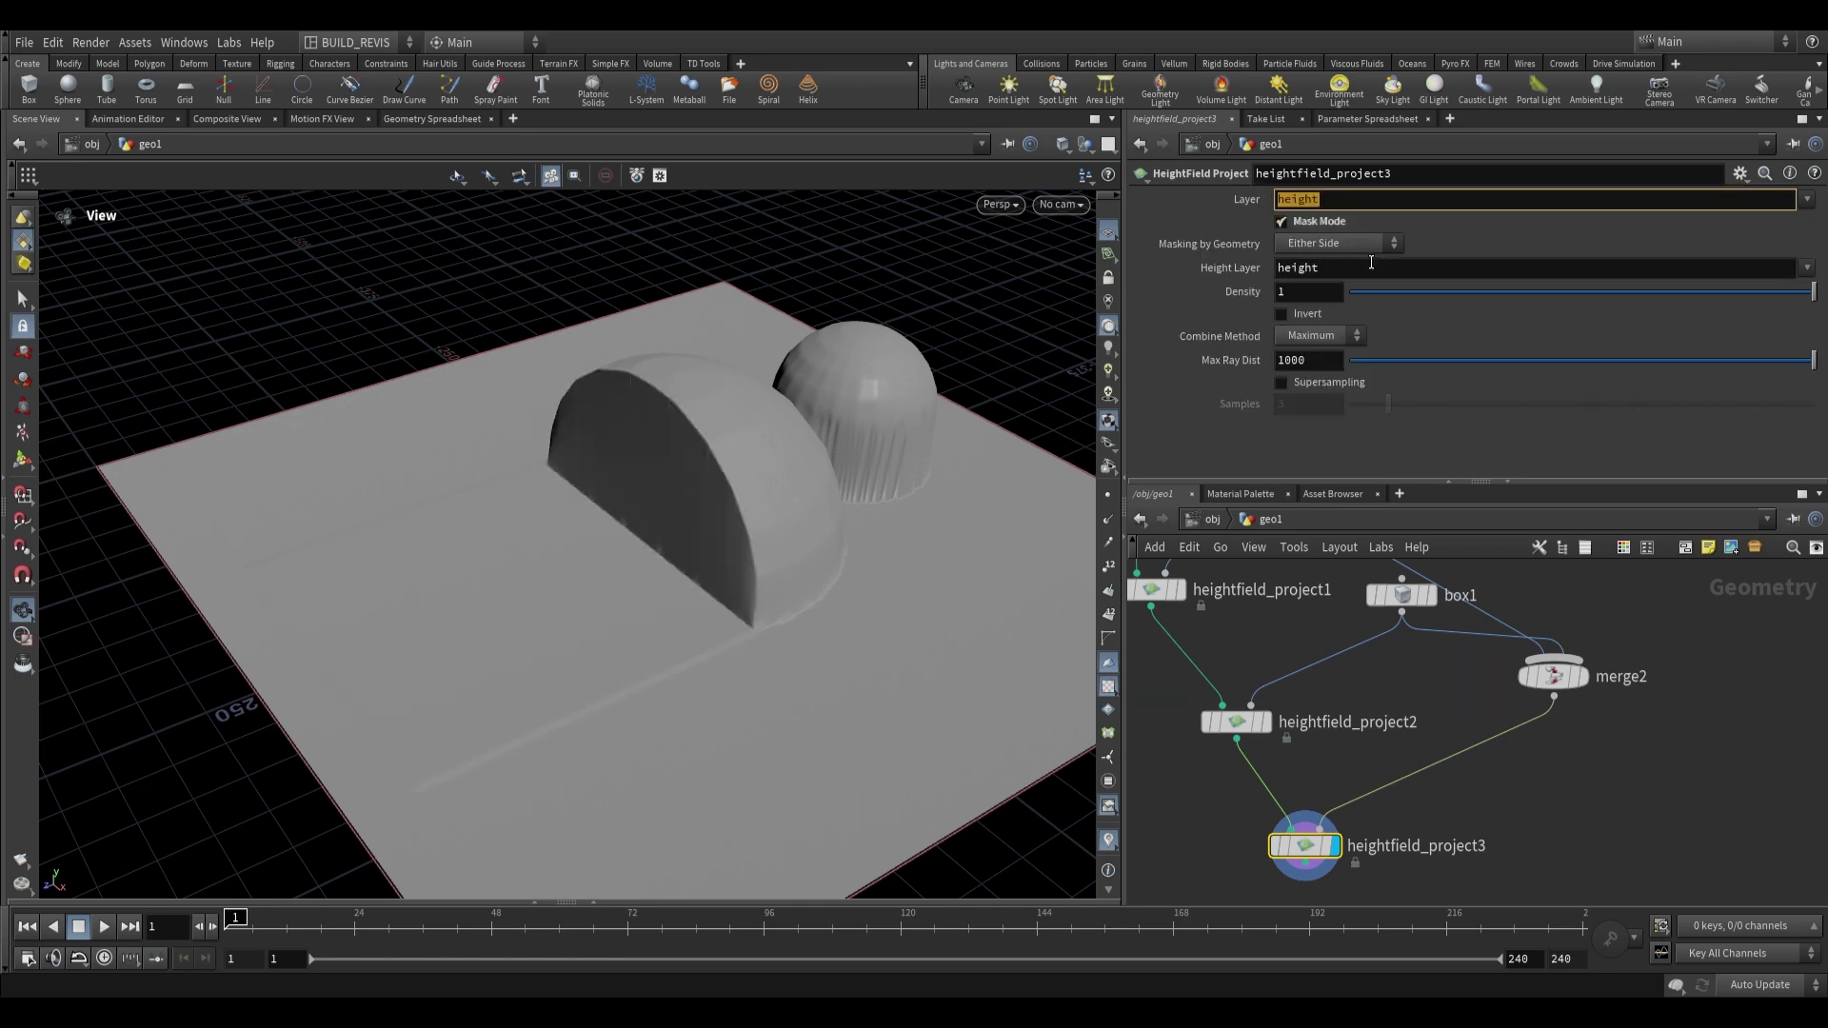
pyautogui.write('mask')
pyautogui.press('Return')
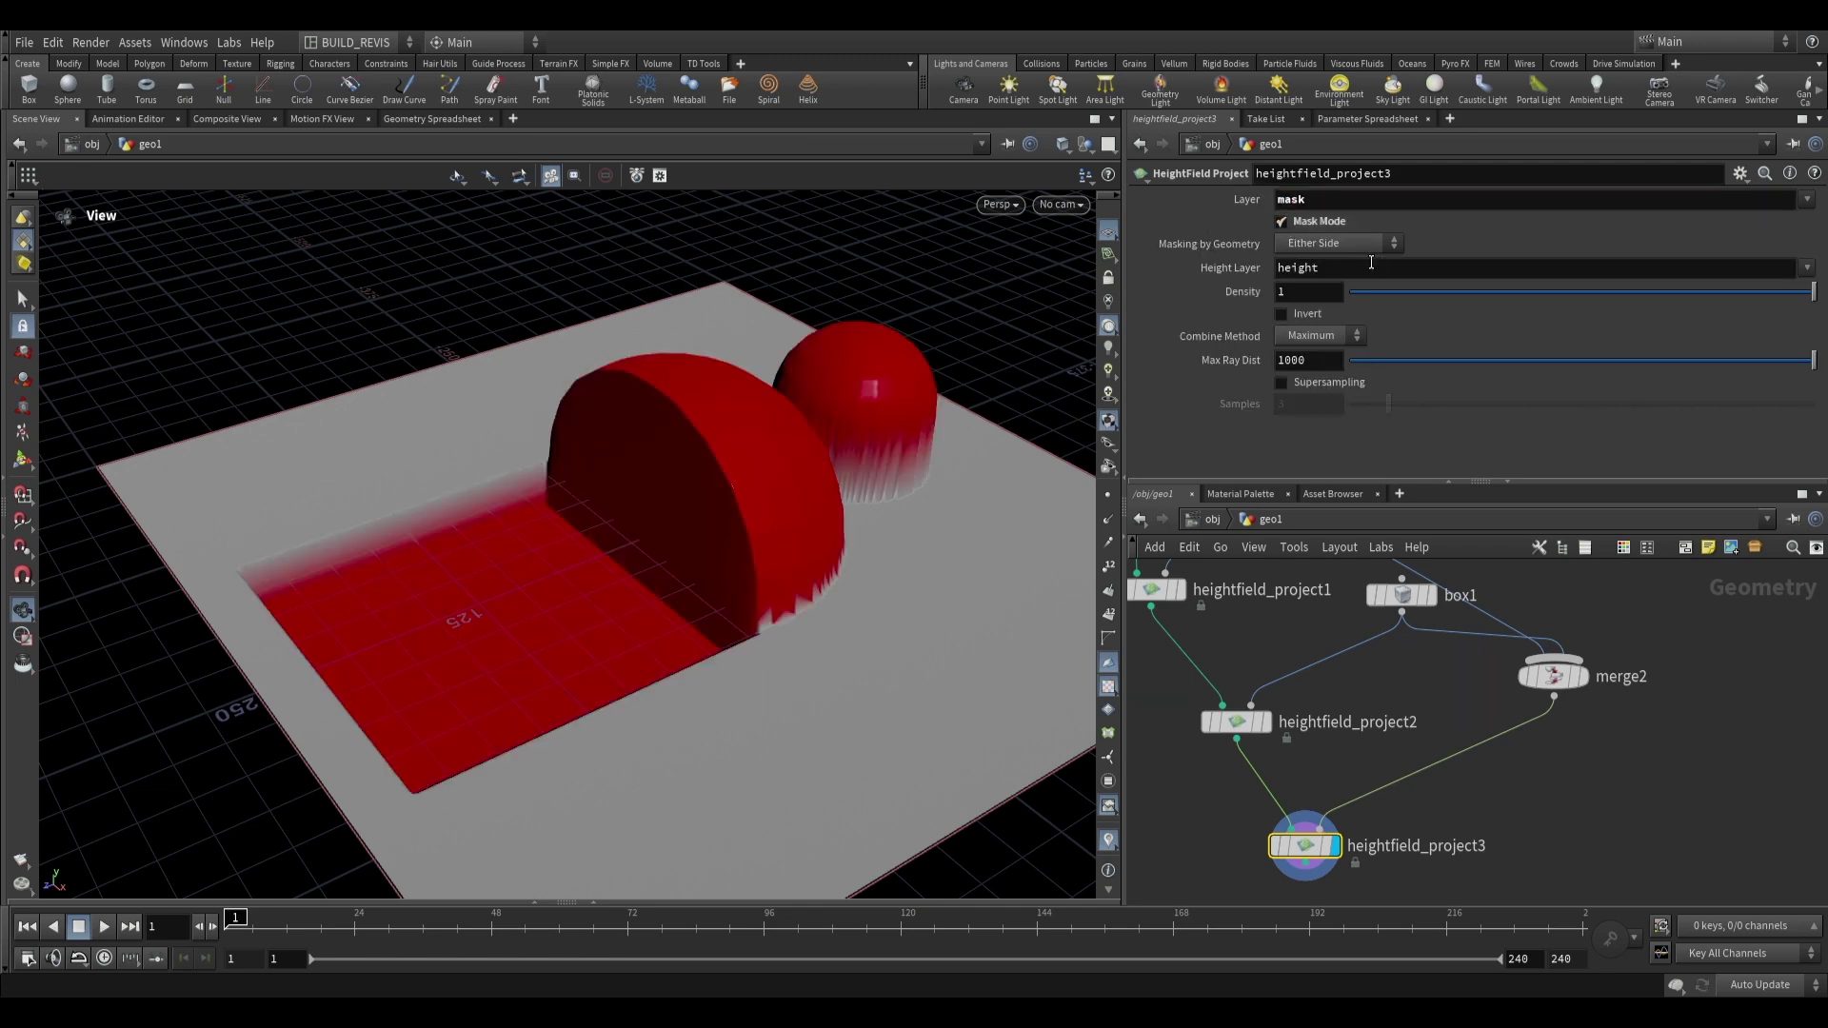
pyautogui.moveTo(952, 409); pyautogui.dragTo(723, 581)
pyautogui.moveTo(817, 523); pyautogui.dragTo(702, 591)
# Step: Add a HeightField Distort by Noise node fed and masked by heightfield_project3, with amplitude 27 and element size 145
pyautogui.scroll(-2, 1398, 781)
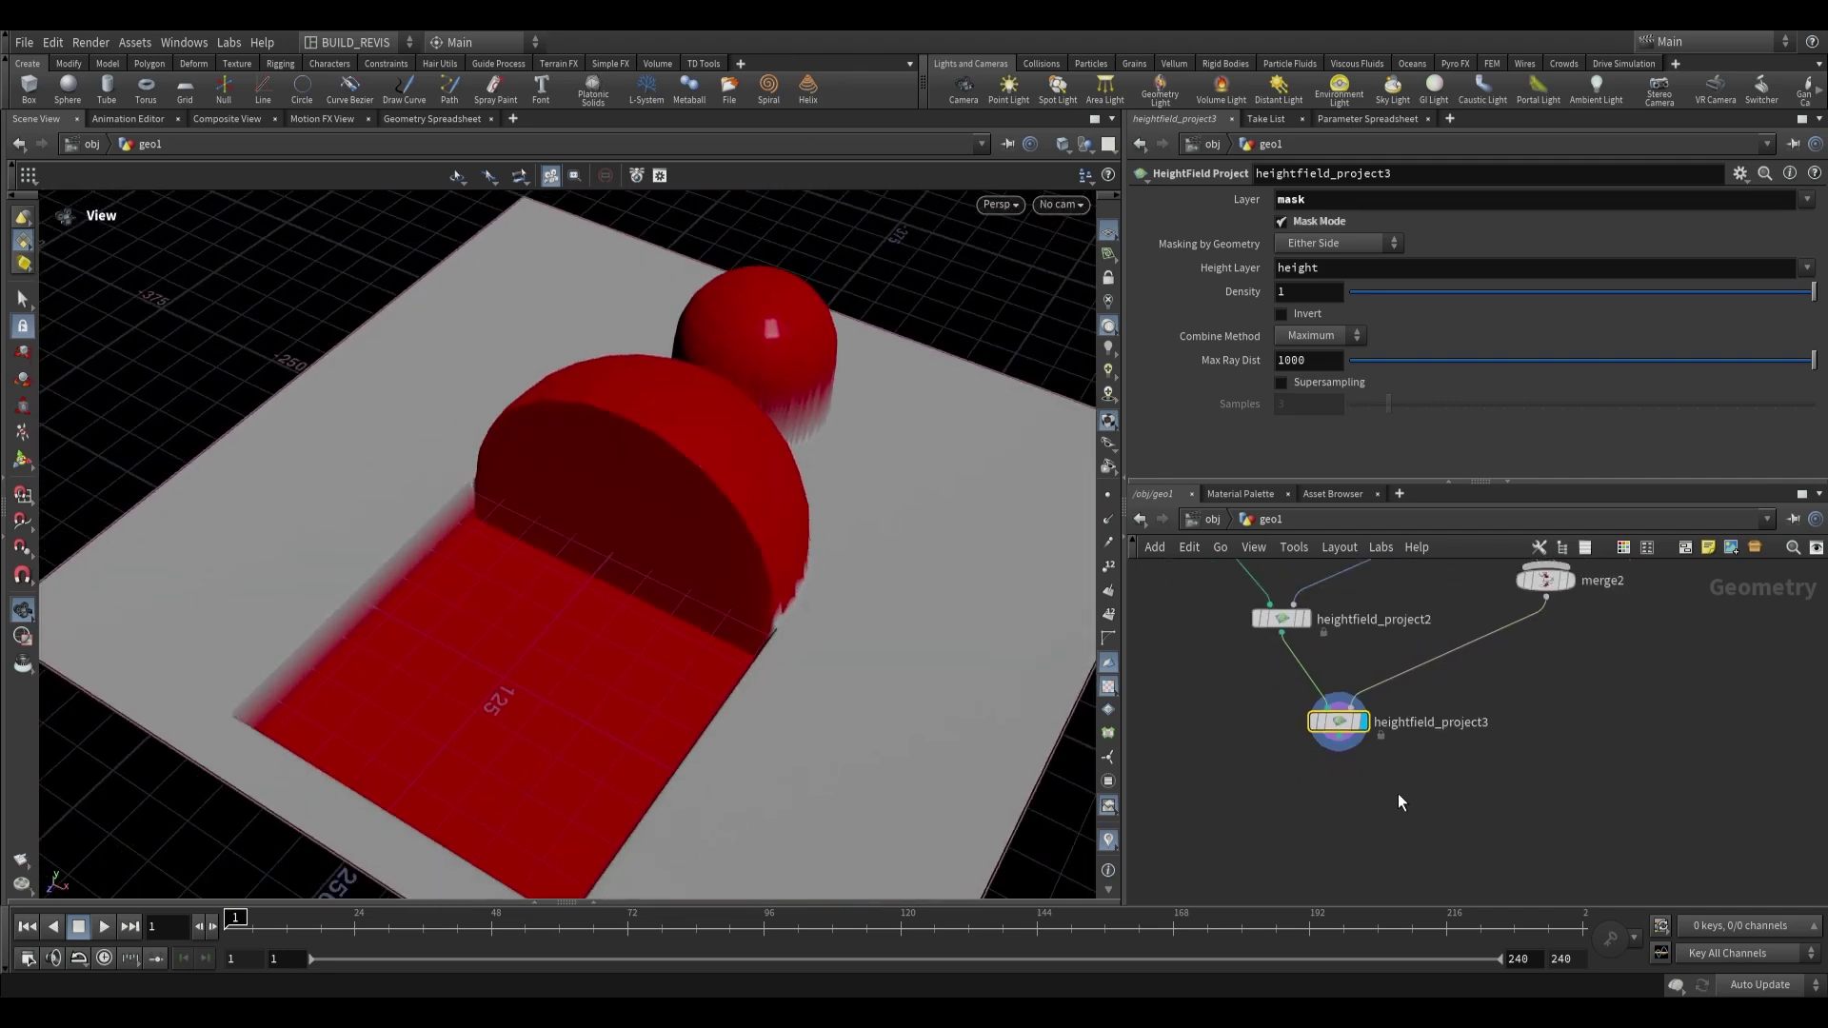
pyautogui.press('Tab')
pyautogui.write('distor')
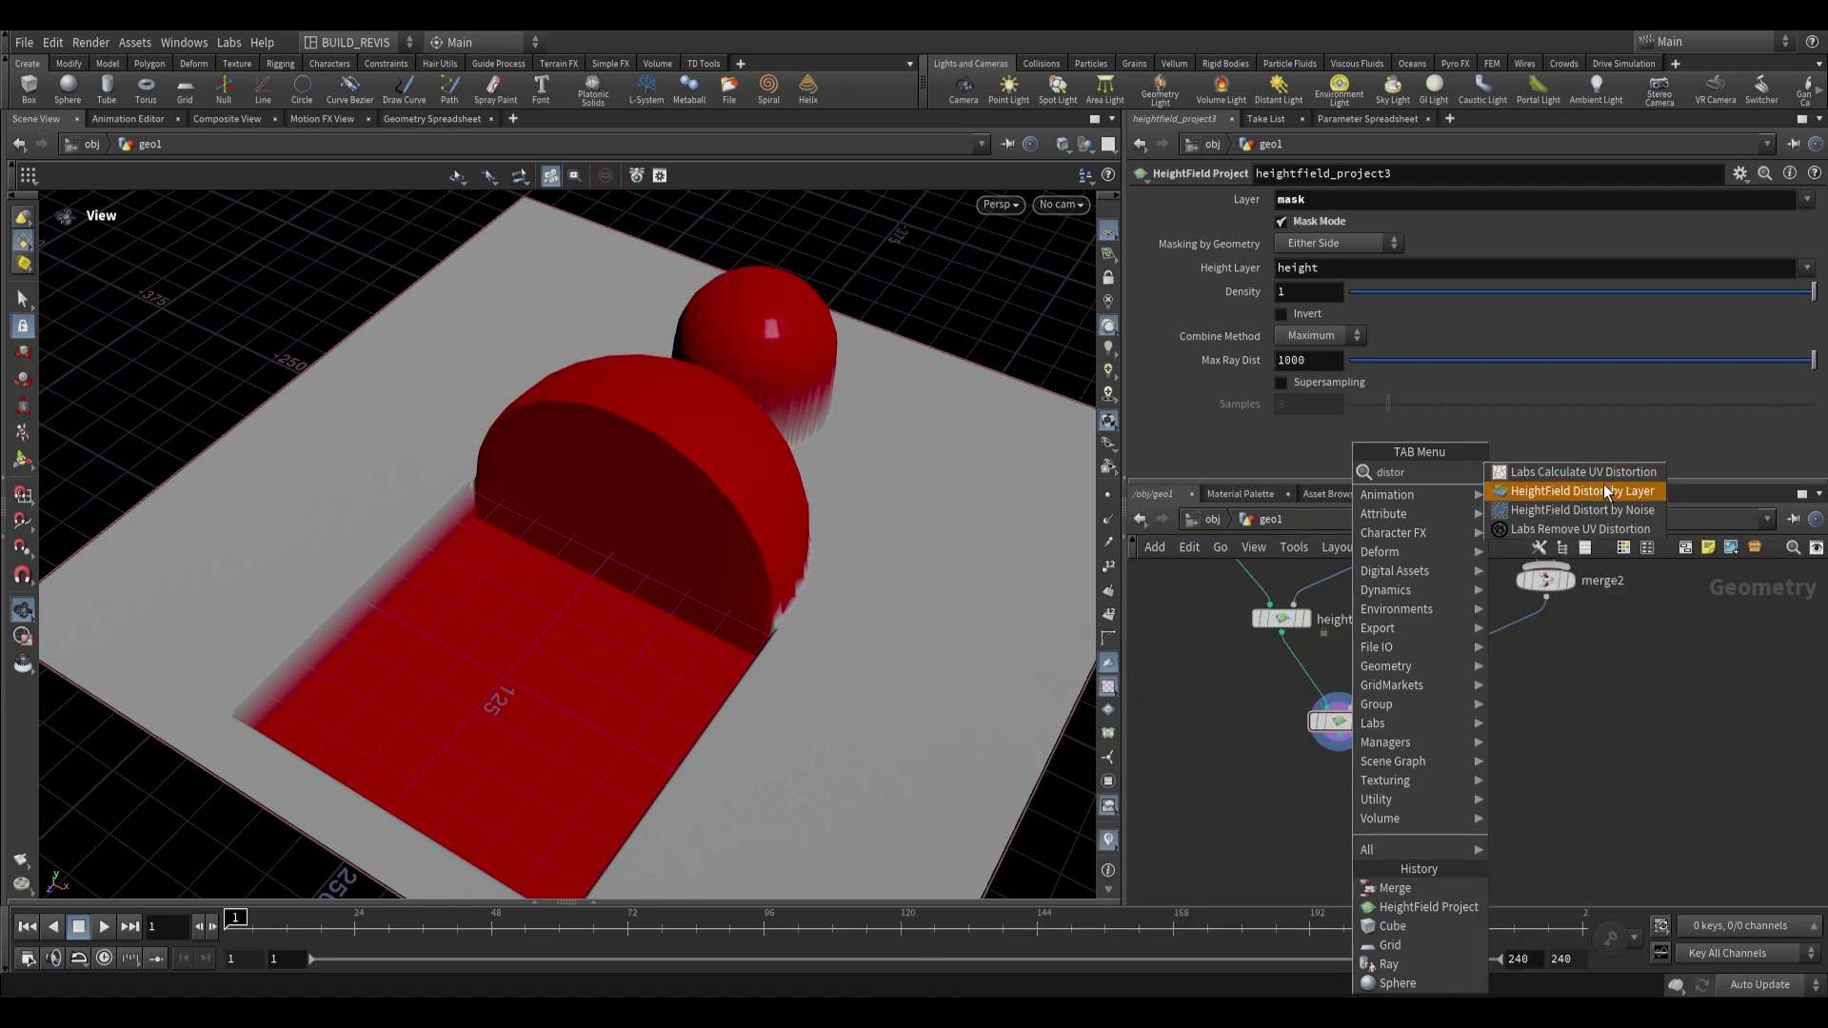
pyautogui.click(1600, 510)
pyautogui.click(1356, 842)
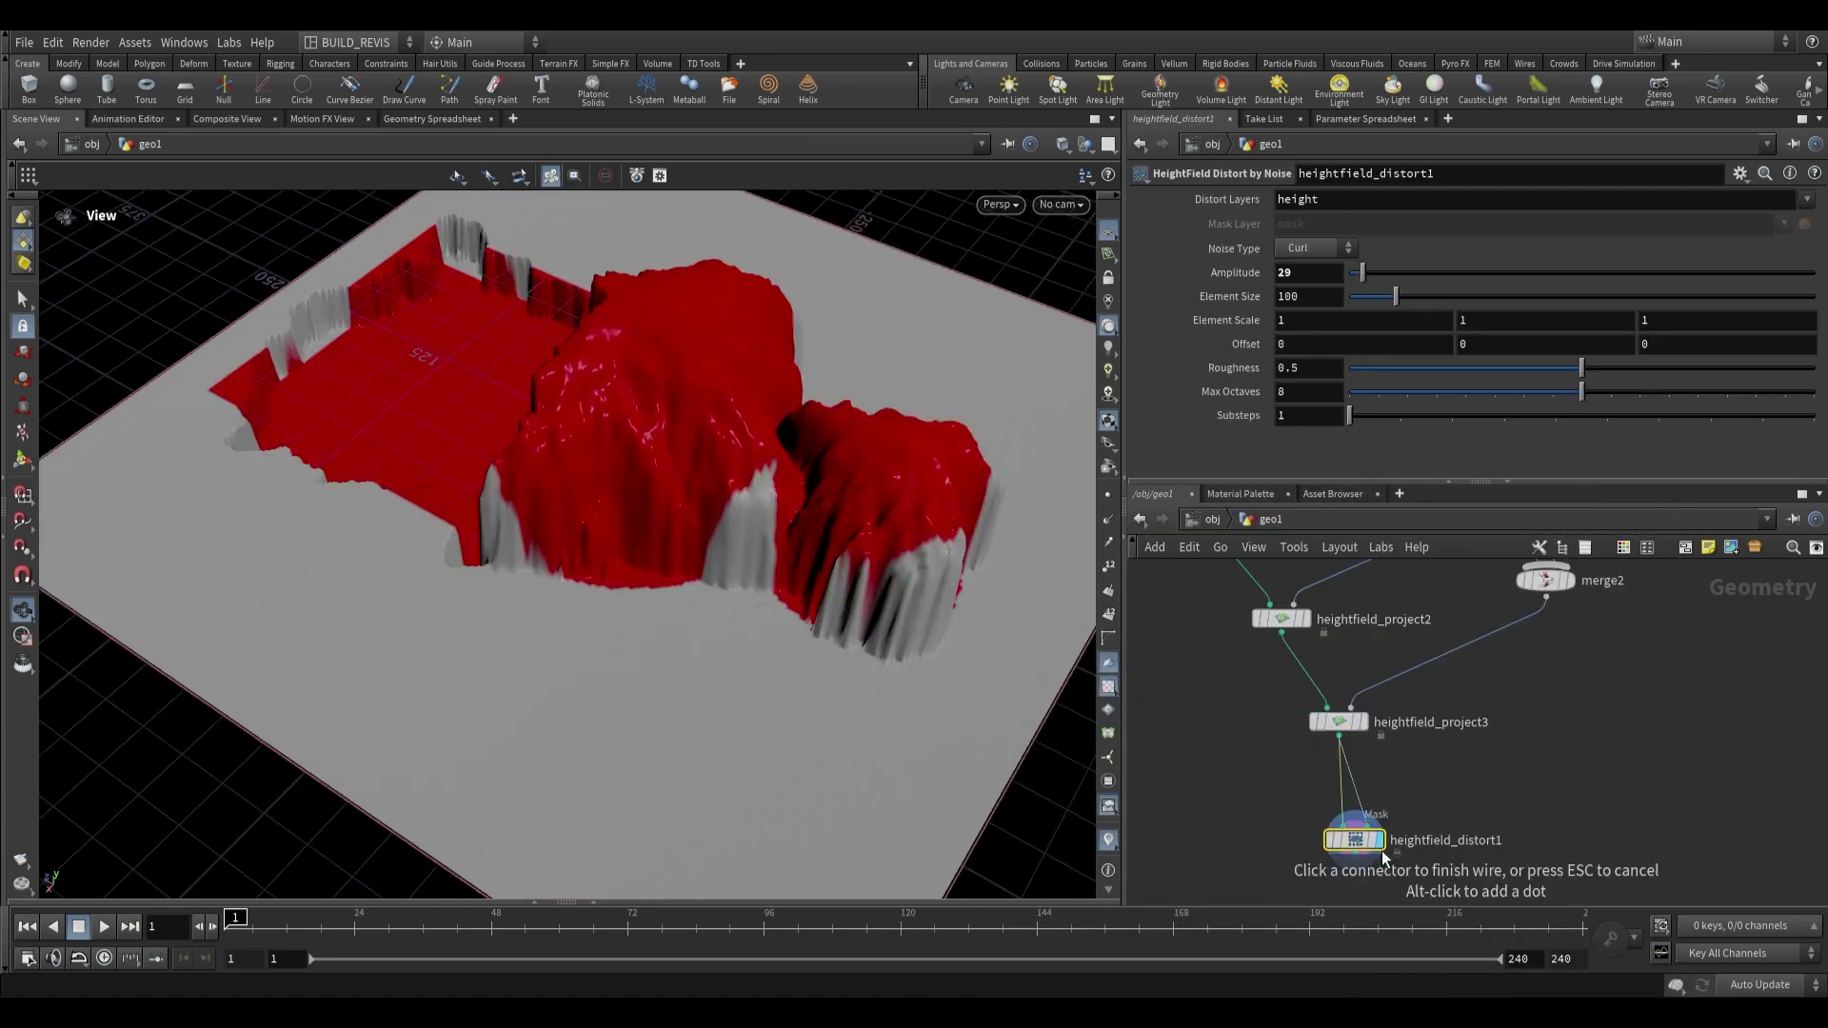
pyautogui.click(1384, 857)
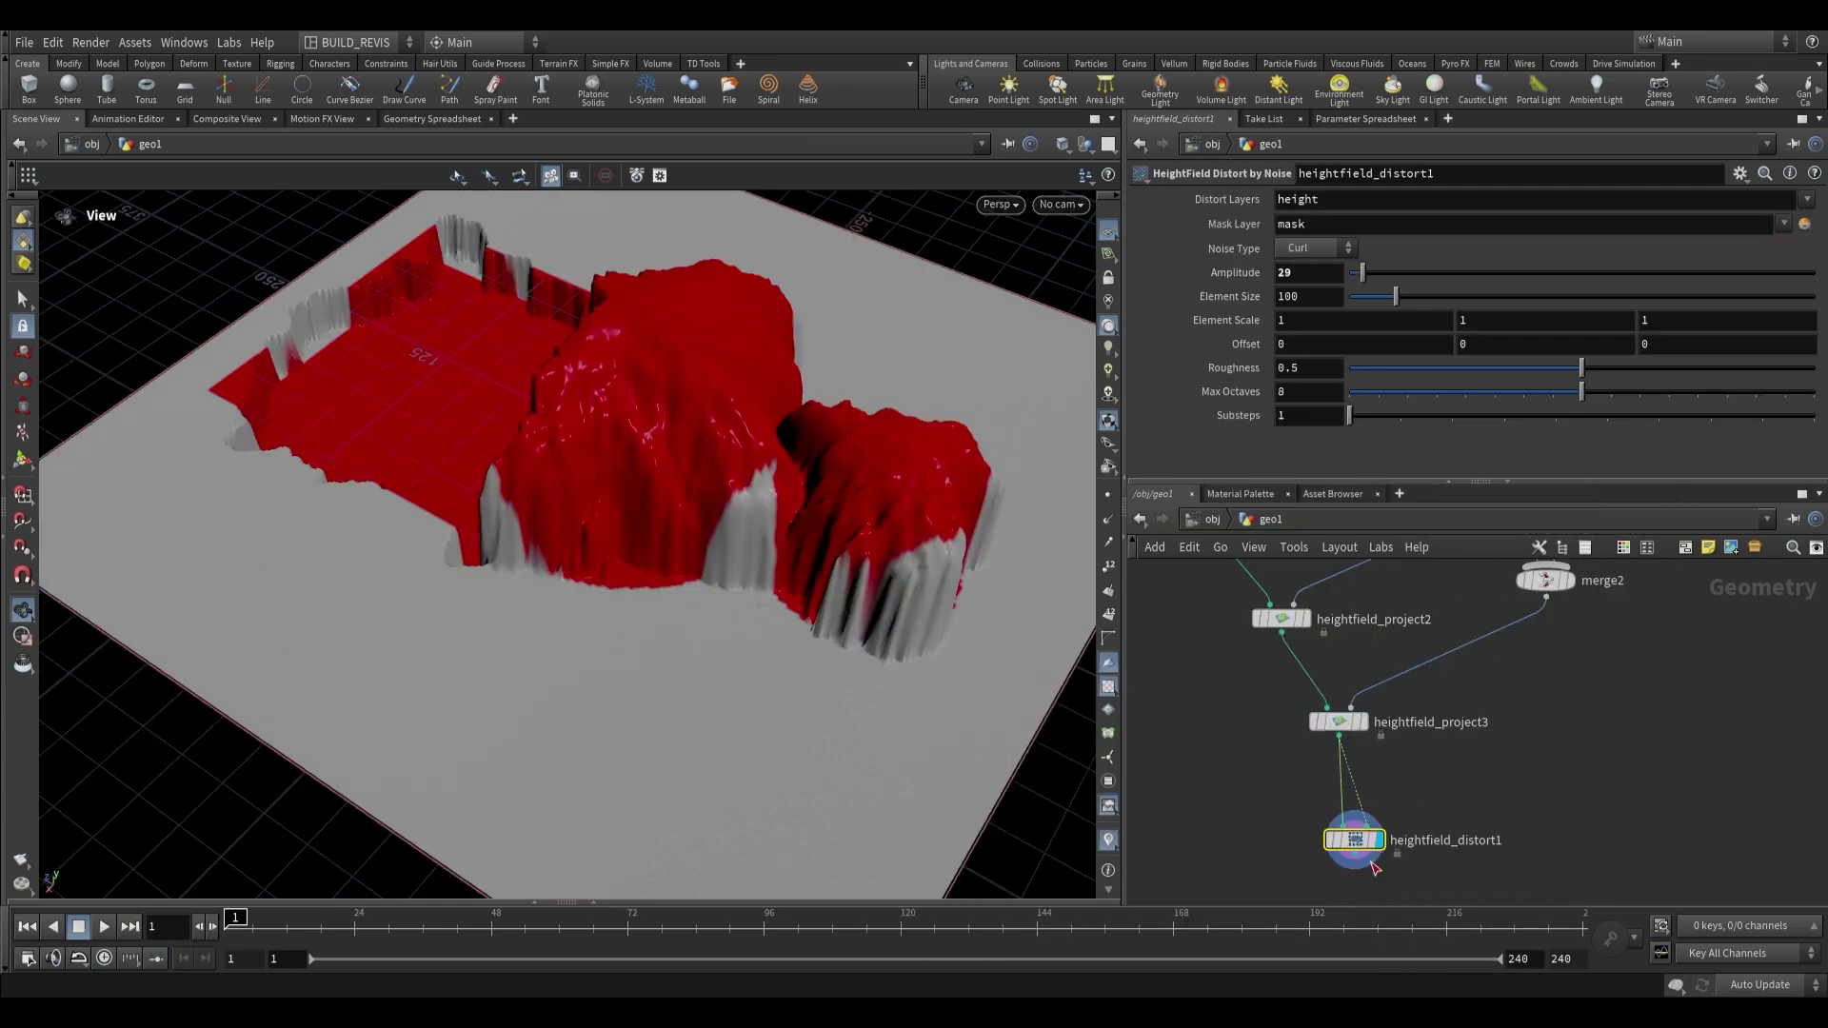
pyautogui.moveTo(776, 457); pyautogui.dragTo(609, 448)
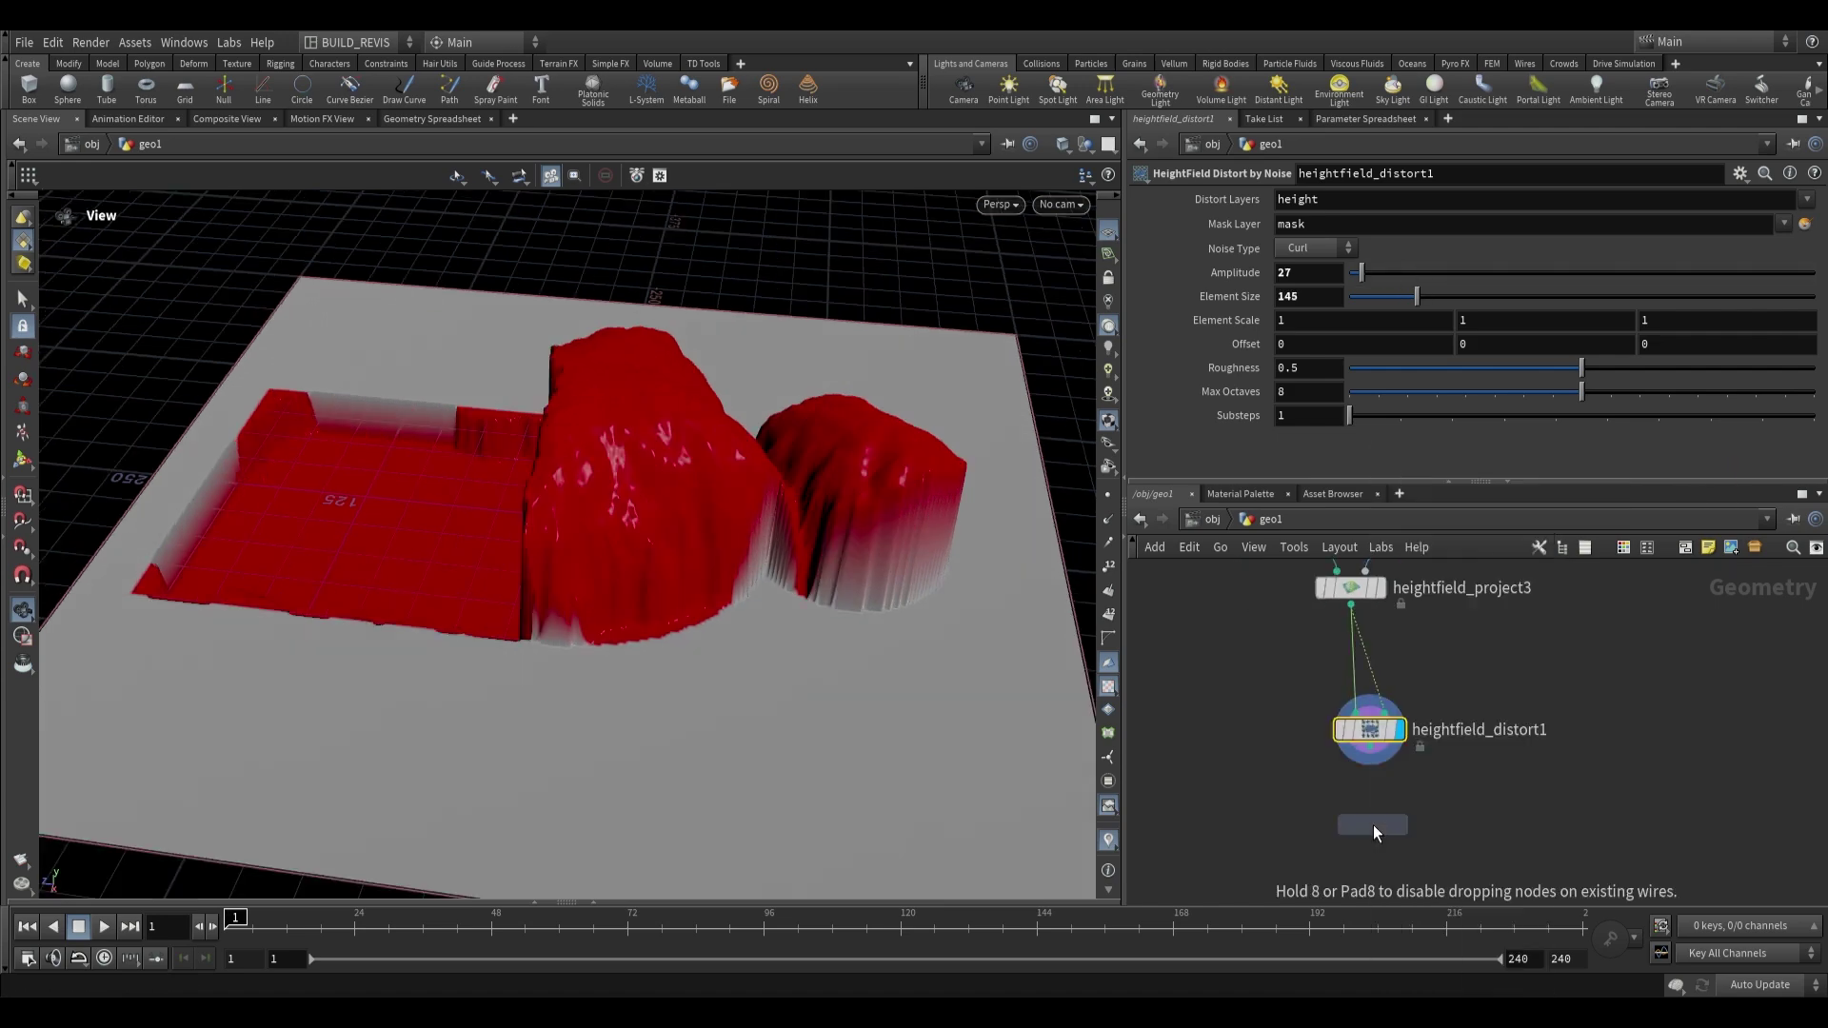
# Step: Add a HeightField Noise node after heightfield_distort1, masked by heightfield_project3, with amplitude 55 and element size 112
pyautogui.click(1373, 824)
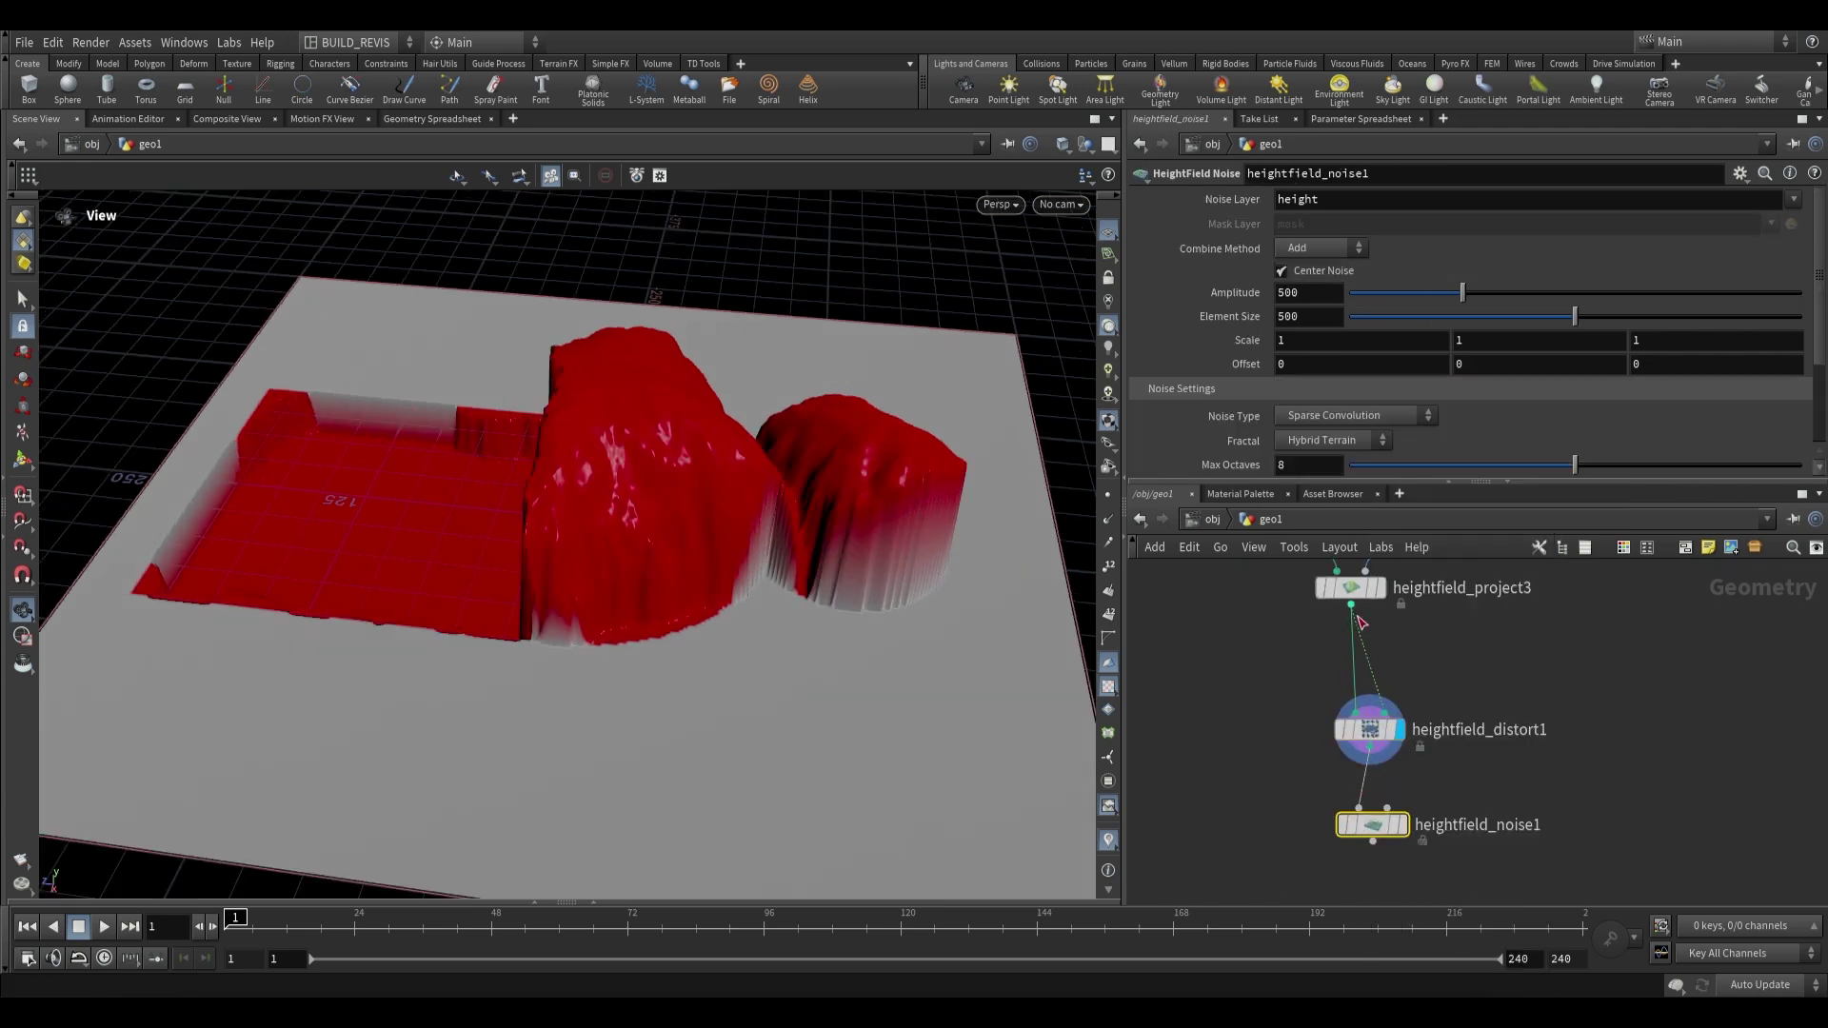
pyautogui.click(1373, 827)
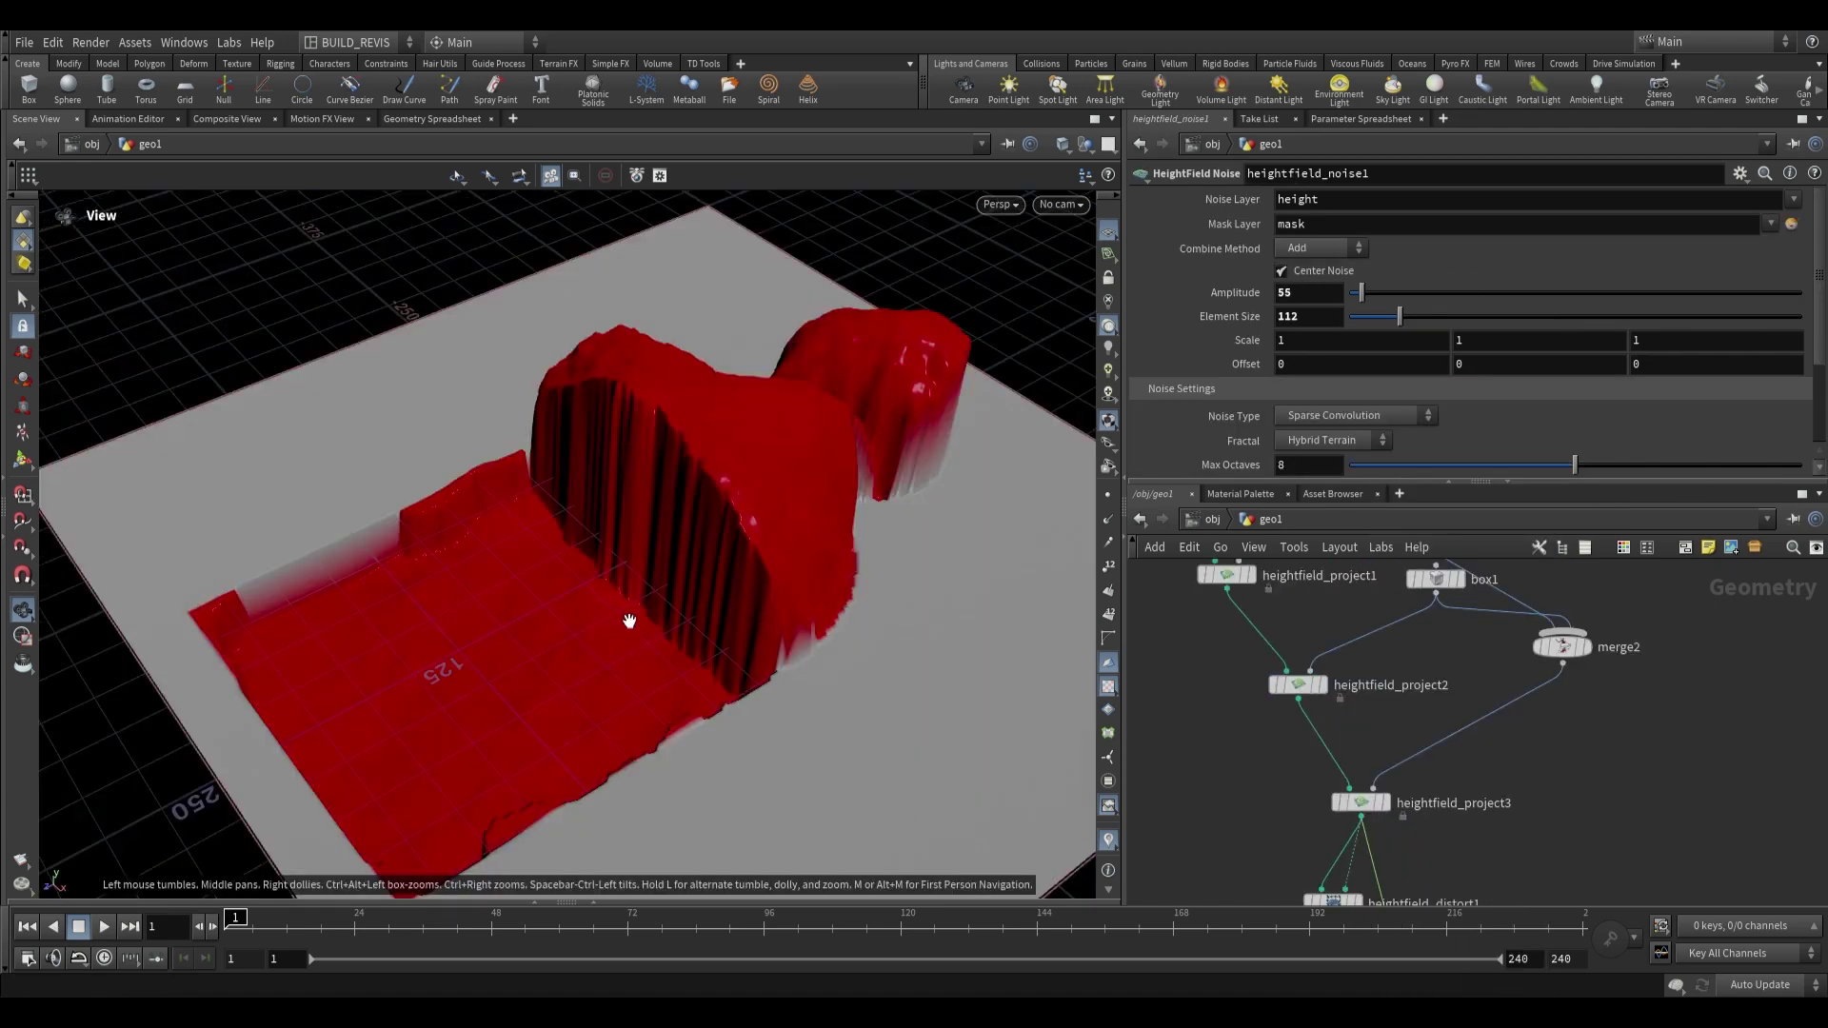
pyautogui.moveTo(633, 621); pyautogui.dragTo(666, 579)
# Step: Insert a HeightField Blur node between heightfield_project2 and heightfield_project3
pyautogui.scroll(4, 1466, 752)
pyautogui.press('Tab')
pyautogui.write('blur hf')
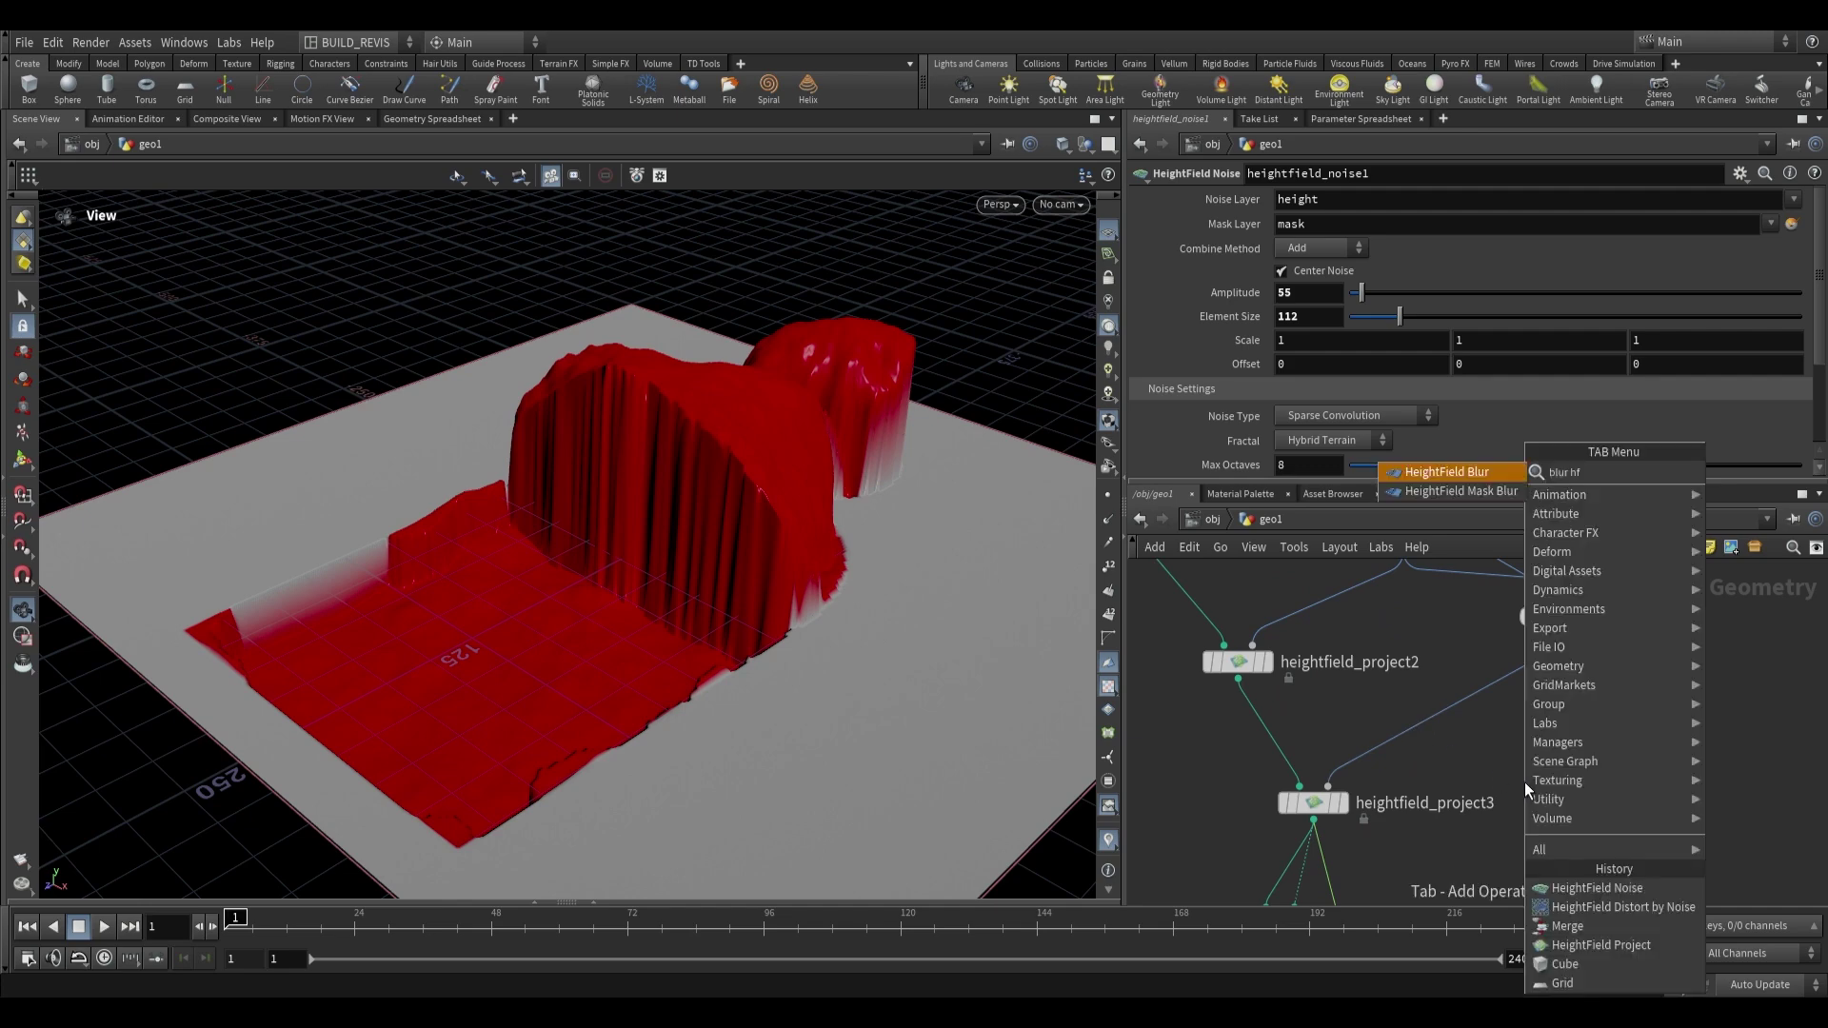
pyautogui.press('Return')
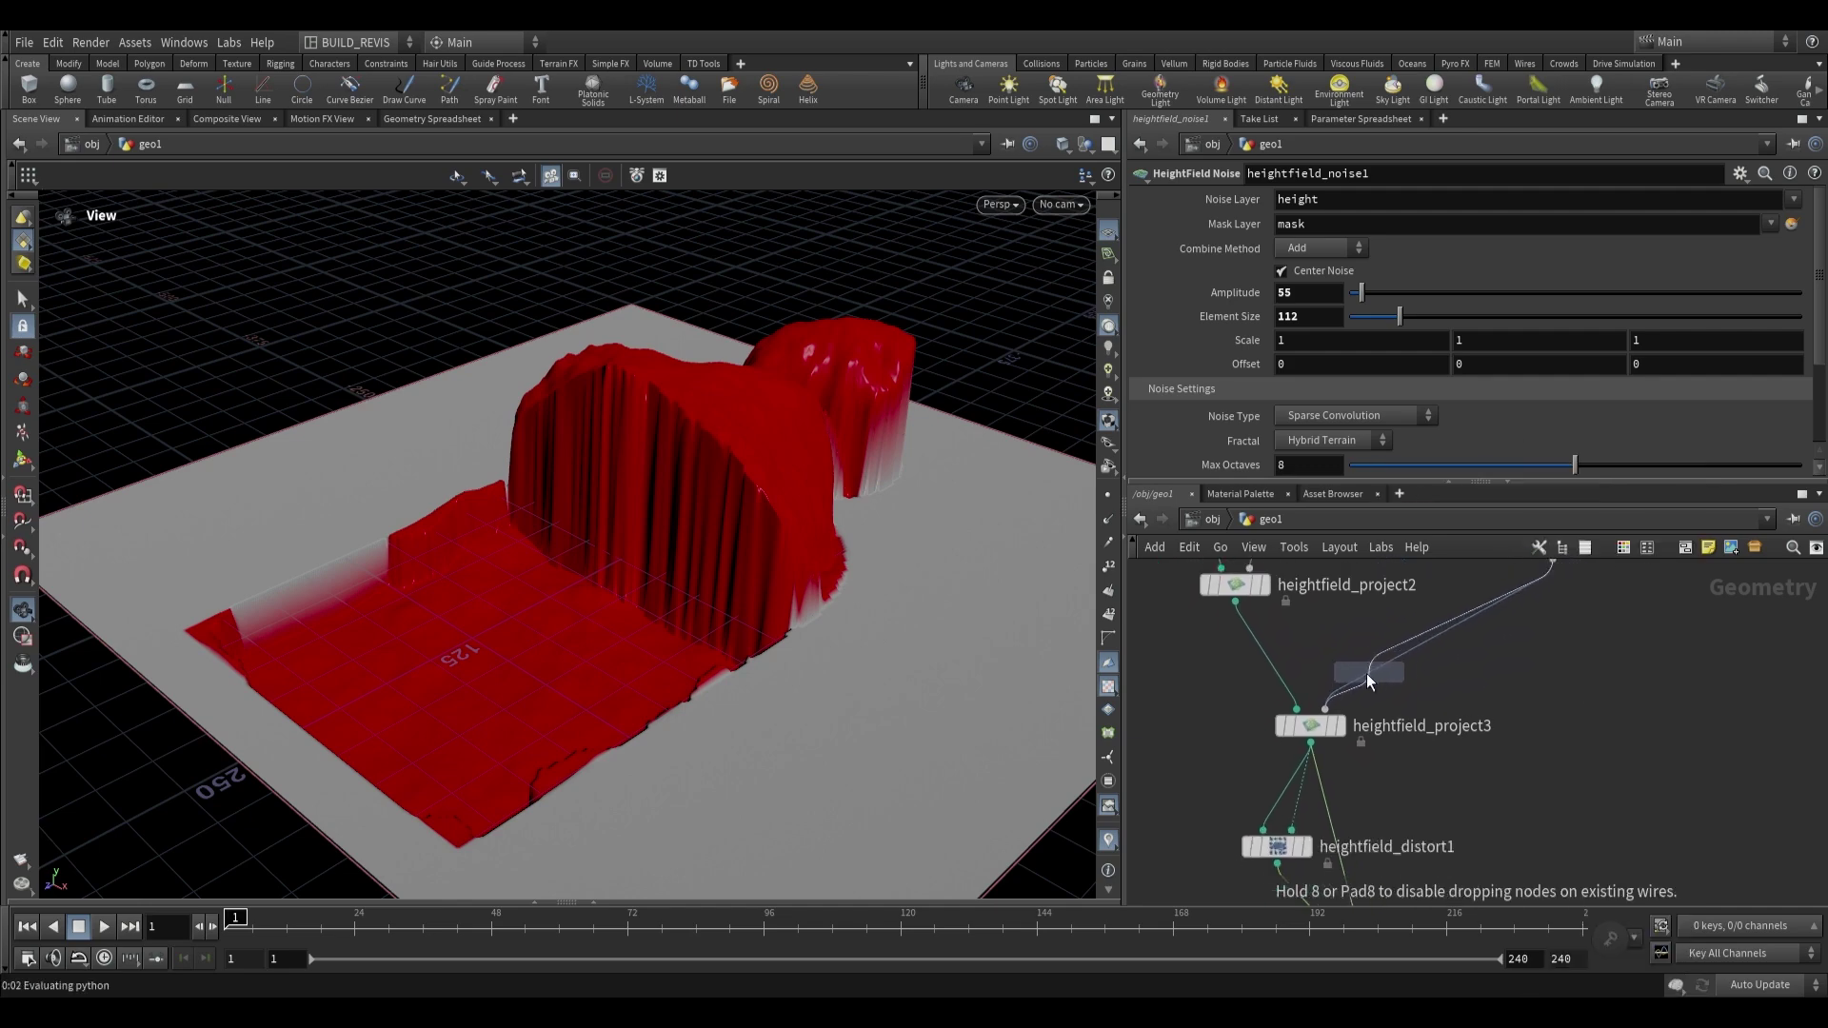
pyautogui.click(1368, 672)
# Step: Add a HeightField Mask Blur node in the free space below heightfield_project3
pyautogui.scroll(2, 1368, 673)
pyautogui.press('Tab')
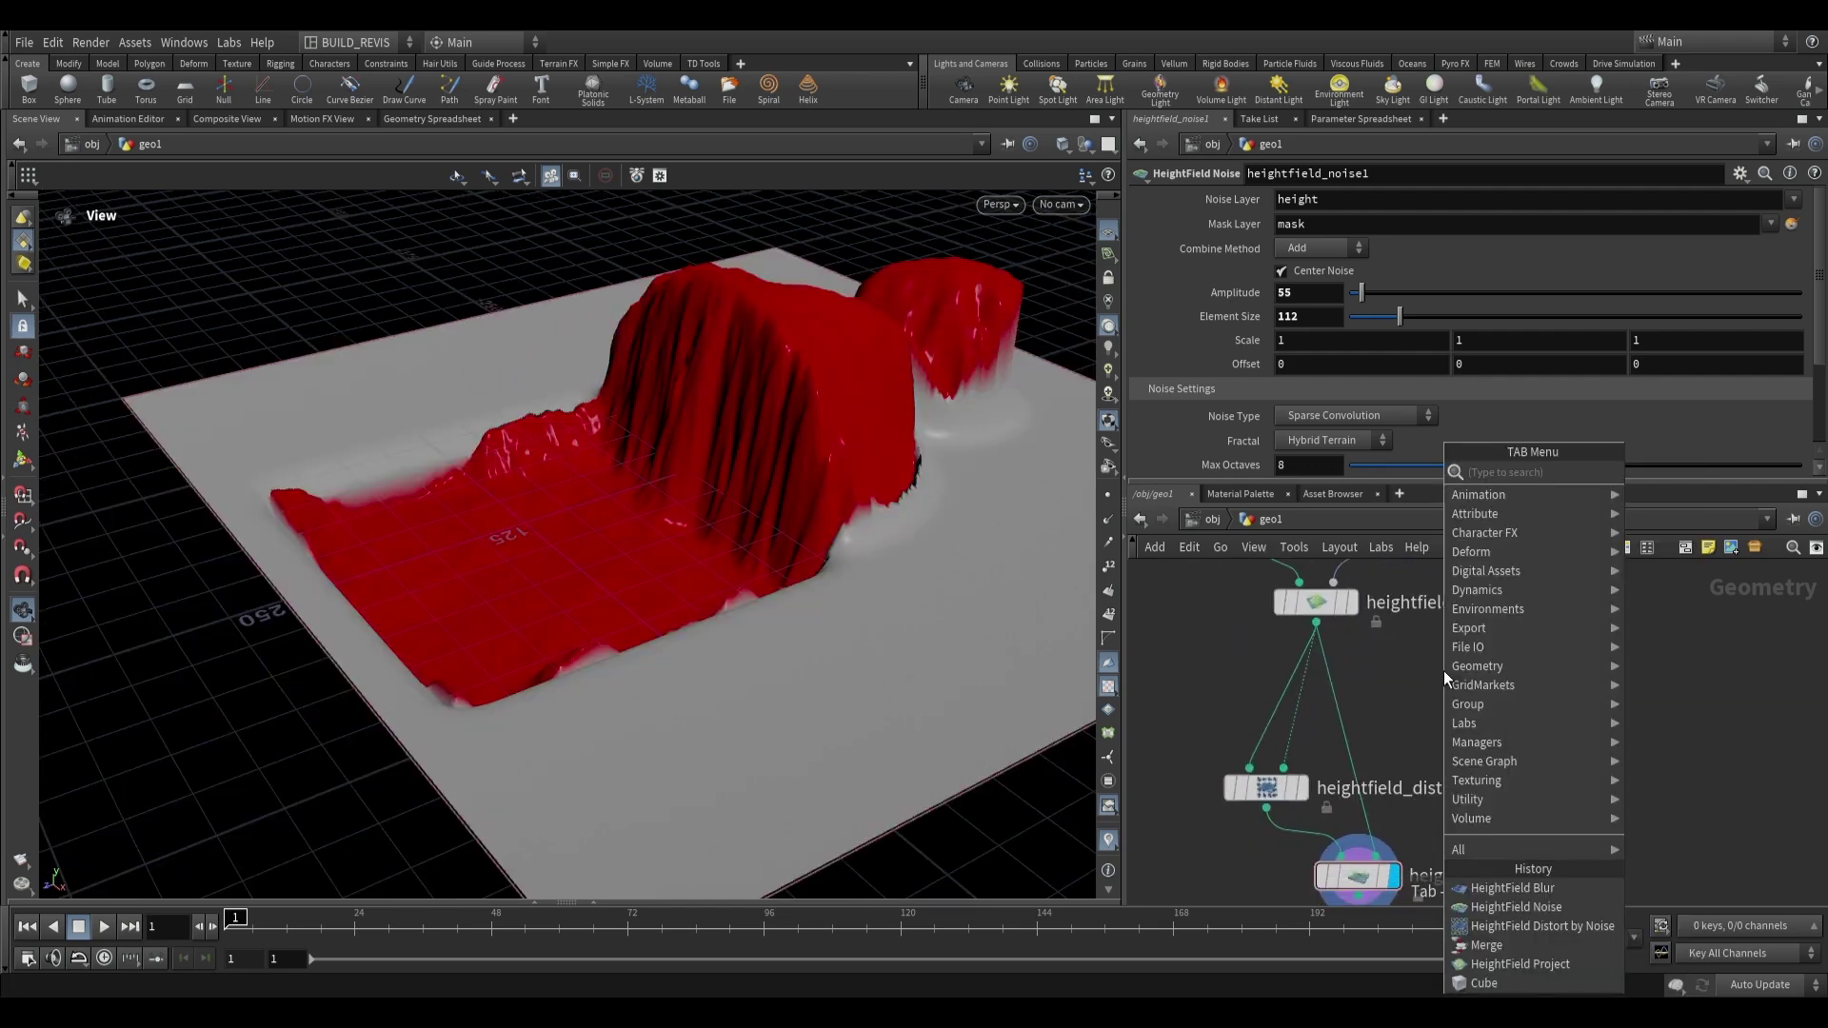
pyautogui.write('blur')
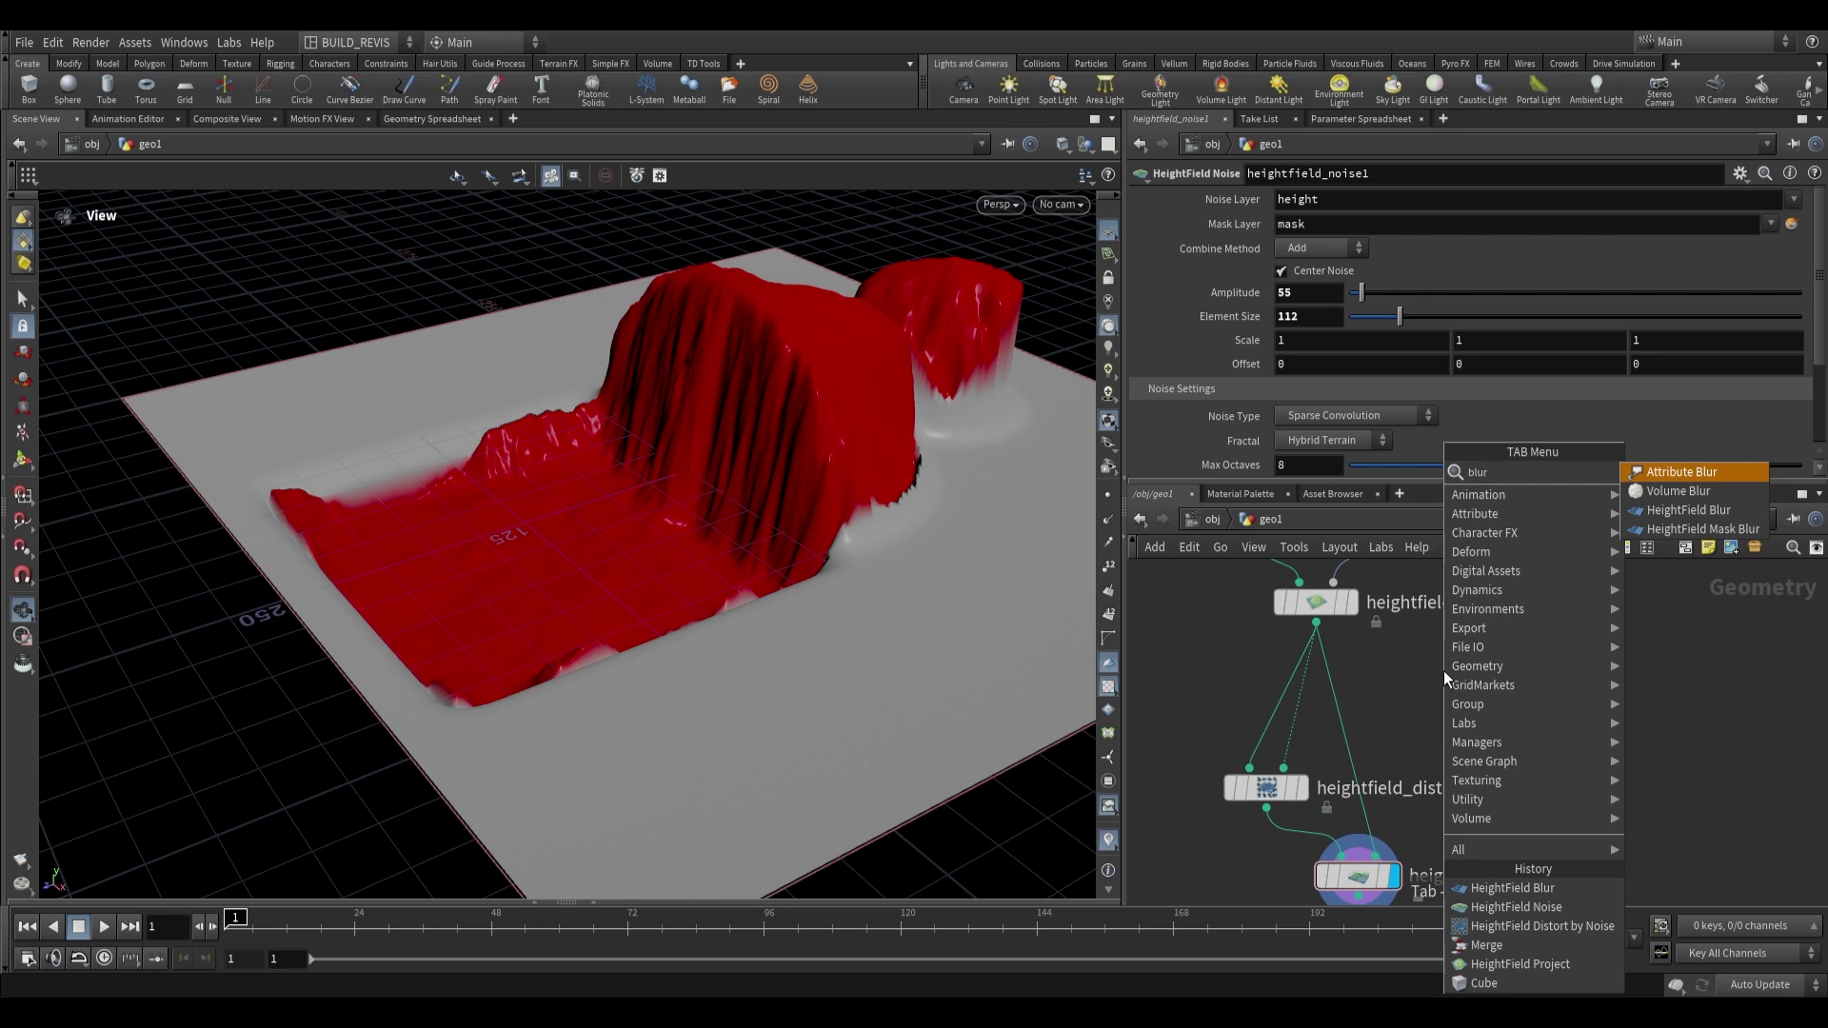
pyautogui.press('Down')
pyautogui.press('Down')
pyautogui.press('Down')
pyautogui.press('Return')
pyautogui.click(1411, 684)
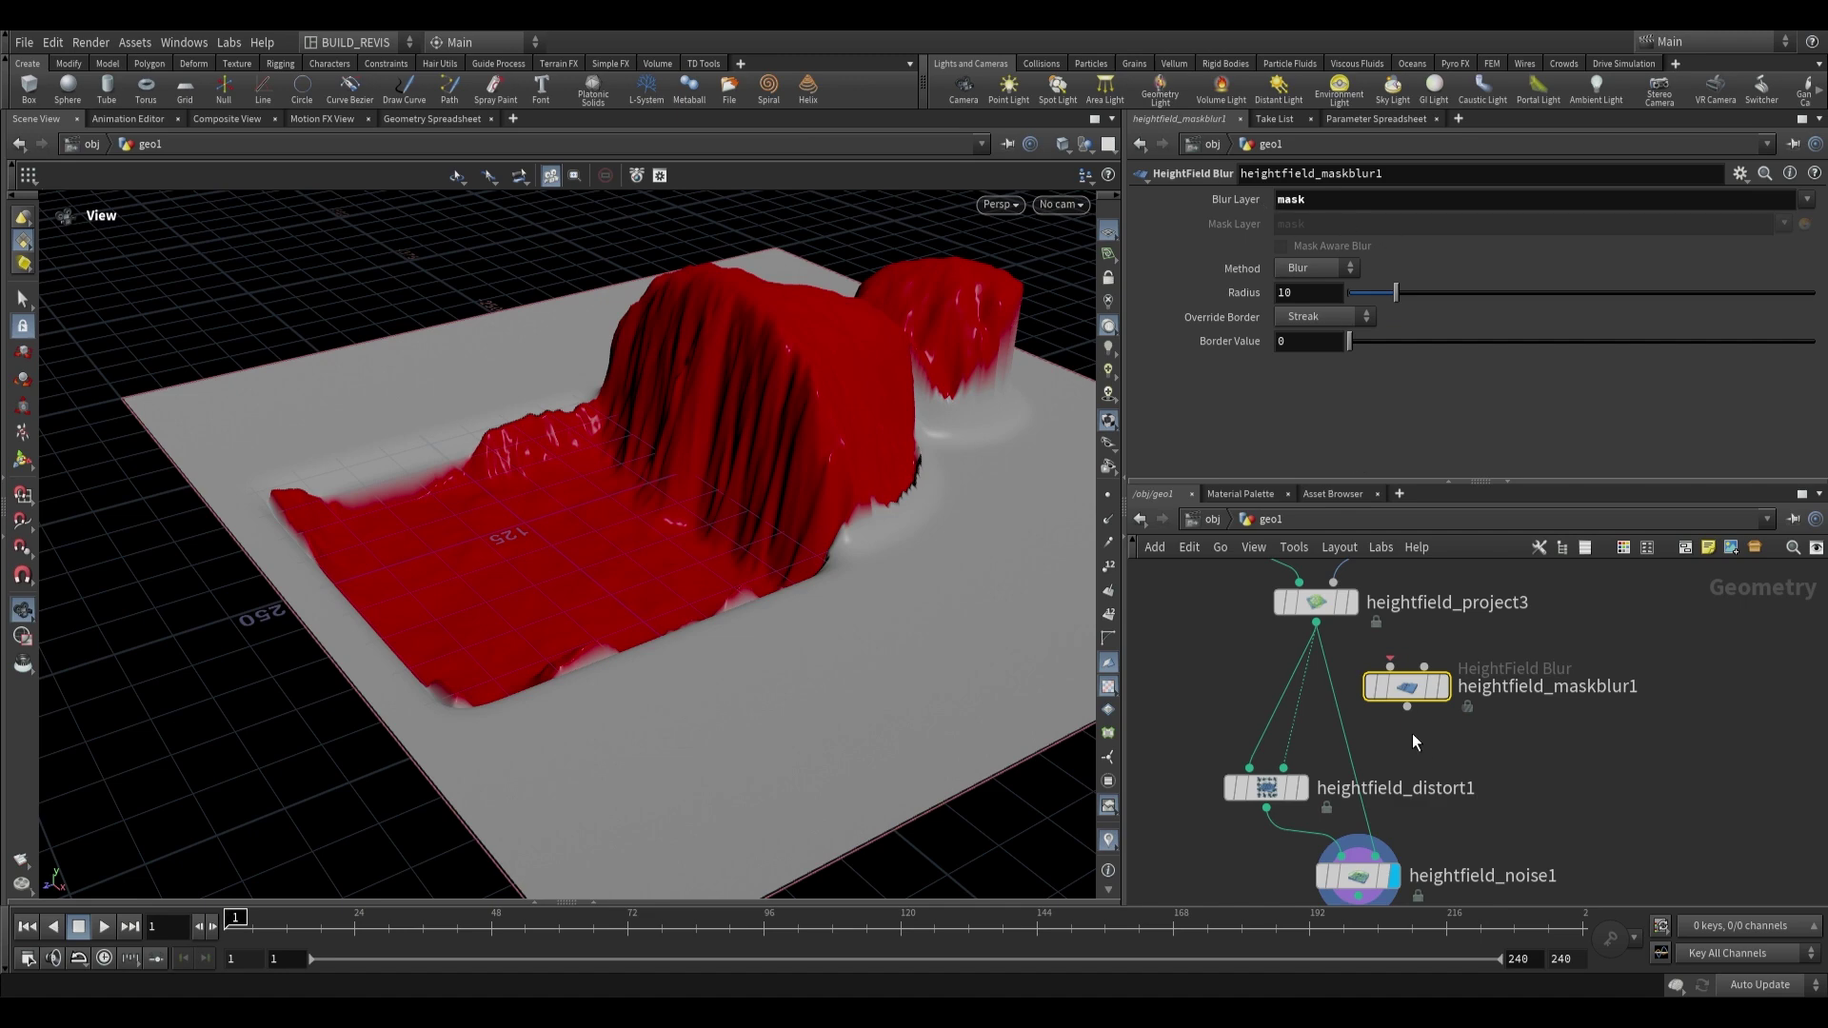
# Step: Insert the mask blur on heightfield_noise1's mask wire and a copy on heightfield_distort1's mask wire, spacing the two blur nodes apart
pyautogui.moveTo(1409, 689); pyautogui.dragTo(1340, 738)
pyautogui.moveTo(1433, 739); pyautogui.dragTo(1403, 630, button='middle')
pyautogui.moveTo(1403, 628); pyautogui.dragTo(1474, 629)
pyautogui.moveTo(1304, 633); pyautogui.dragTo(1349, 628)
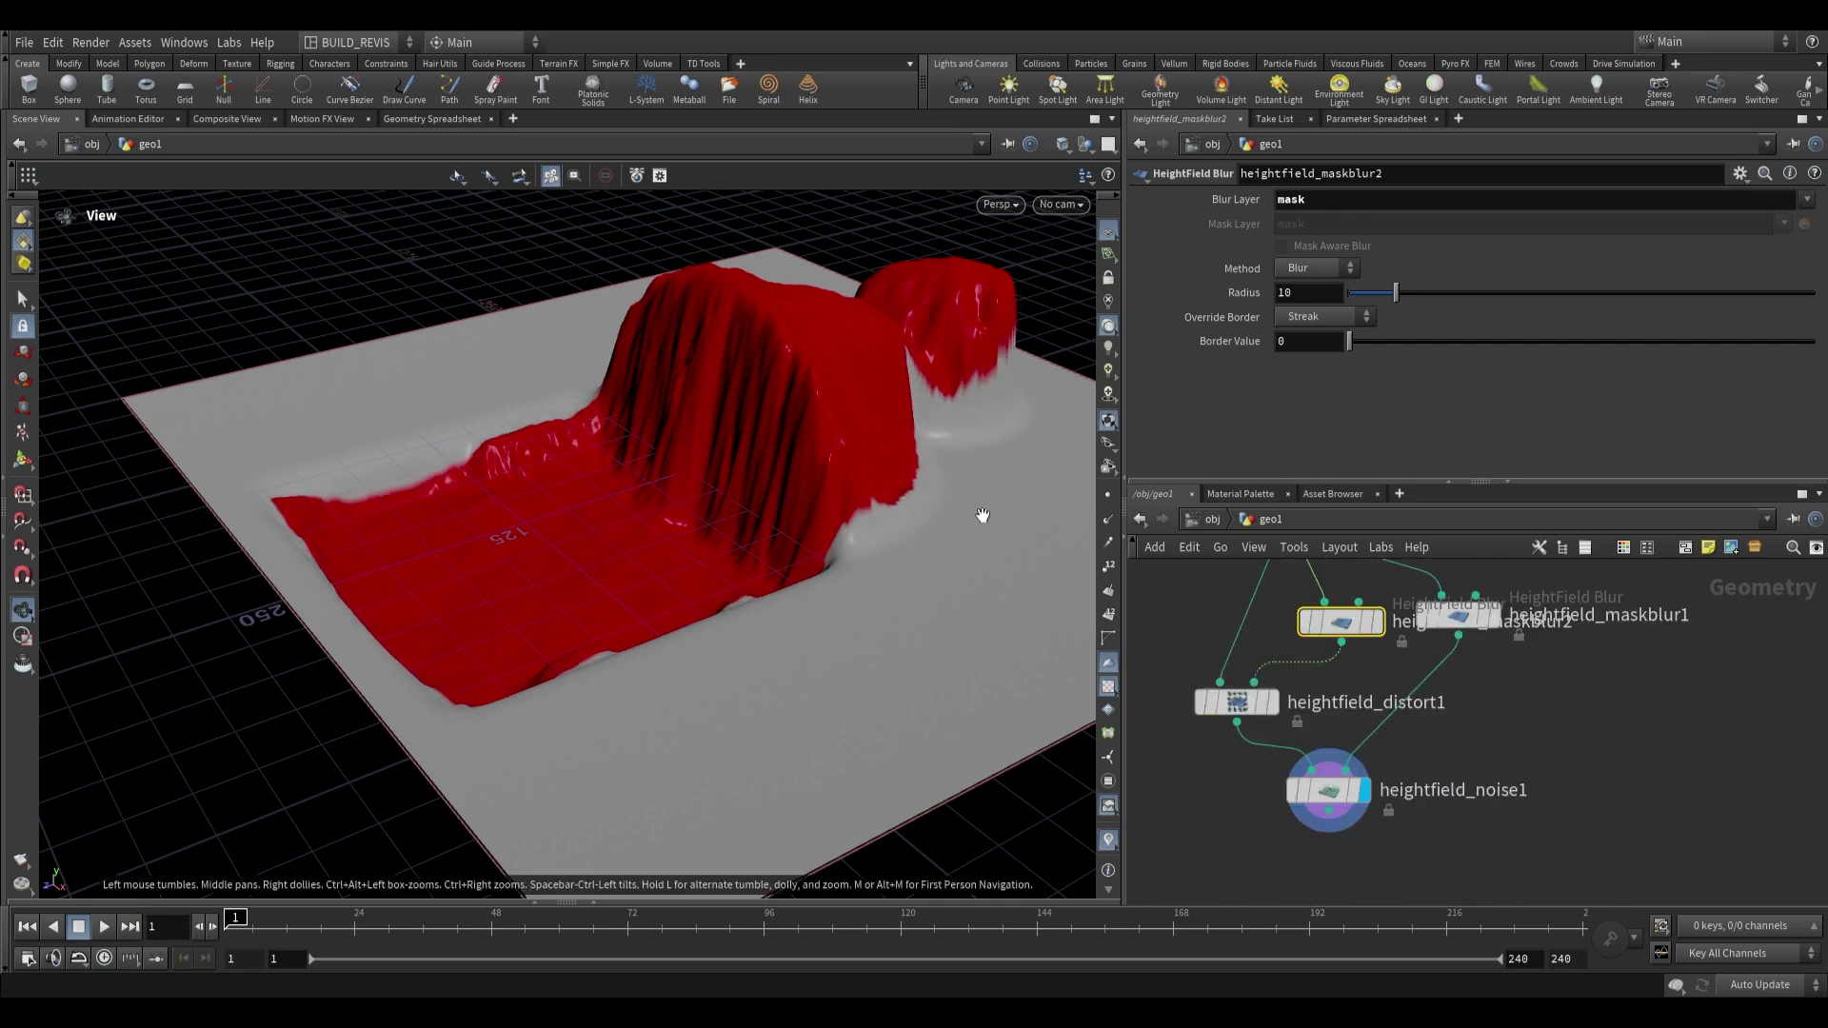
pyautogui.moveTo(983, 515); pyautogui.dragTo(1188, 623)
pyautogui.moveTo(1189, 622); pyautogui.dragTo(1234, 691, button='middle')
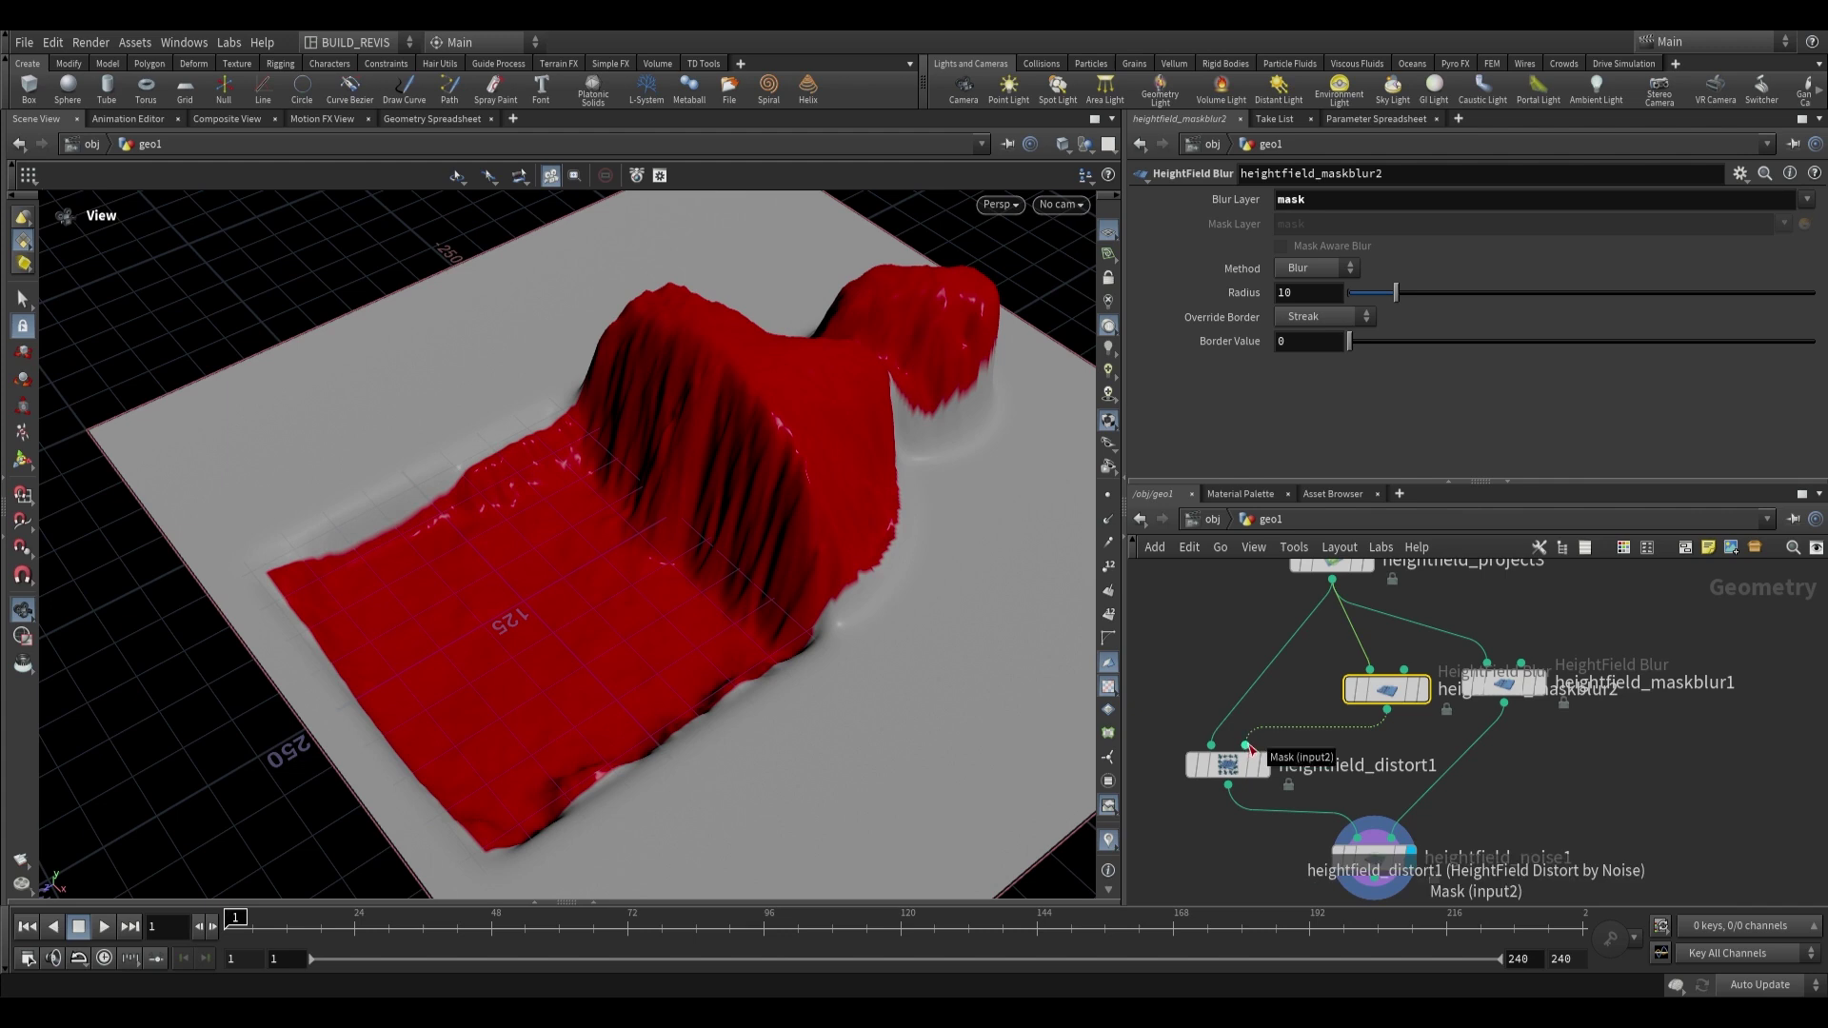
pyautogui.moveTo(1390, 691); pyautogui.dragTo(1344, 689)
pyautogui.moveTo(1517, 685); pyautogui.dragTo(1578, 688)
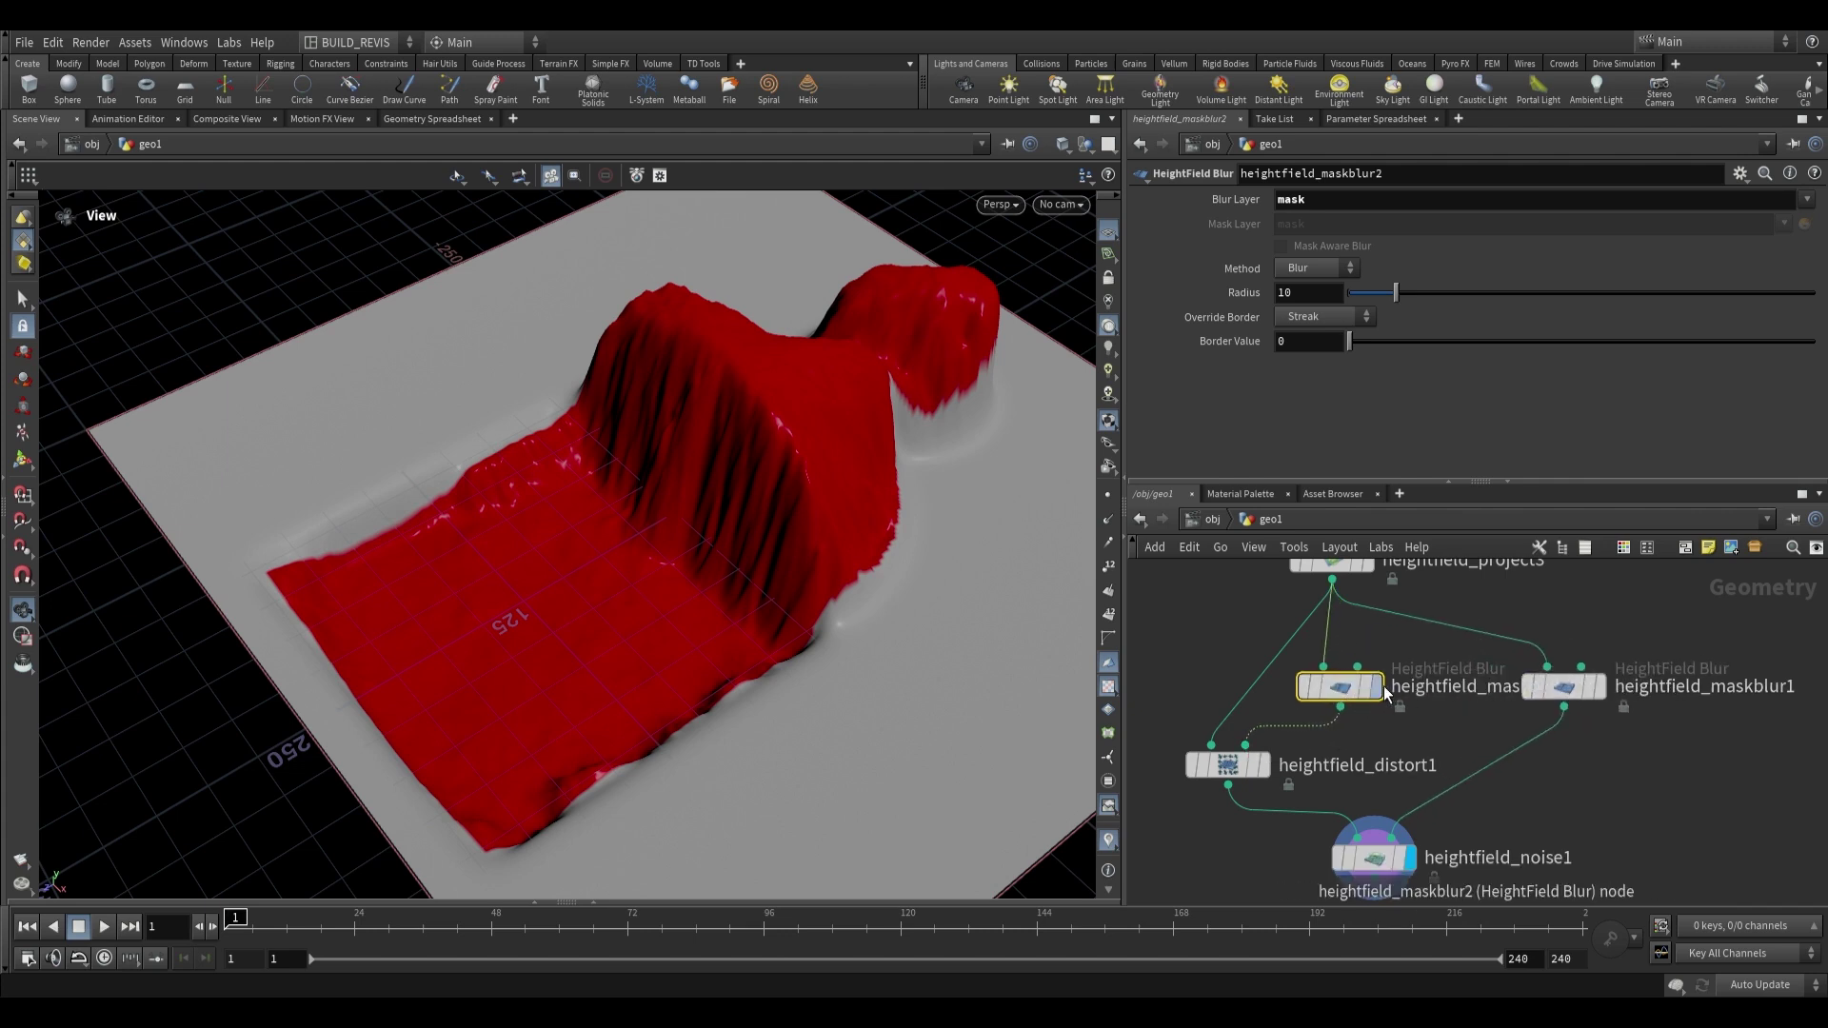
# Step: Preview the blurred masks of both mask blur nodes and return the display to heightfield_noise1
pyautogui.click(1381, 687)
pyautogui.click(1601, 686)
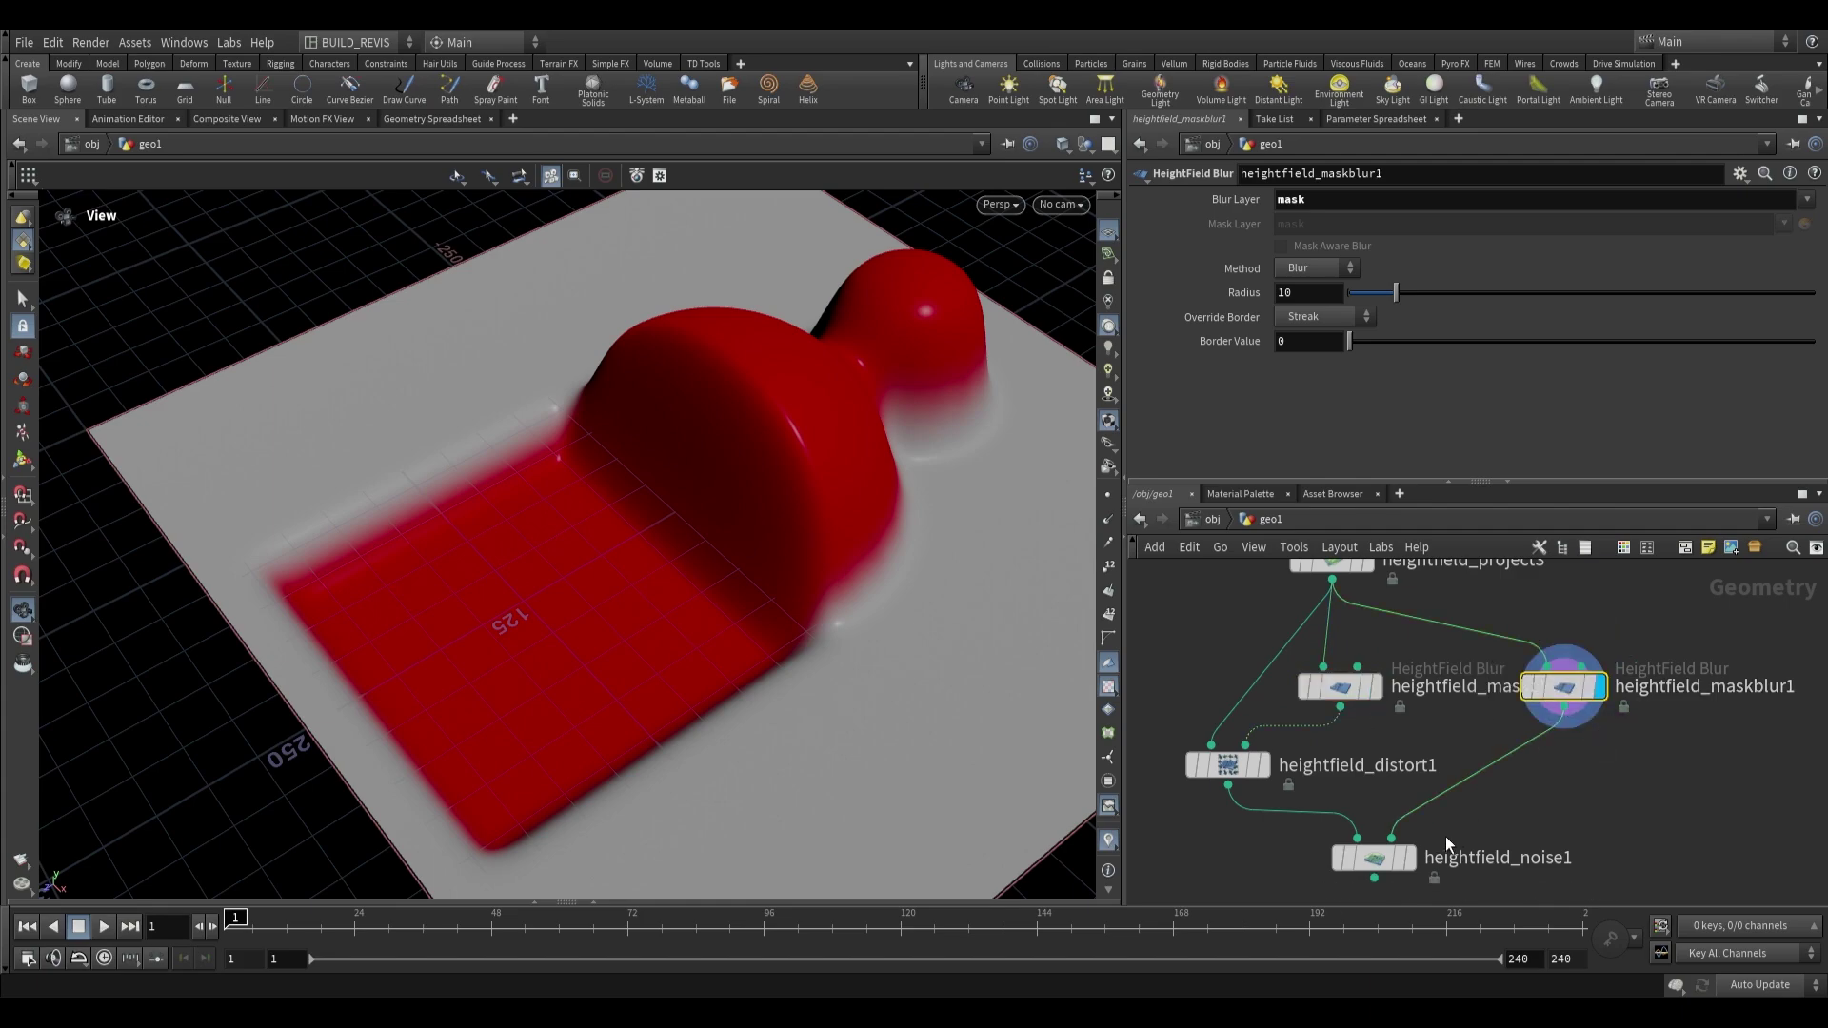
pyautogui.click(1408, 858)
# Step: Add a HeightField Mask Clear node after heightfield_noise1 and display the unmasked terrain
pyautogui.click(1382, 860)
pyautogui.press('Tab')
pyautogui.write('clear')
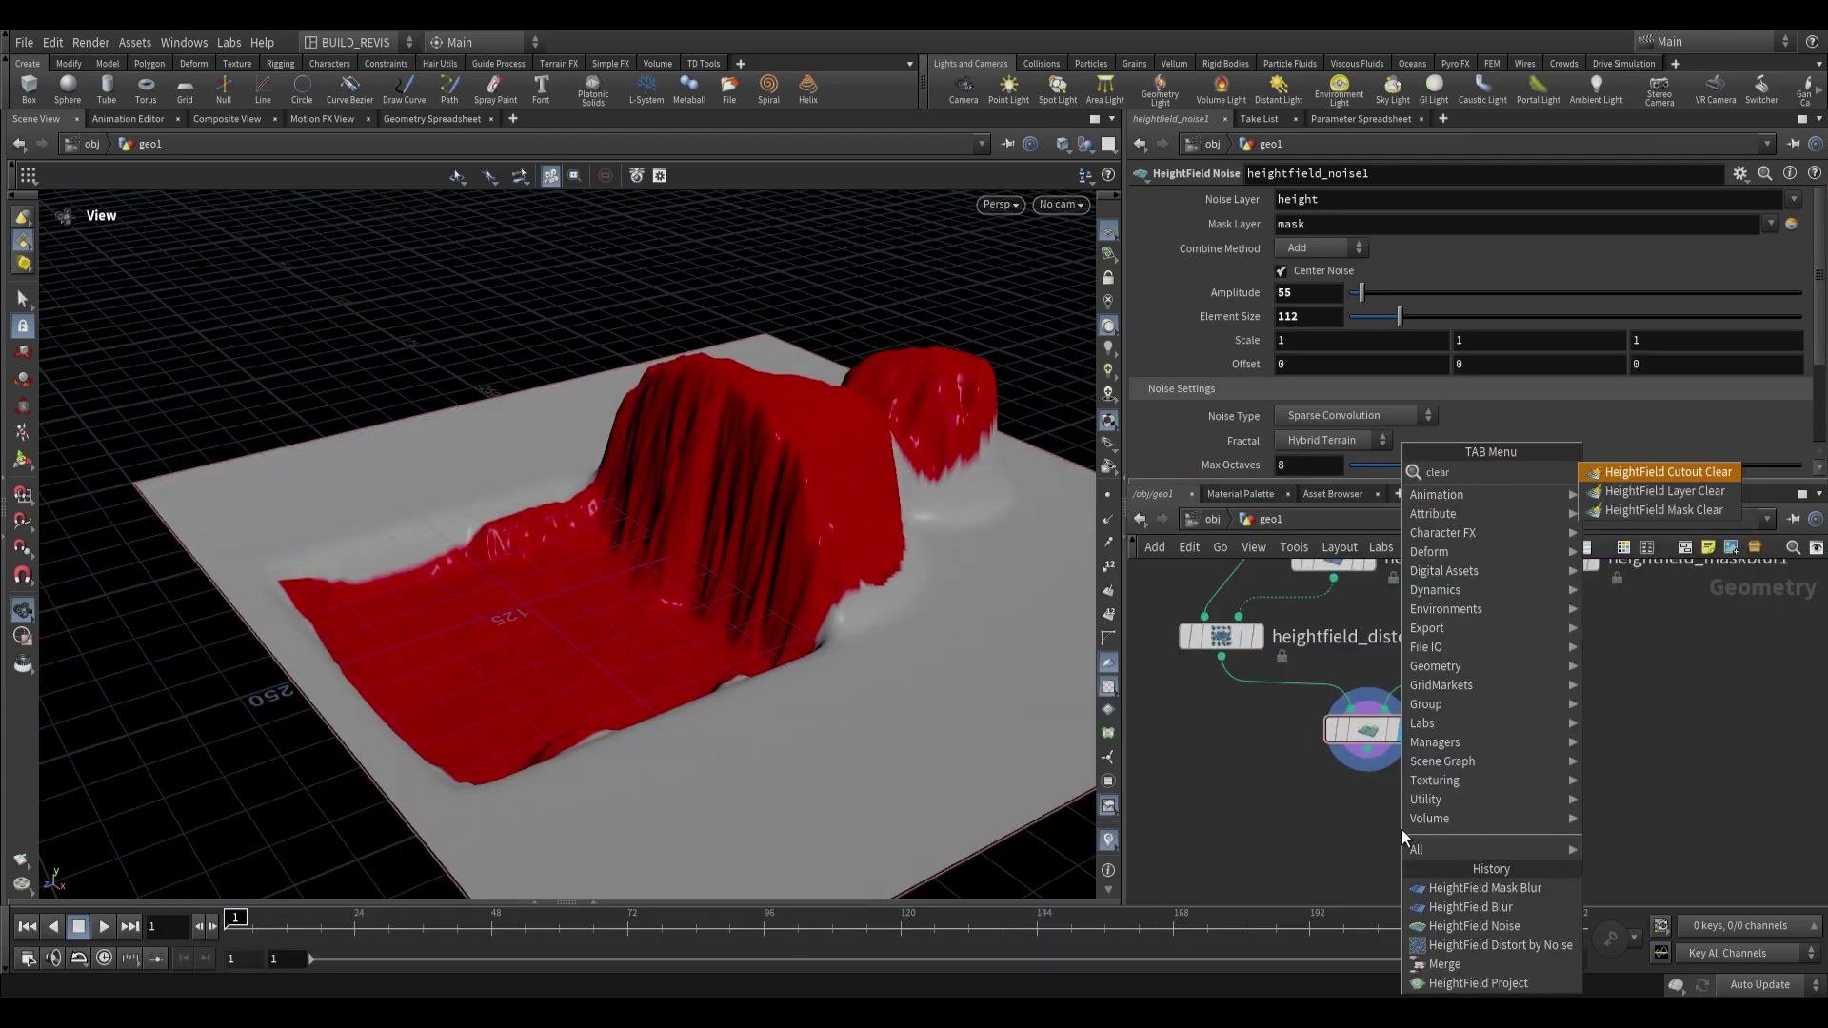
pyautogui.write(' mask')
pyautogui.press('Return')
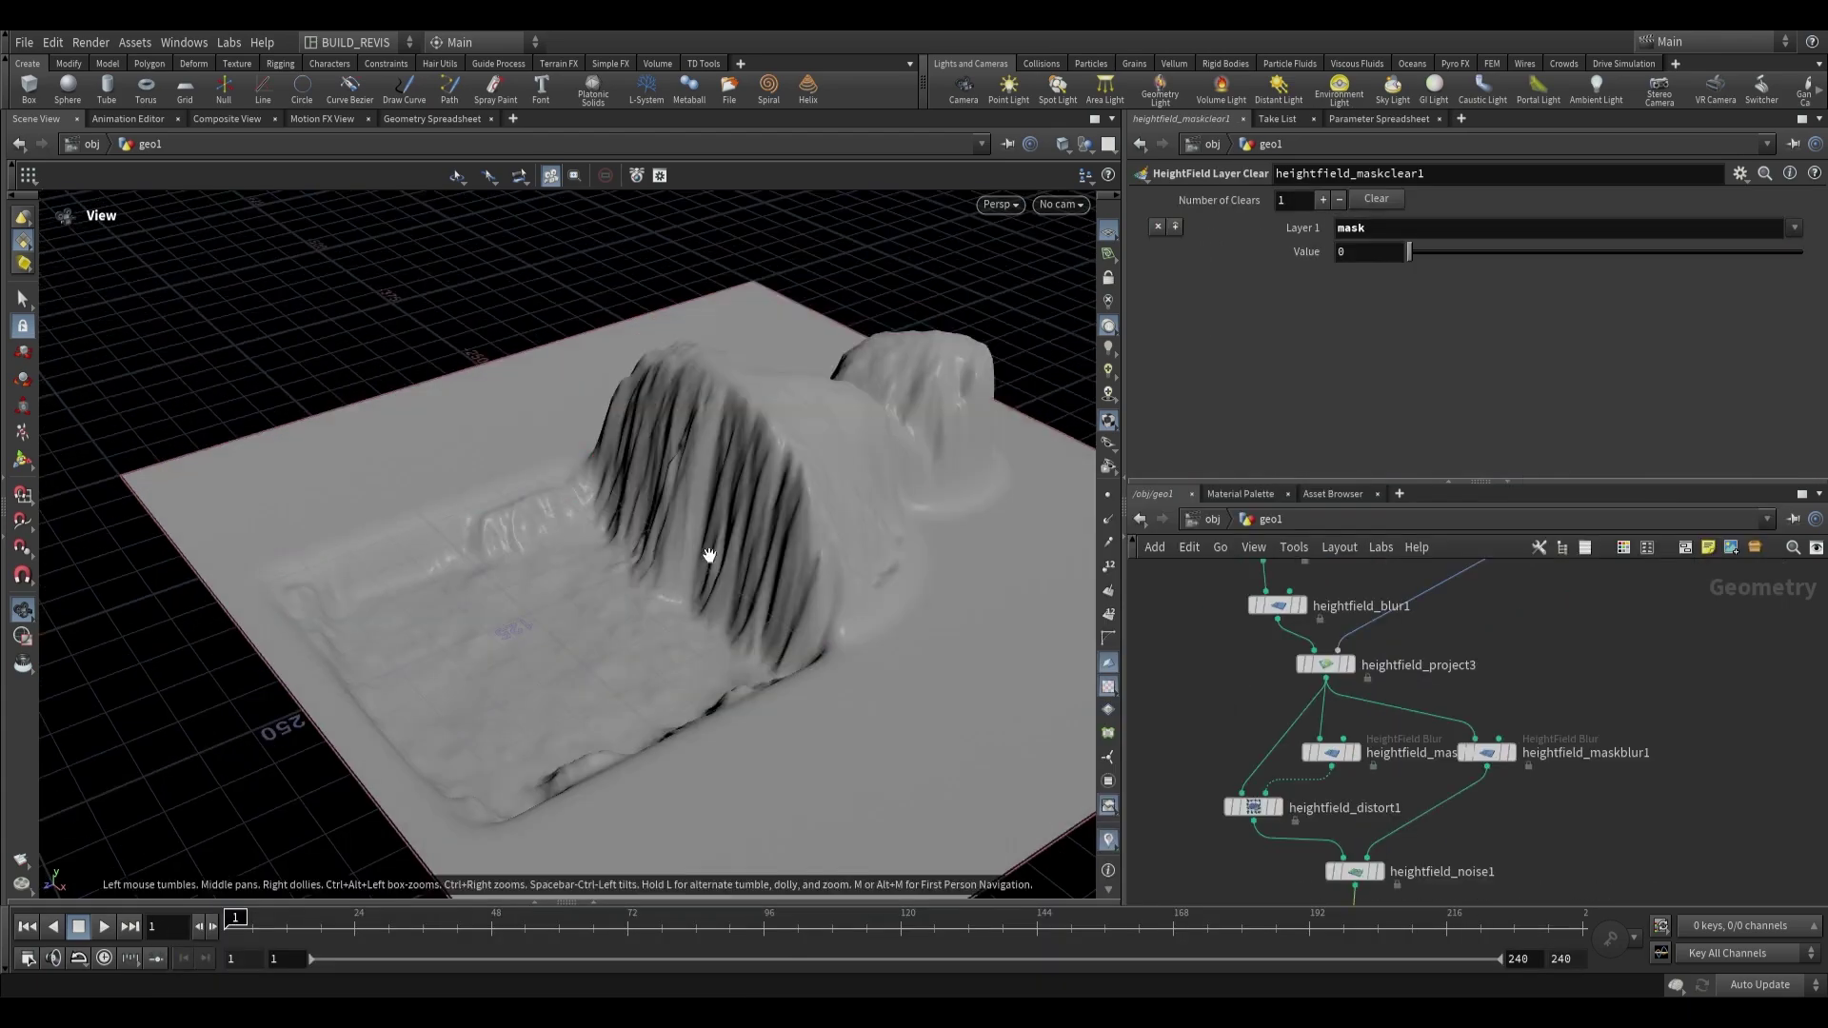
pyautogui.moveTo(706, 555); pyautogui.dragTo(672, 529)
# Step: Move sphere1 to about -94.03 in X and shift sphere2 along its X axis, away from sphere1
pyautogui.moveTo(1500, 673); pyautogui.dragTo(1392, 705, button='middle')
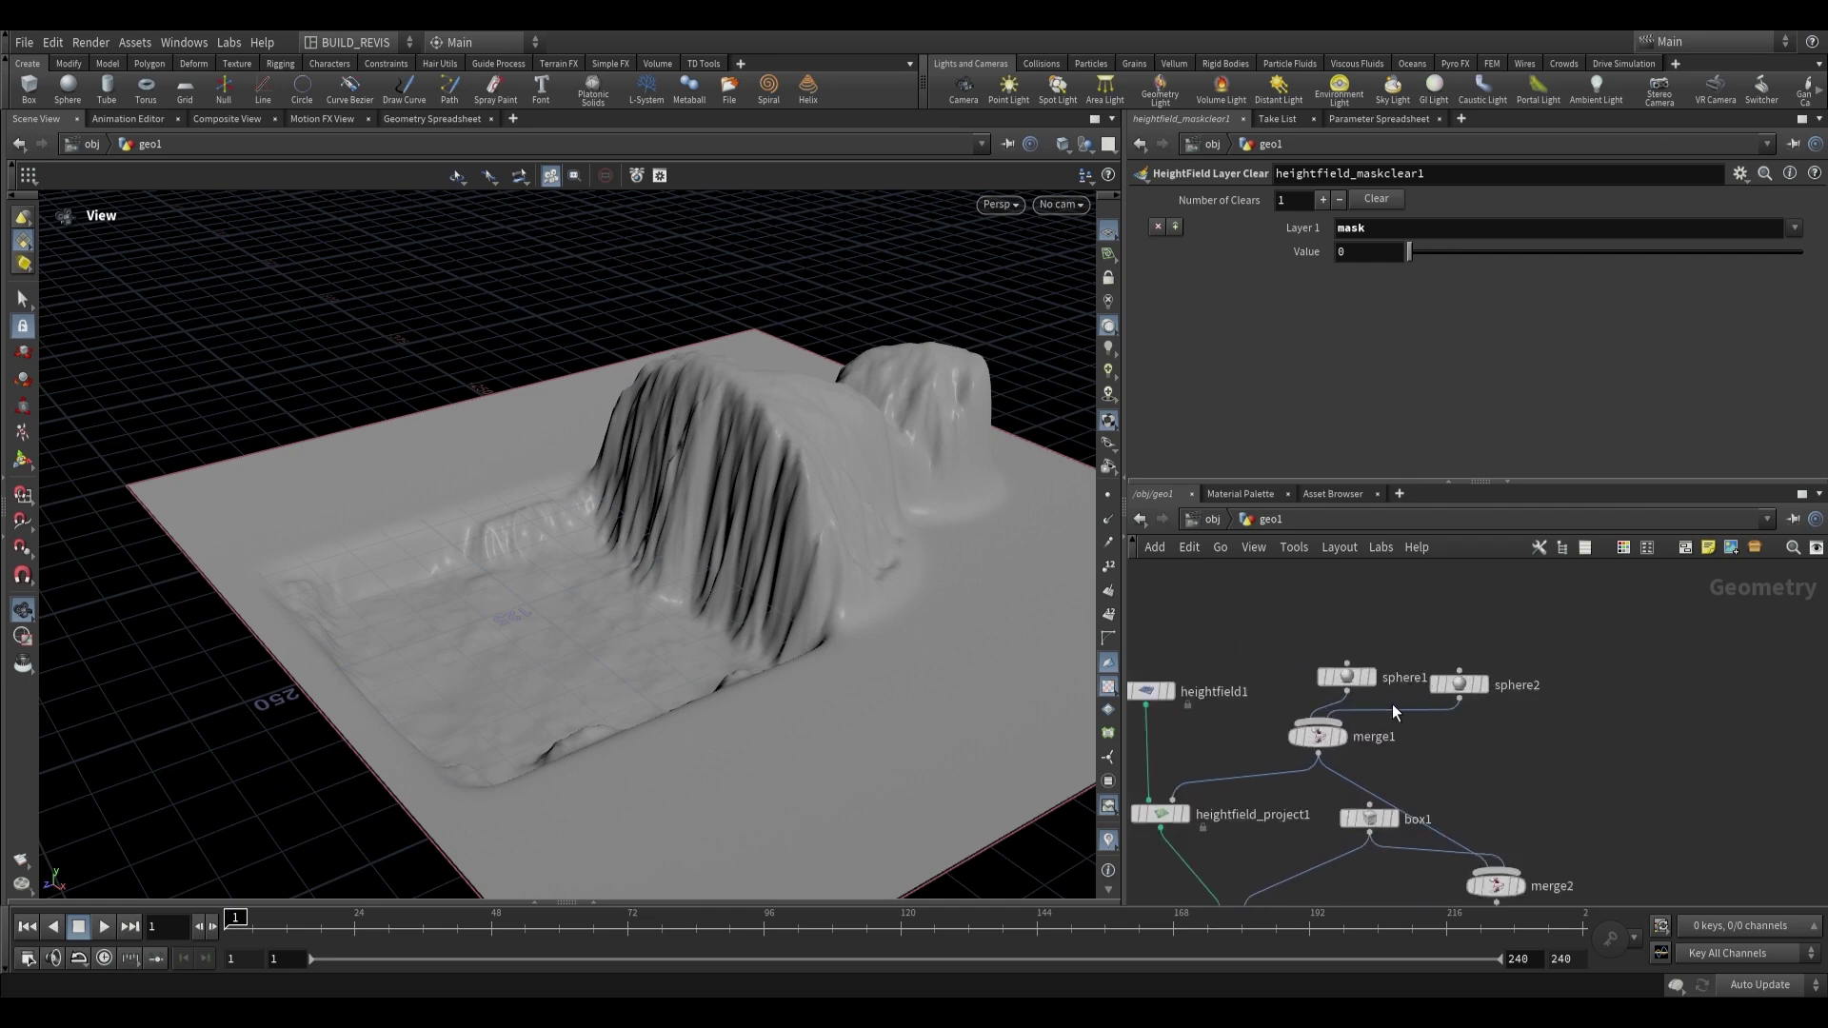
pyautogui.scroll(1, 1392, 705)
pyautogui.click(1338, 671)
pyautogui.press('Return')
pyautogui.moveTo(802, 602); pyautogui.dragTo(698, 539)
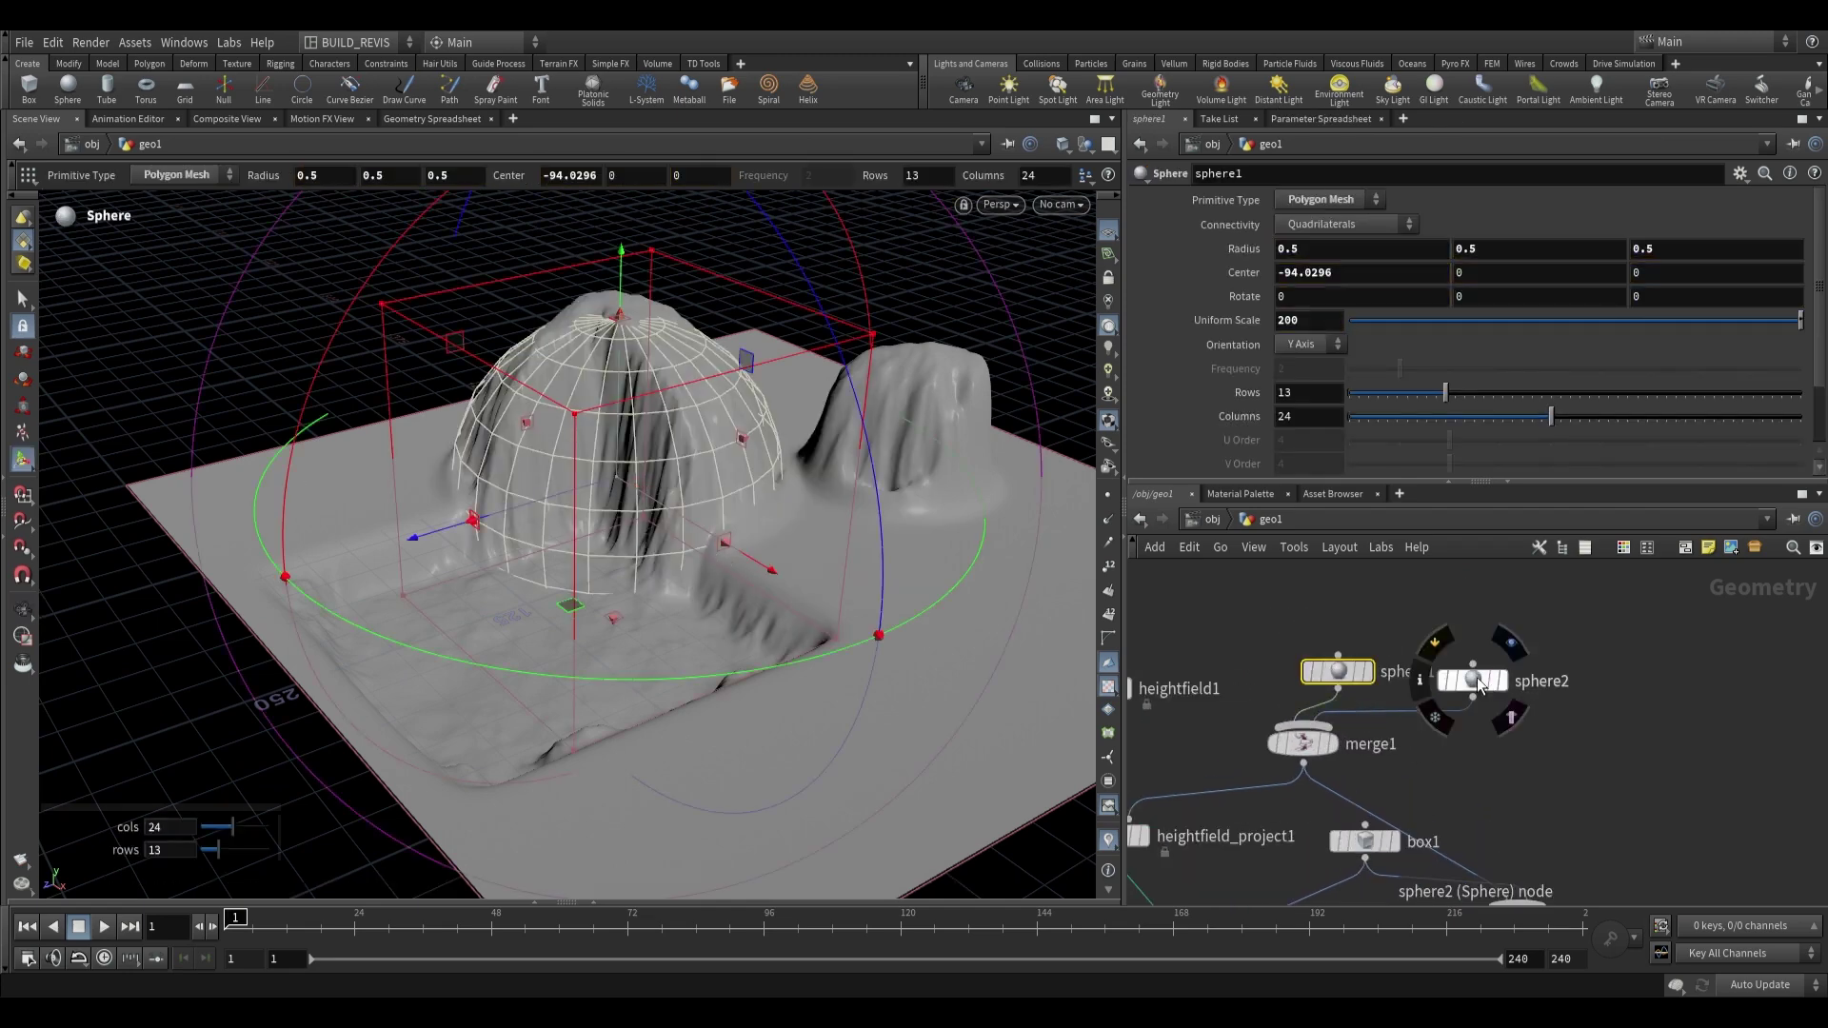
pyautogui.click(1474, 681)
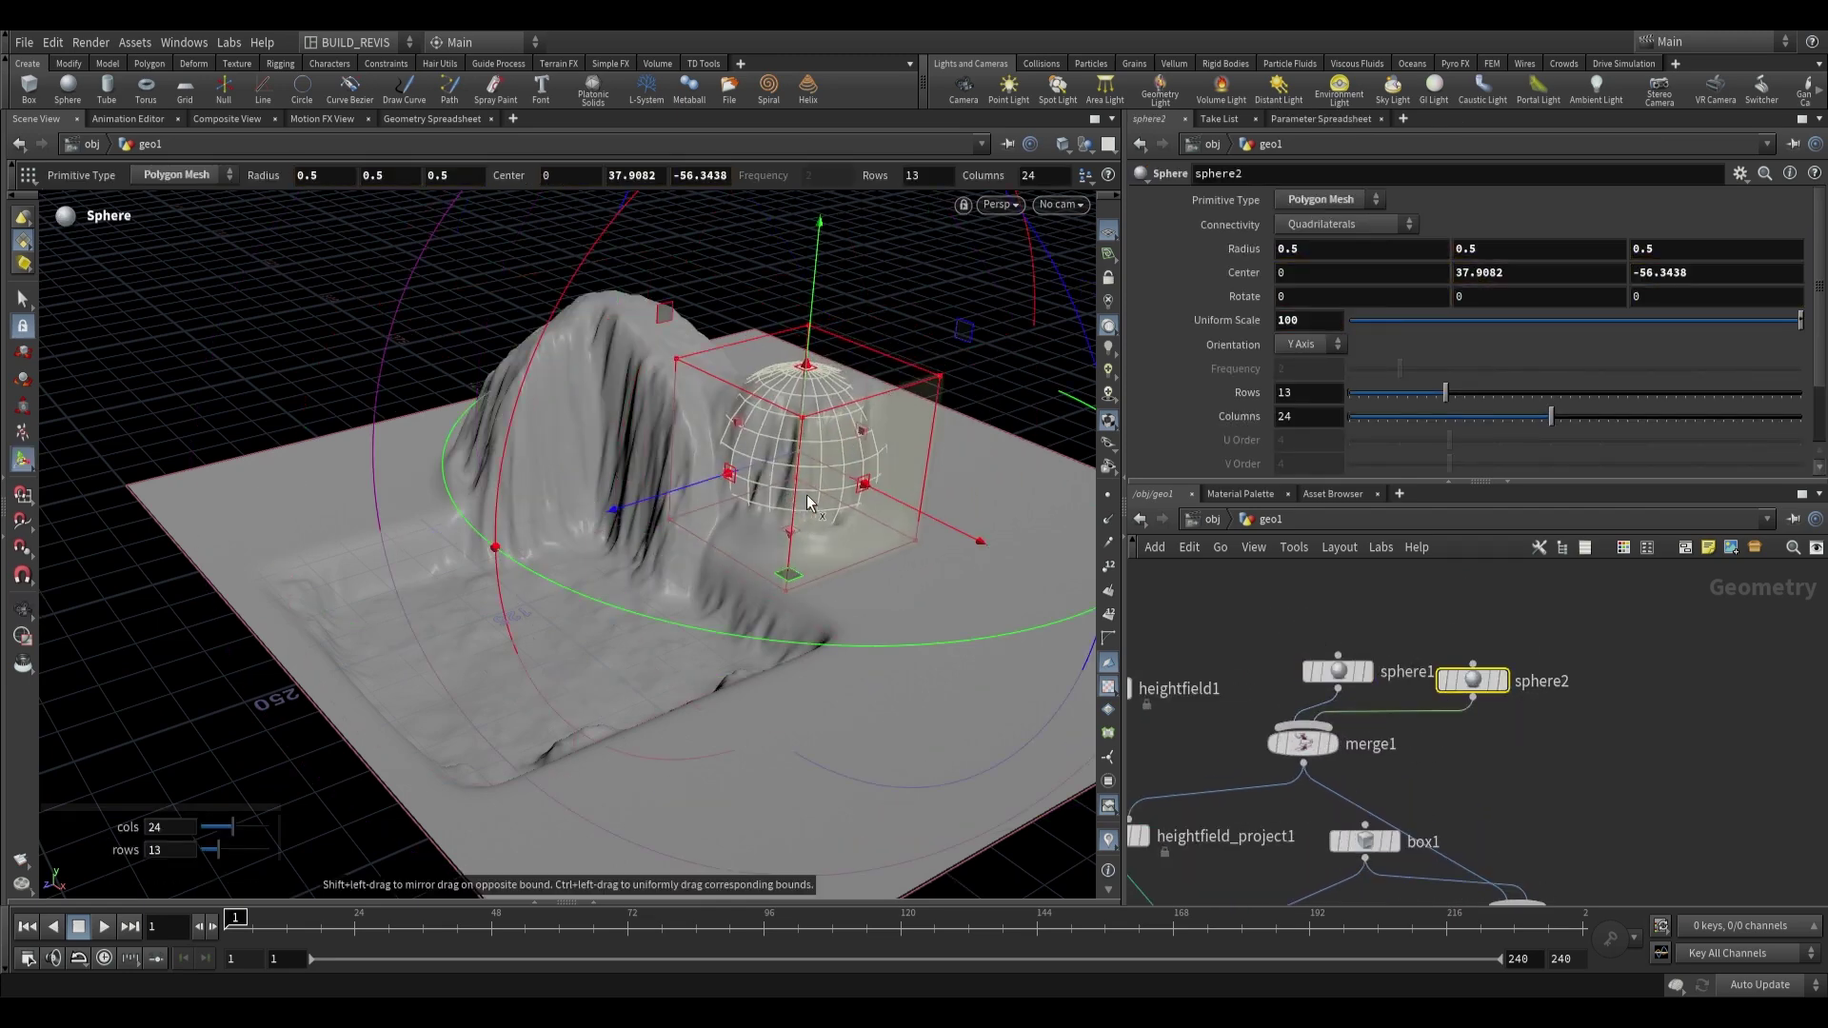
pyautogui.moveTo(925, 524); pyautogui.dragTo(979, 577)
# Step: Reshape box1 into a long channel about 0.377 by 0.375 by 2.755, centered at about -67.78 in X and 20.09 in Z
pyautogui.moveTo(686, 548); pyautogui.dragTo(685, 549)
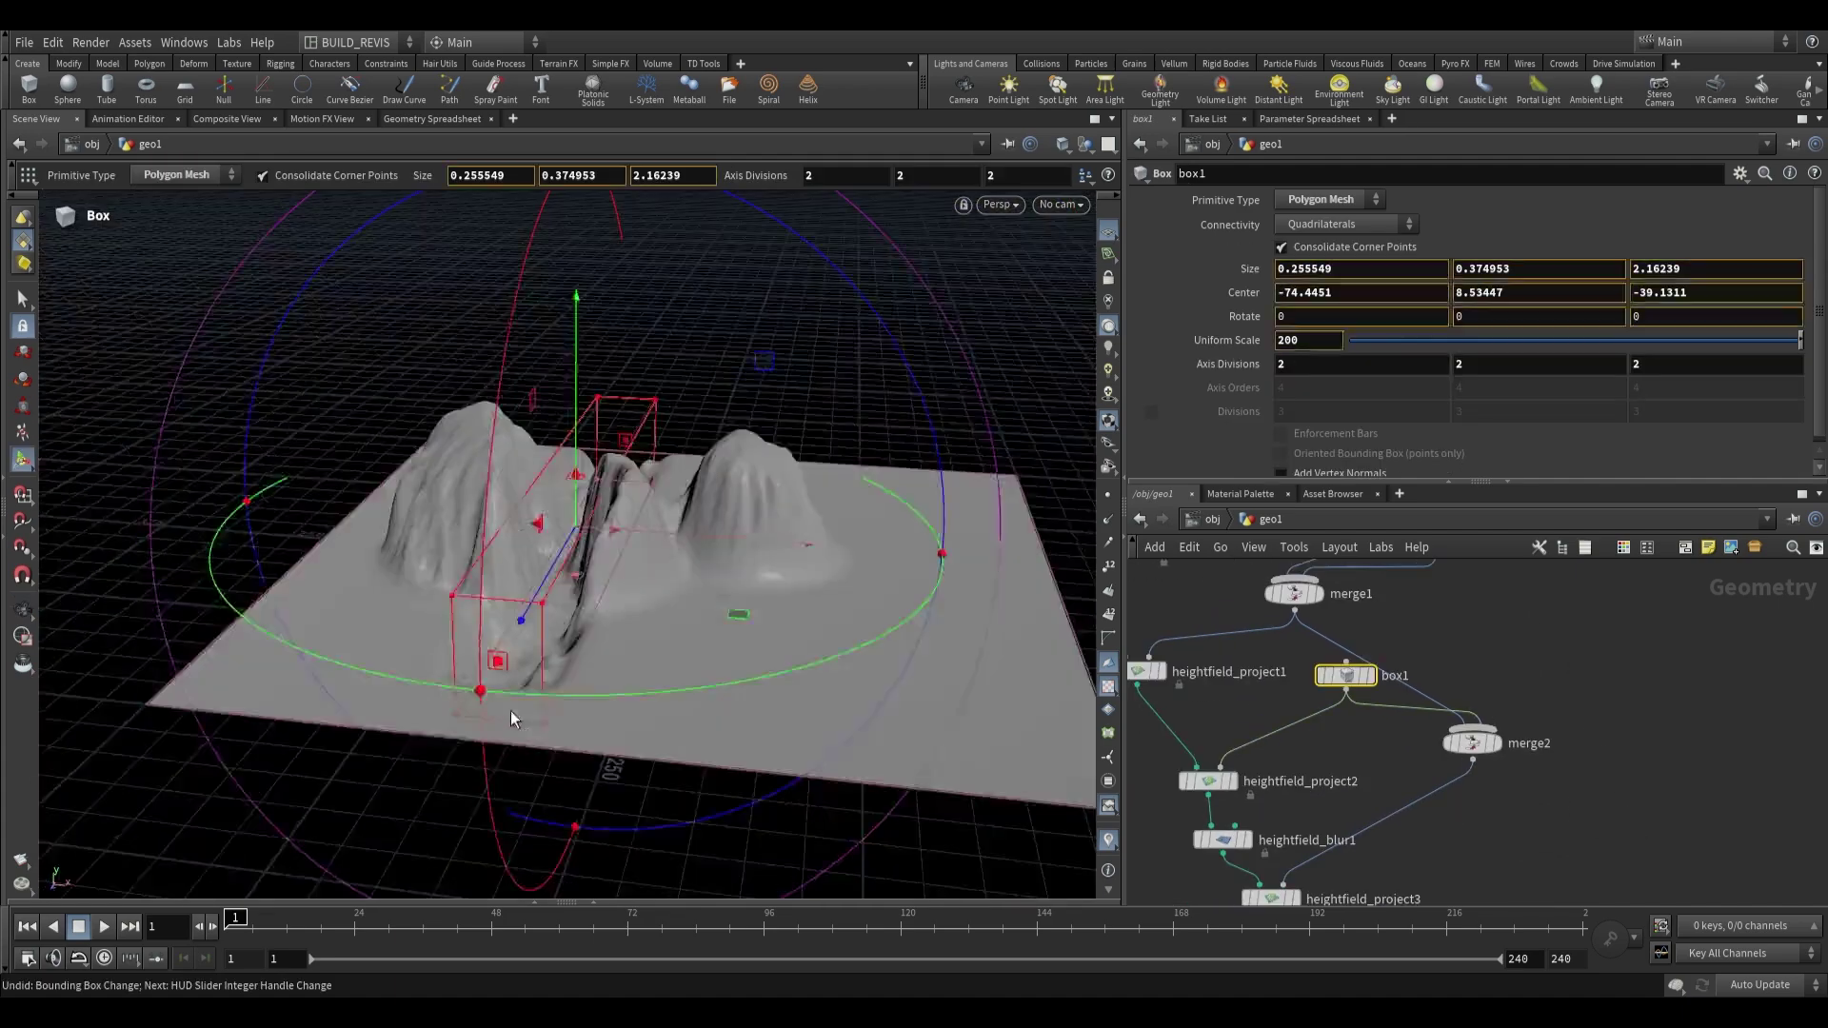
pyautogui.moveTo(510, 710); pyautogui.dragTo(382, 677)
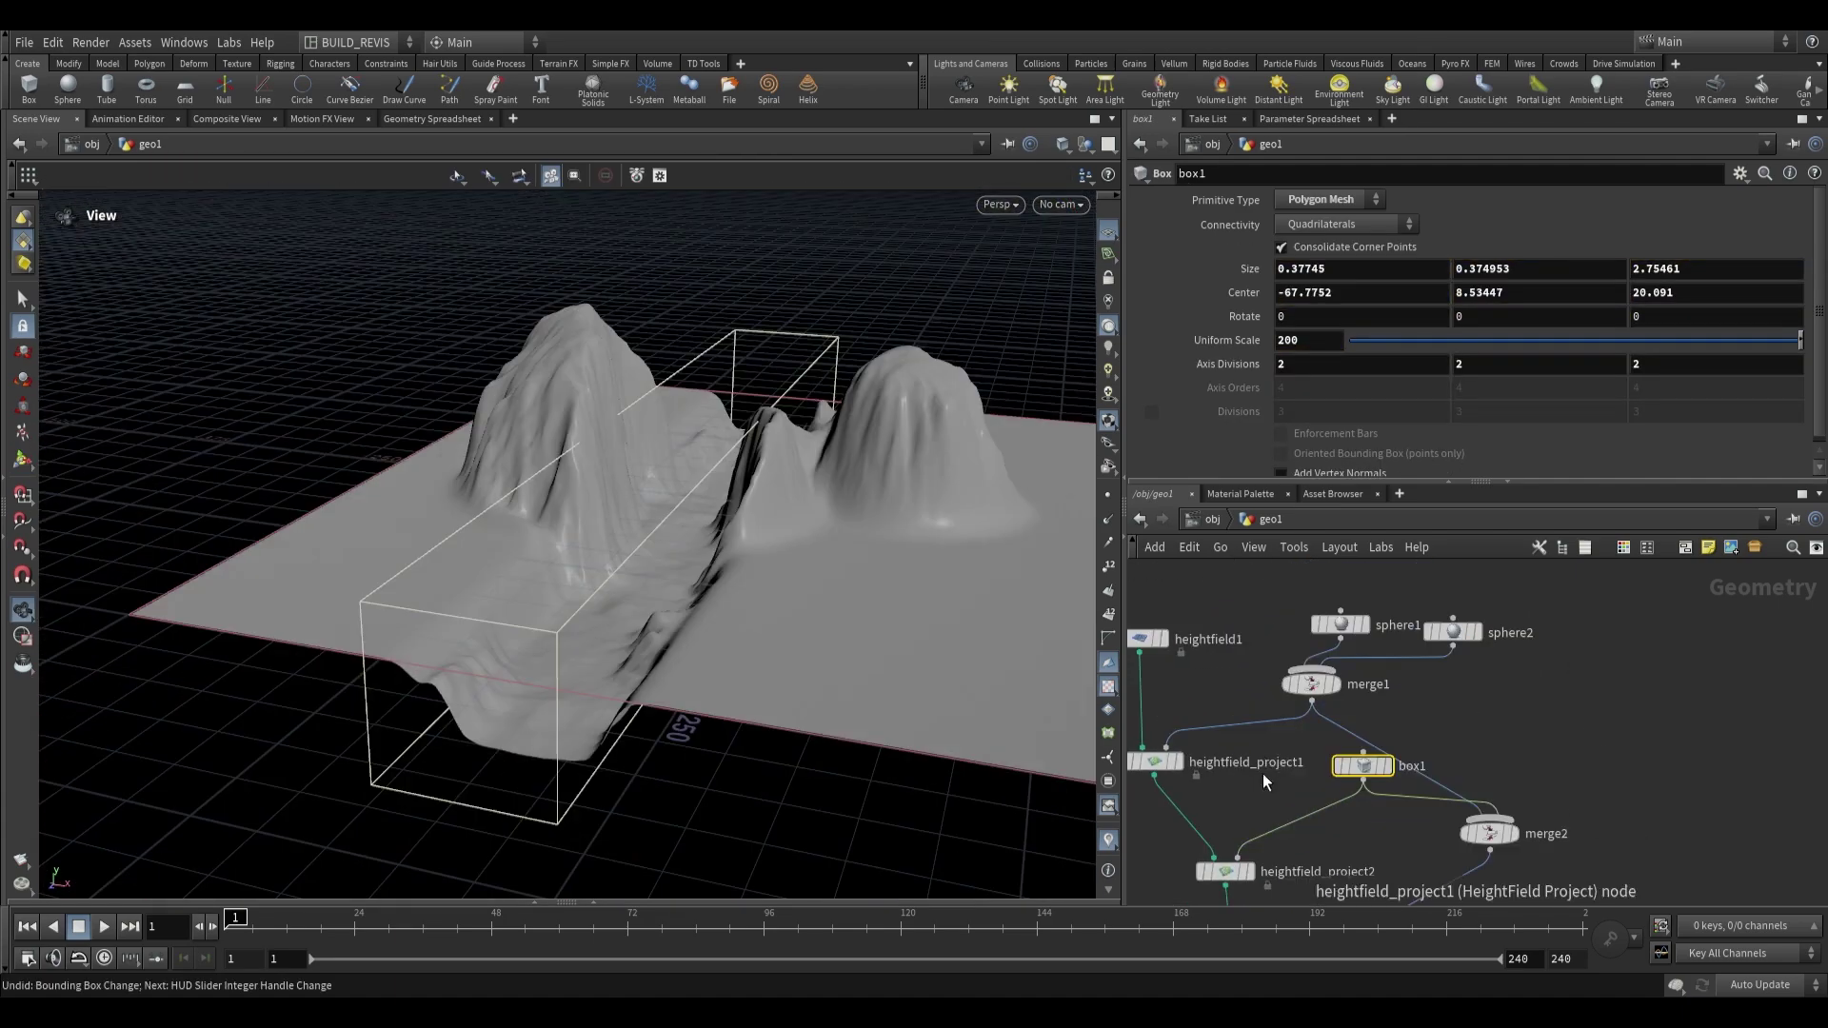
# Step: Examine heightfield_project1's settings and the layout of the connected node network
pyautogui.scroll(3, 1263, 773)
pyautogui.click(1229, 674)
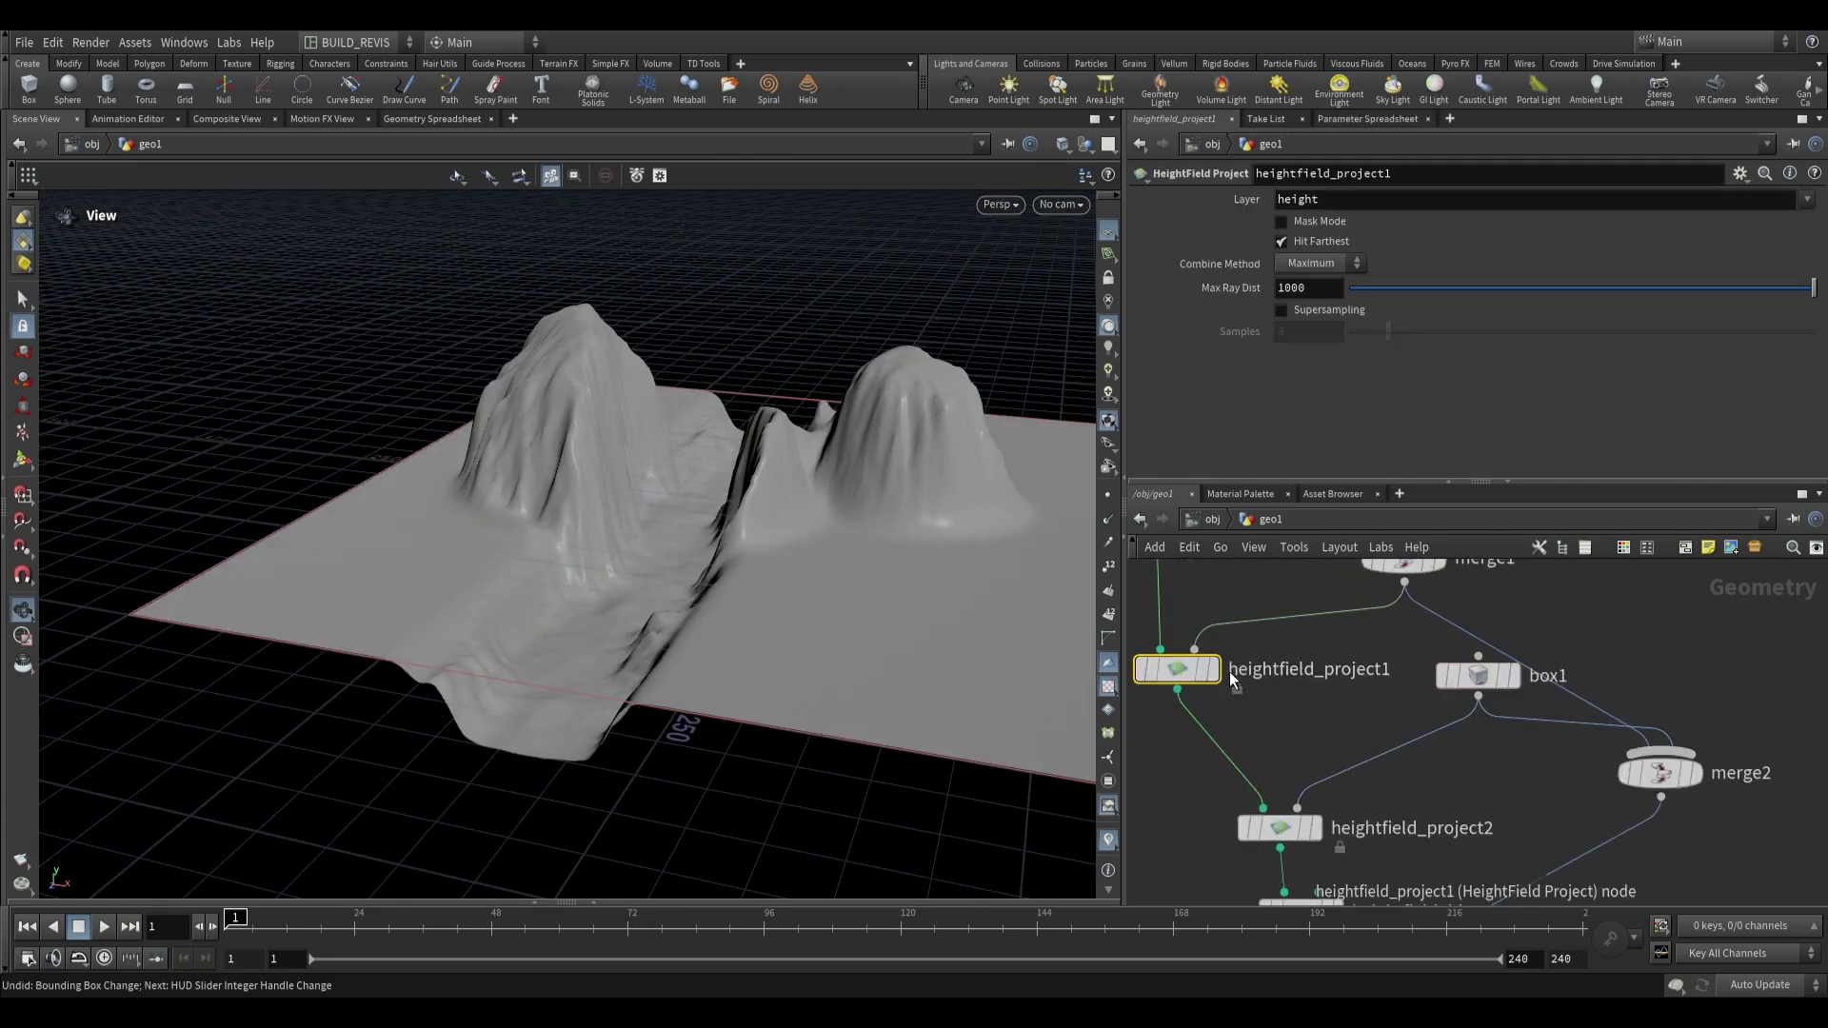
pyautogui.moveTo(666, 600); pyautogui.dragTo(571, 621)
pyautogui.scroll(-3, 1385, 759)
pyautogui.moveTo(1344, 729); pyautogui.dragTo(1379, 704, button='middle')
pyautogui.scroll(-1, 1415, 746)
pyautogui.scroll(3, 1404, 748)
pyautogui.scroll(-3, 1399, 745)
pyautogui.moveTo(1498, 768)
pyautogui.mouseDown(button='middle')
pyautogui.moveTo(1448, 615)
pyautogui.moveTo(1420, 673)
pyautogui.moveTo(1467, 777)
pyautogui.mouseUp(button='middle')
pyautogui.scroll(3, 1405, 661)
pyautogui.scroll(-1, 1392, 701)
pyautogui.scroll(-1, 1462, 770)
pyautogui.moveTo(1409, 707); pyautogui.dragTo(1331, 726, button='middle')
pyautogui.scroll(1, 1338, 657)
# Step: Preview the terrain stage by stage from heightfield_project1 through heightfield_project2 and heightfield_blur1 to the heightfield_project3 mask
pyautogui.click(1301, 691)
pyautogui.click(1380, 807)
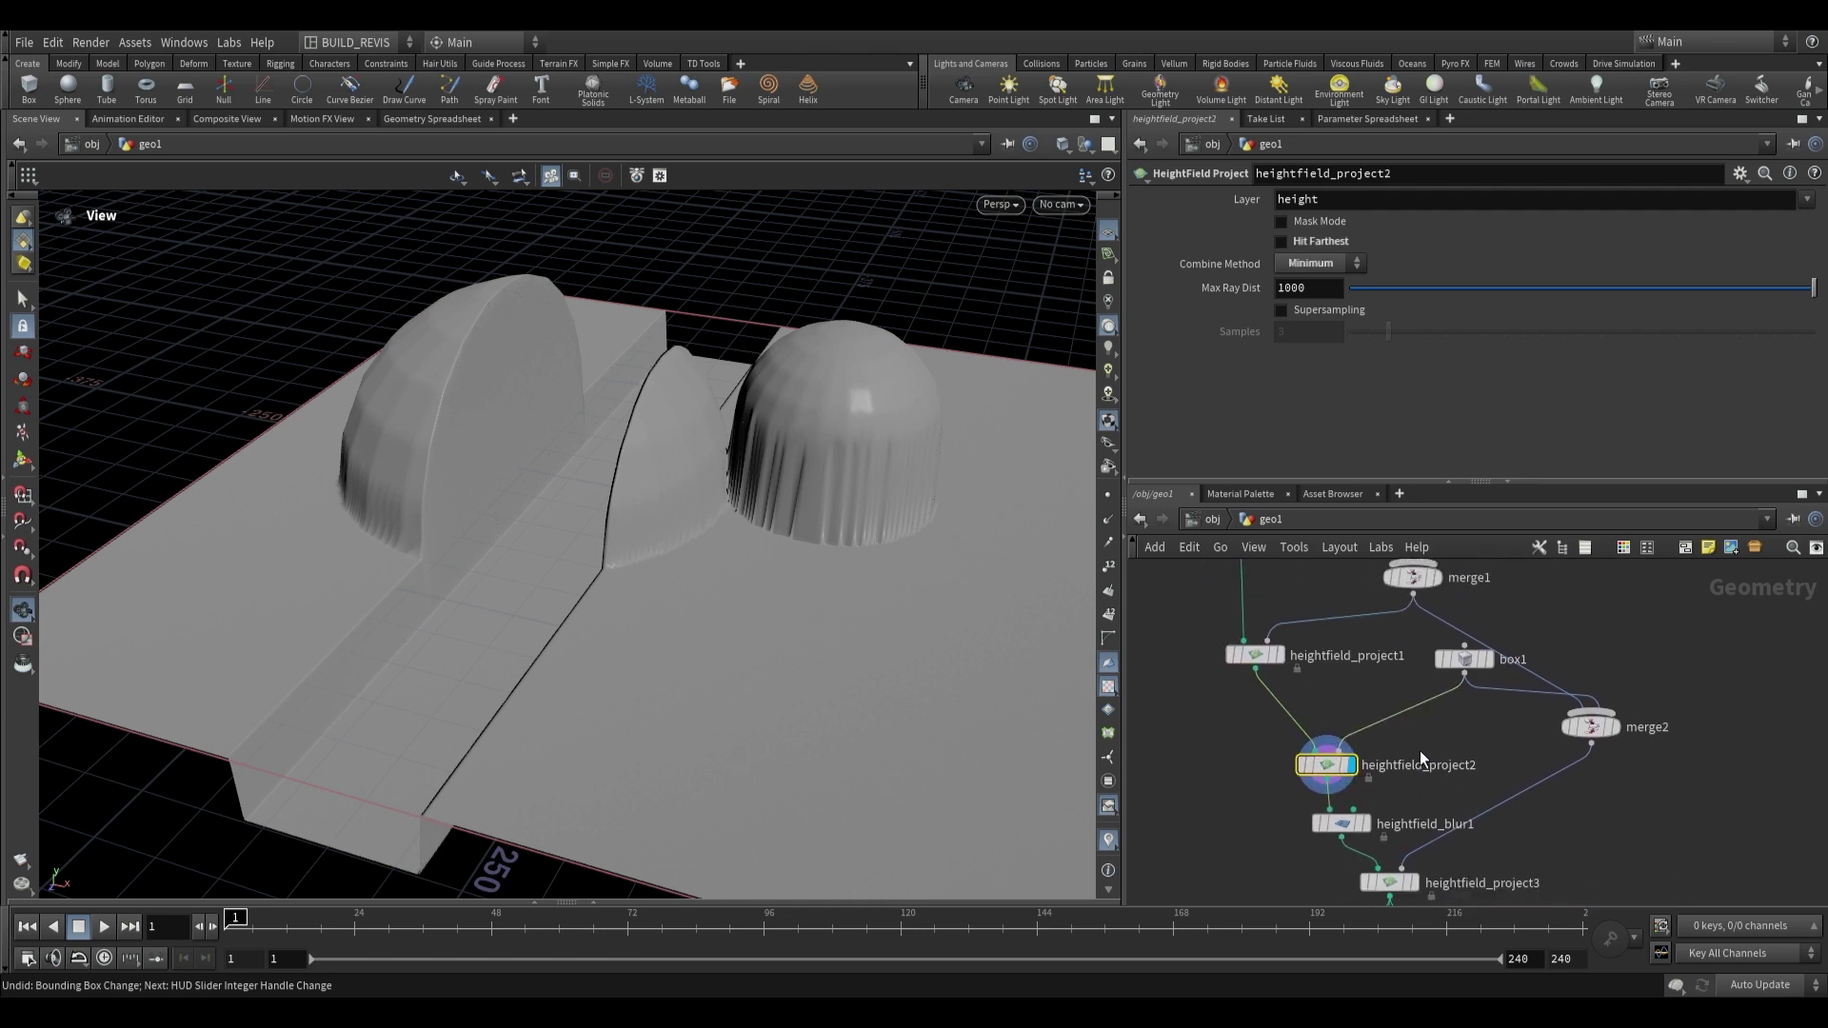
pyautogui.moveTo(1415, 790); pyautogui.dragTo(1334, 746, button='middle')
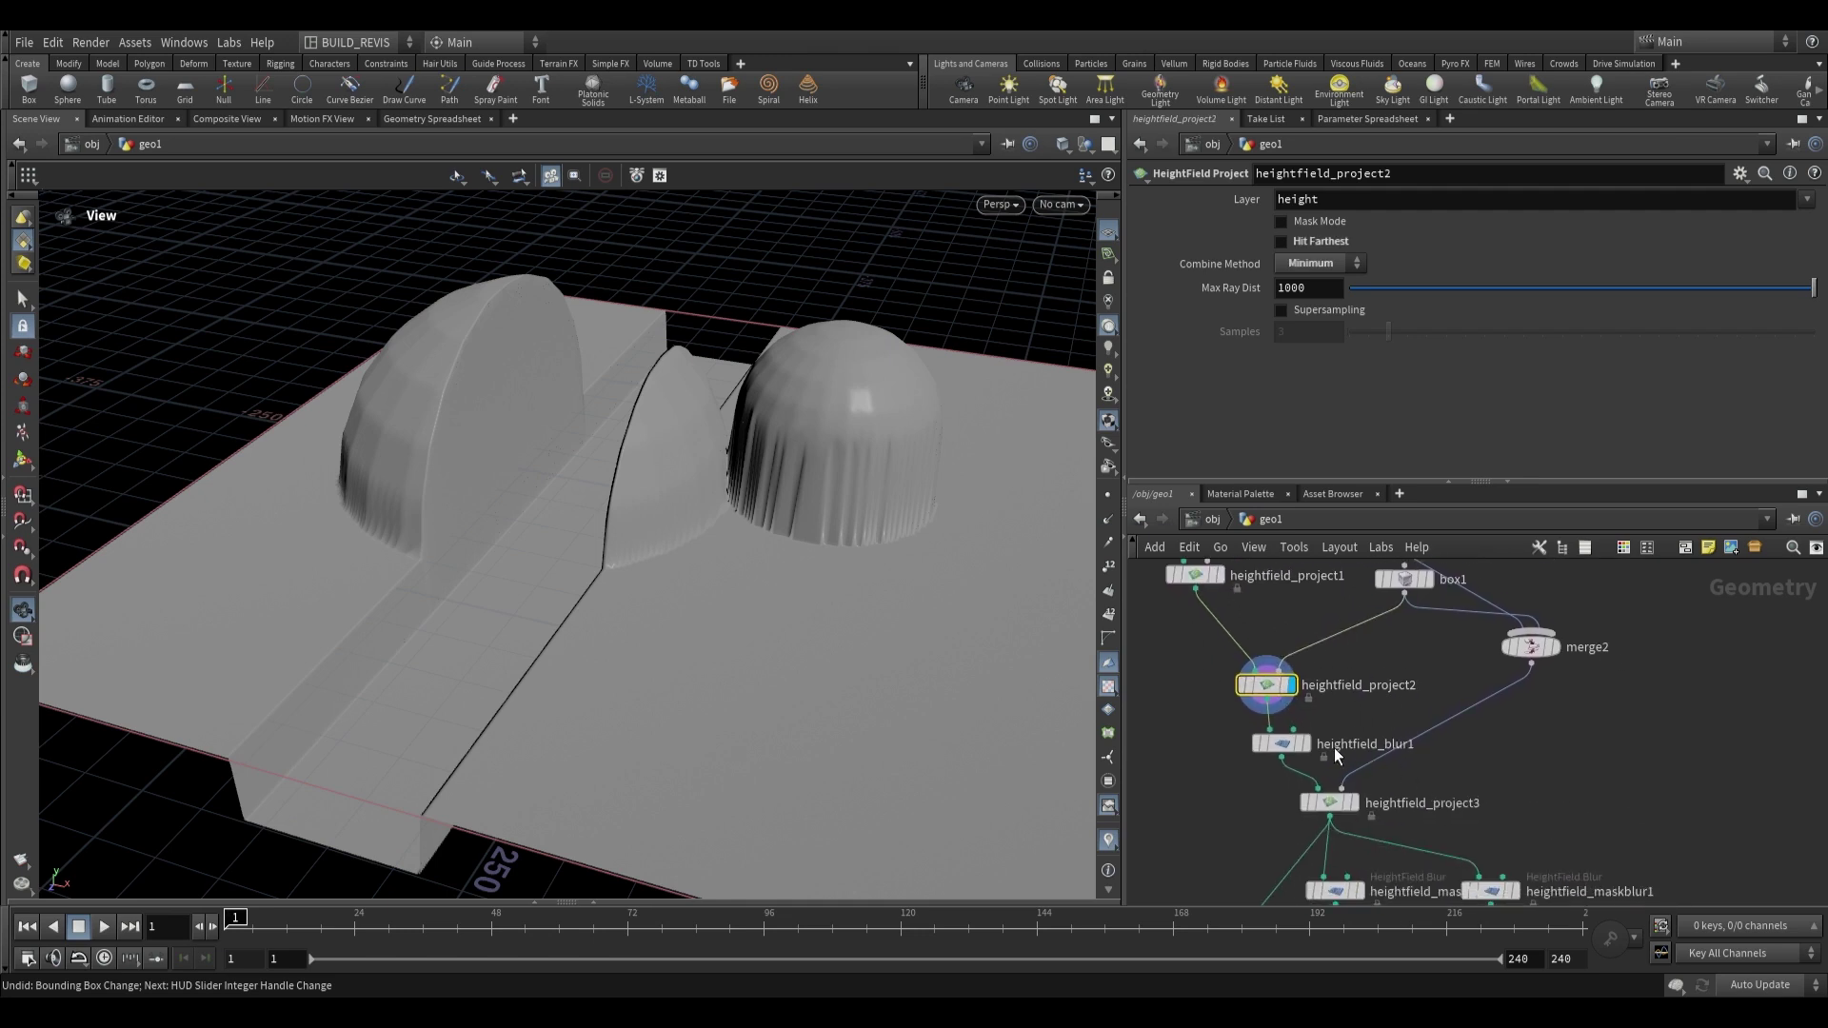
pyautogui.click(1303, 743)
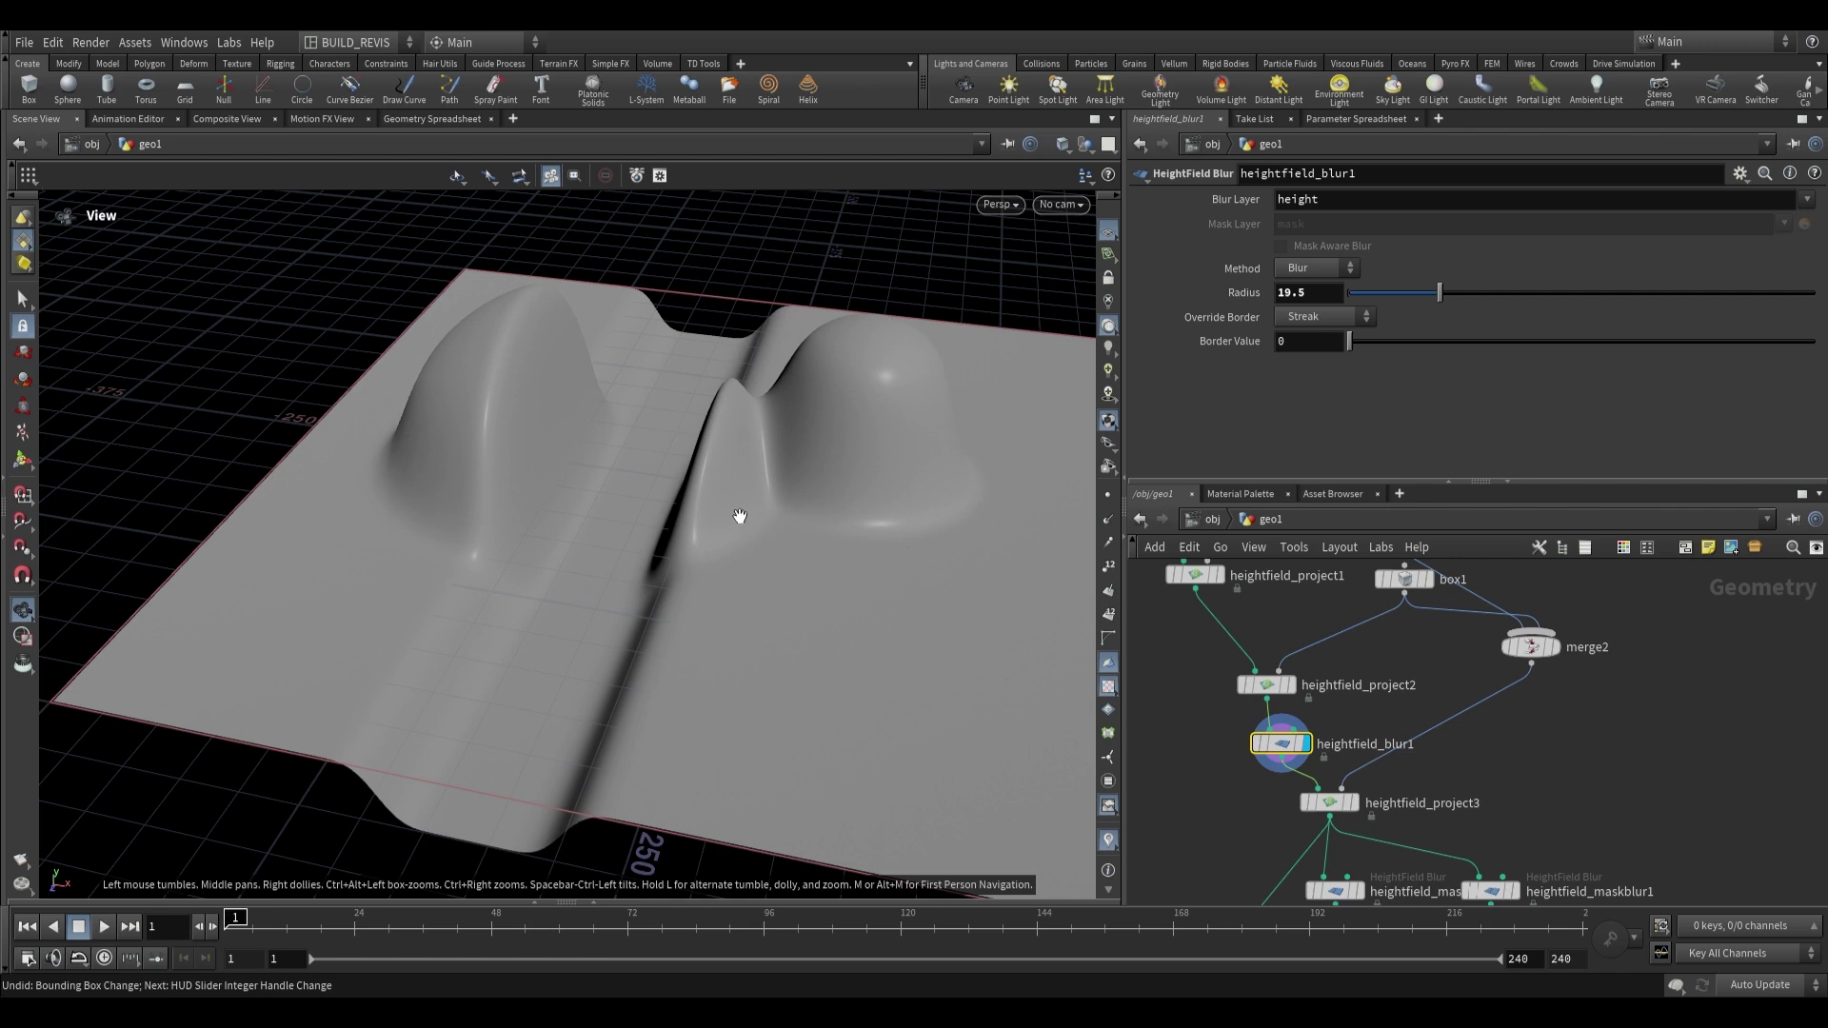
pyautogui.moveTo(1401, 743); pyautogui.dragTo(1483, 735, button='middle')
pyautogui.scroll(2, 1372, 728)
pyautogui.click(1325, 761)
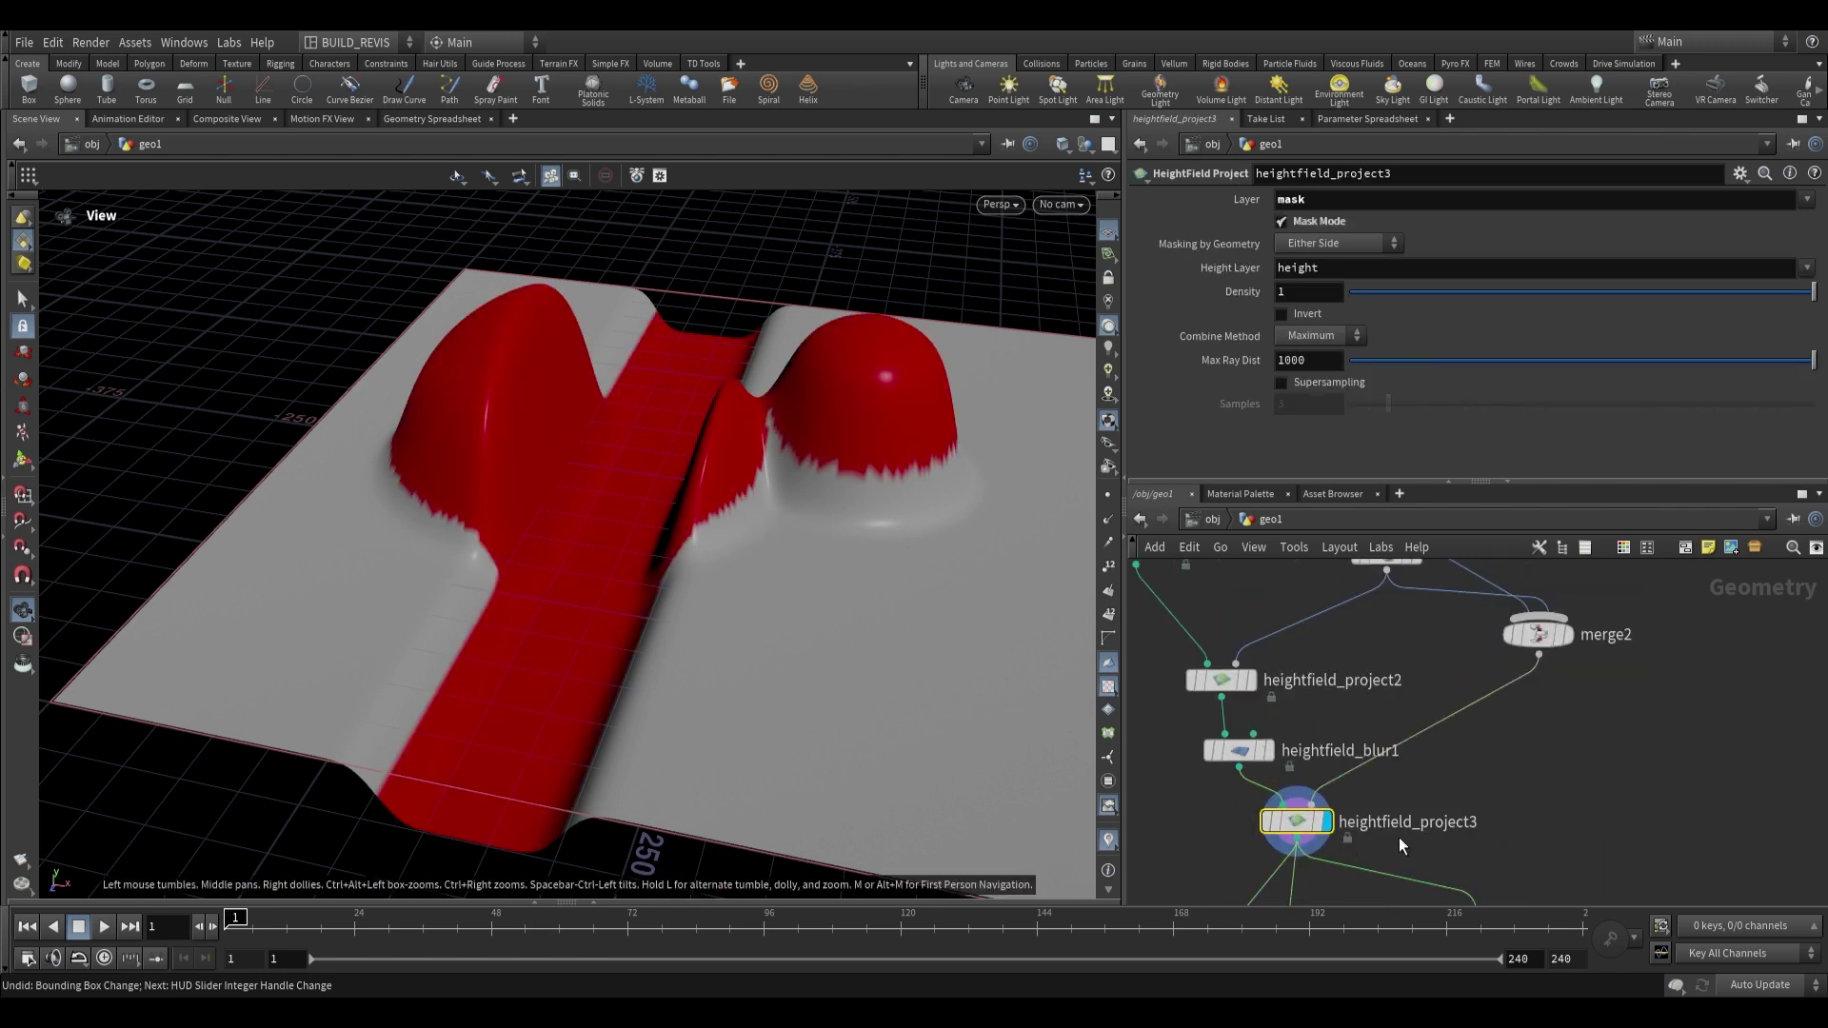
# Step: Preview the outputs of heightfield_maskblur2, heightfield_distort1 and heightfield_noise1, ending with the cleared-mask terrain of heightfield_maskclear1
pyautogui.moveTo(1423, 815); pyautogui.dragTo(1511, 604, button='middle')
pyautogui.click(1375, 713)
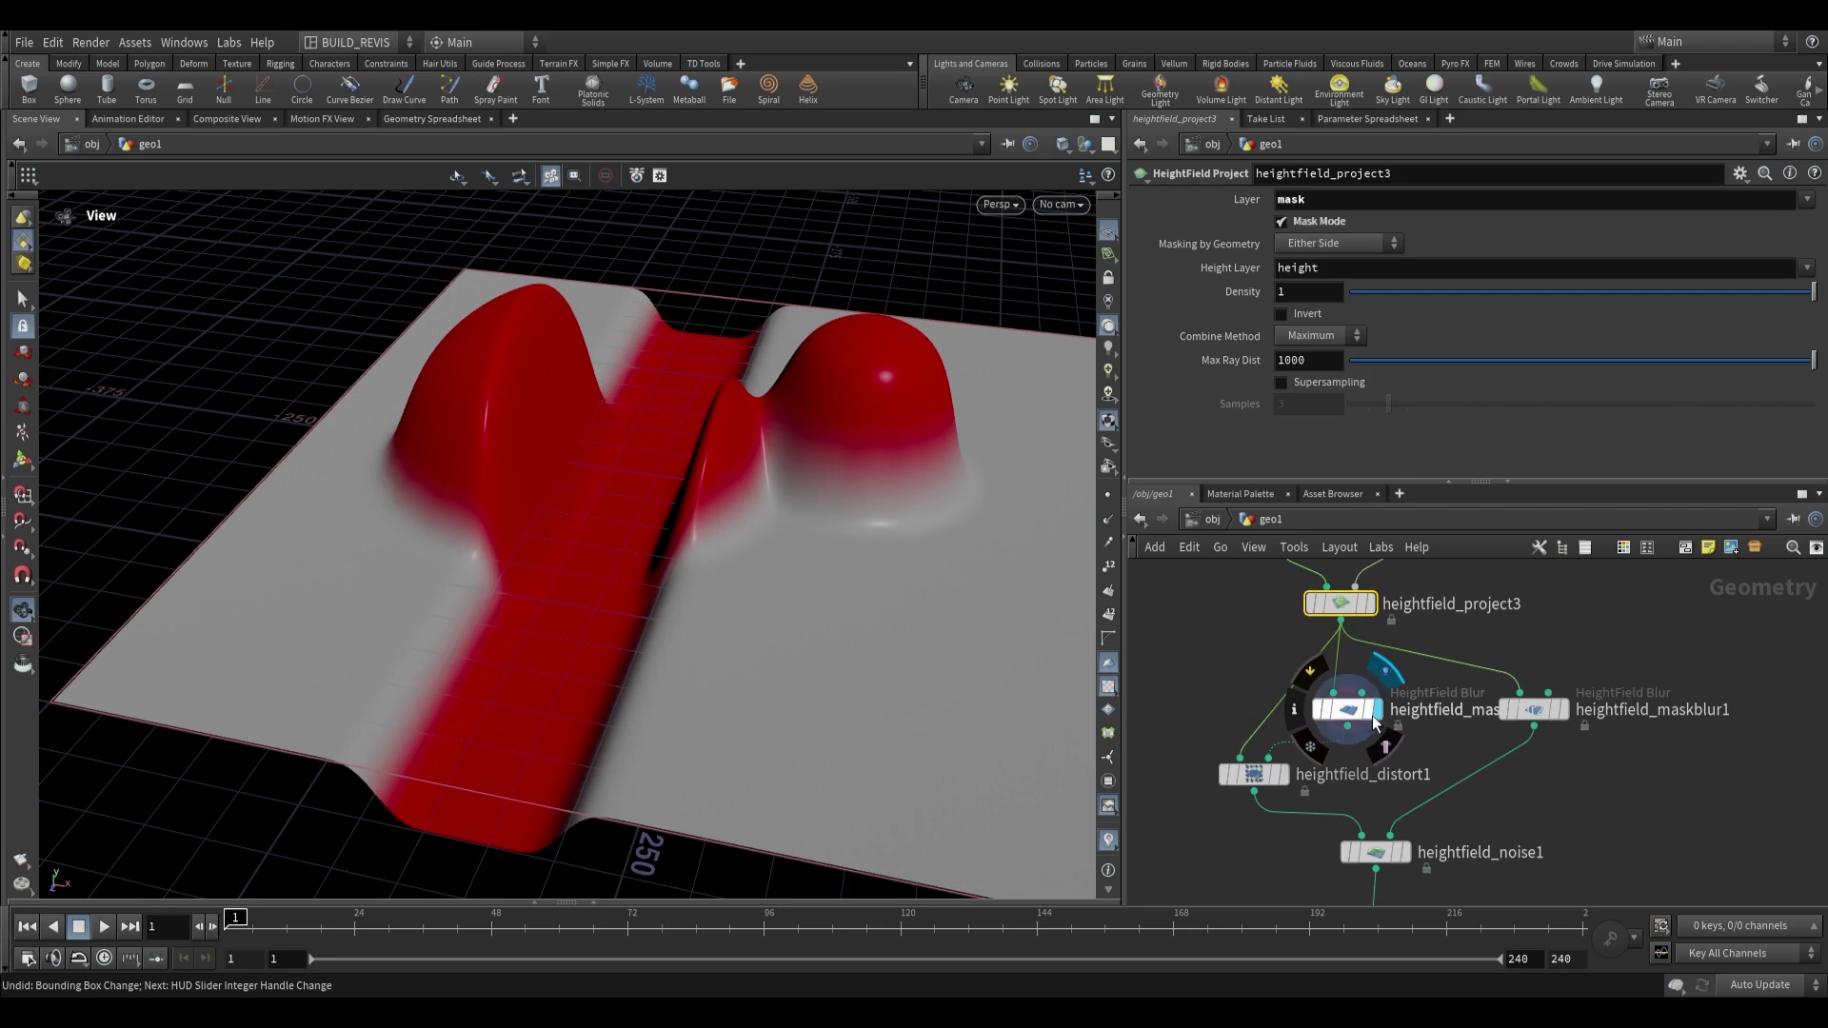
pyautogui.click(1254, 774)
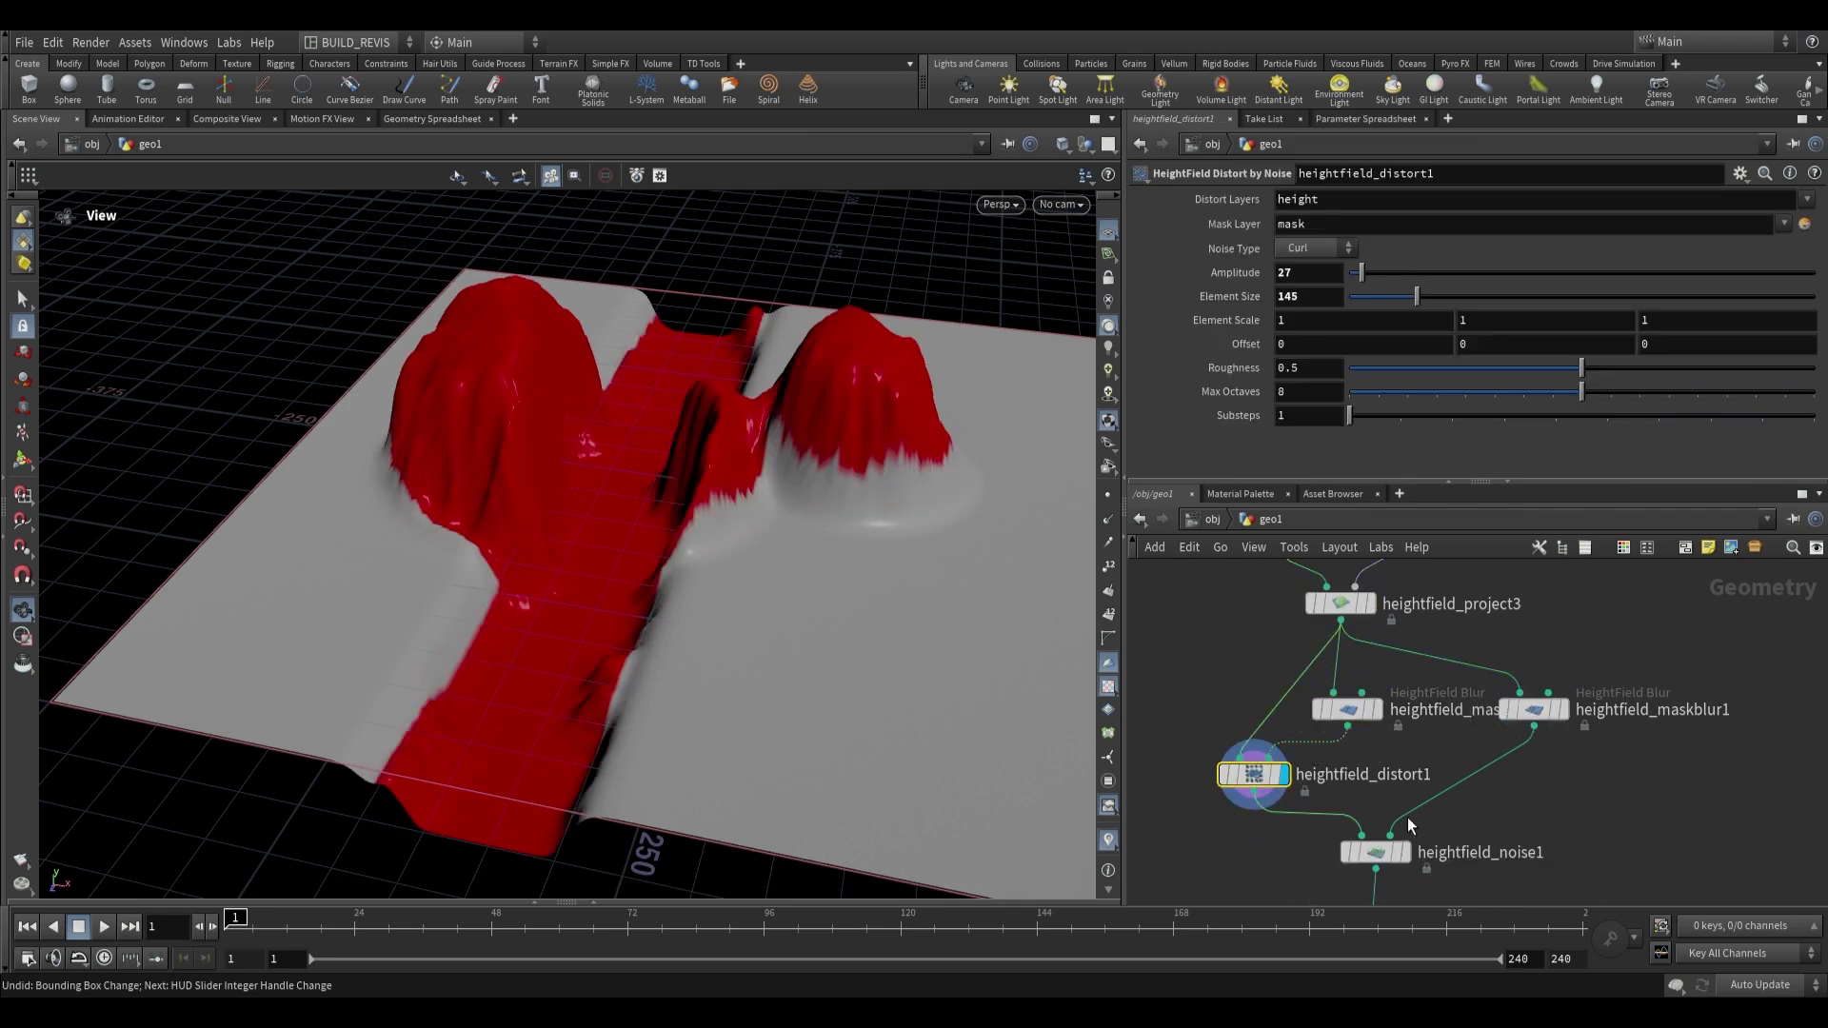
pyautogui.moveTo(1409, 821); pyautogui.dragTo(1412, 729, button='middle')
pyautogui.click(1410, 762)
pyautogui.moveTo(1414, 804); pyautogui.dragTo(1405, 751, button='middle')
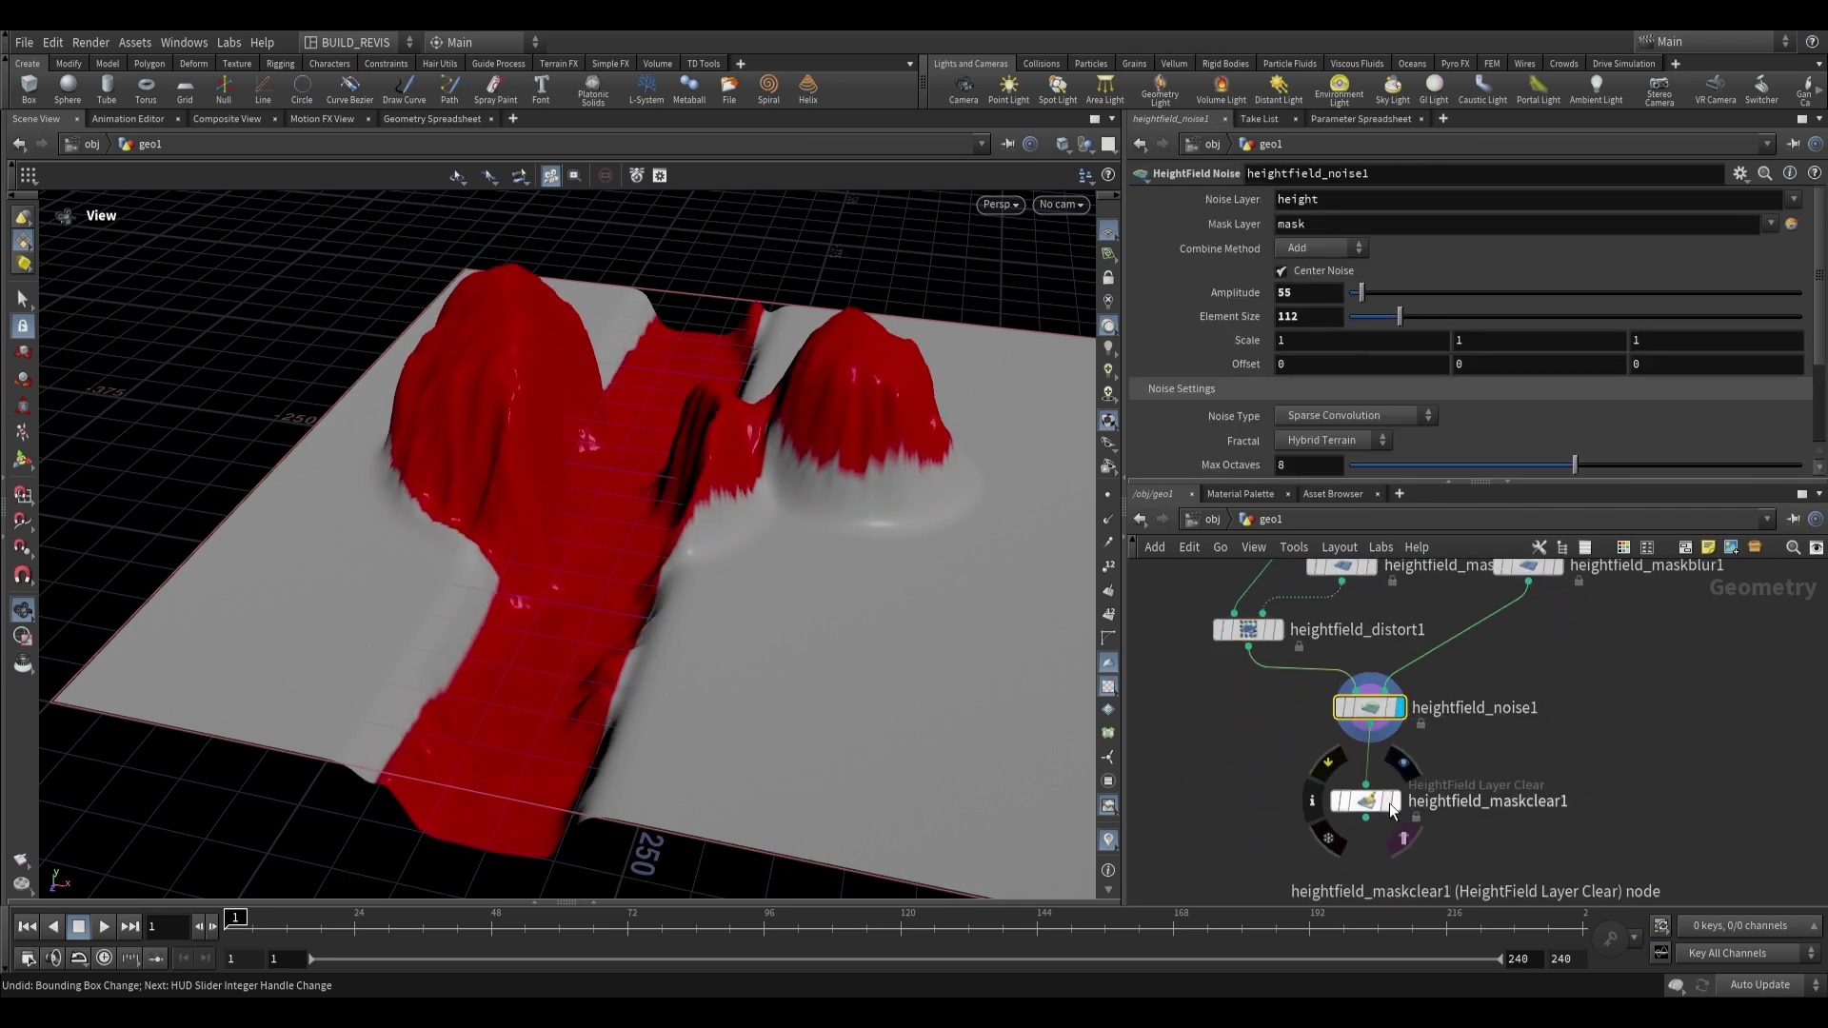
pyautogui.click(1390, 803)
pyautogui.moveTo(790, 657)
pyautogui.mouseDown()
pyautogui.moveTo(787, 600)
pyautogui.moveTo(701, 453)
pyautogui.moveTo(714, 583)
pyautogui.moveTo(790, 660)
pyautogui.mouseUp()
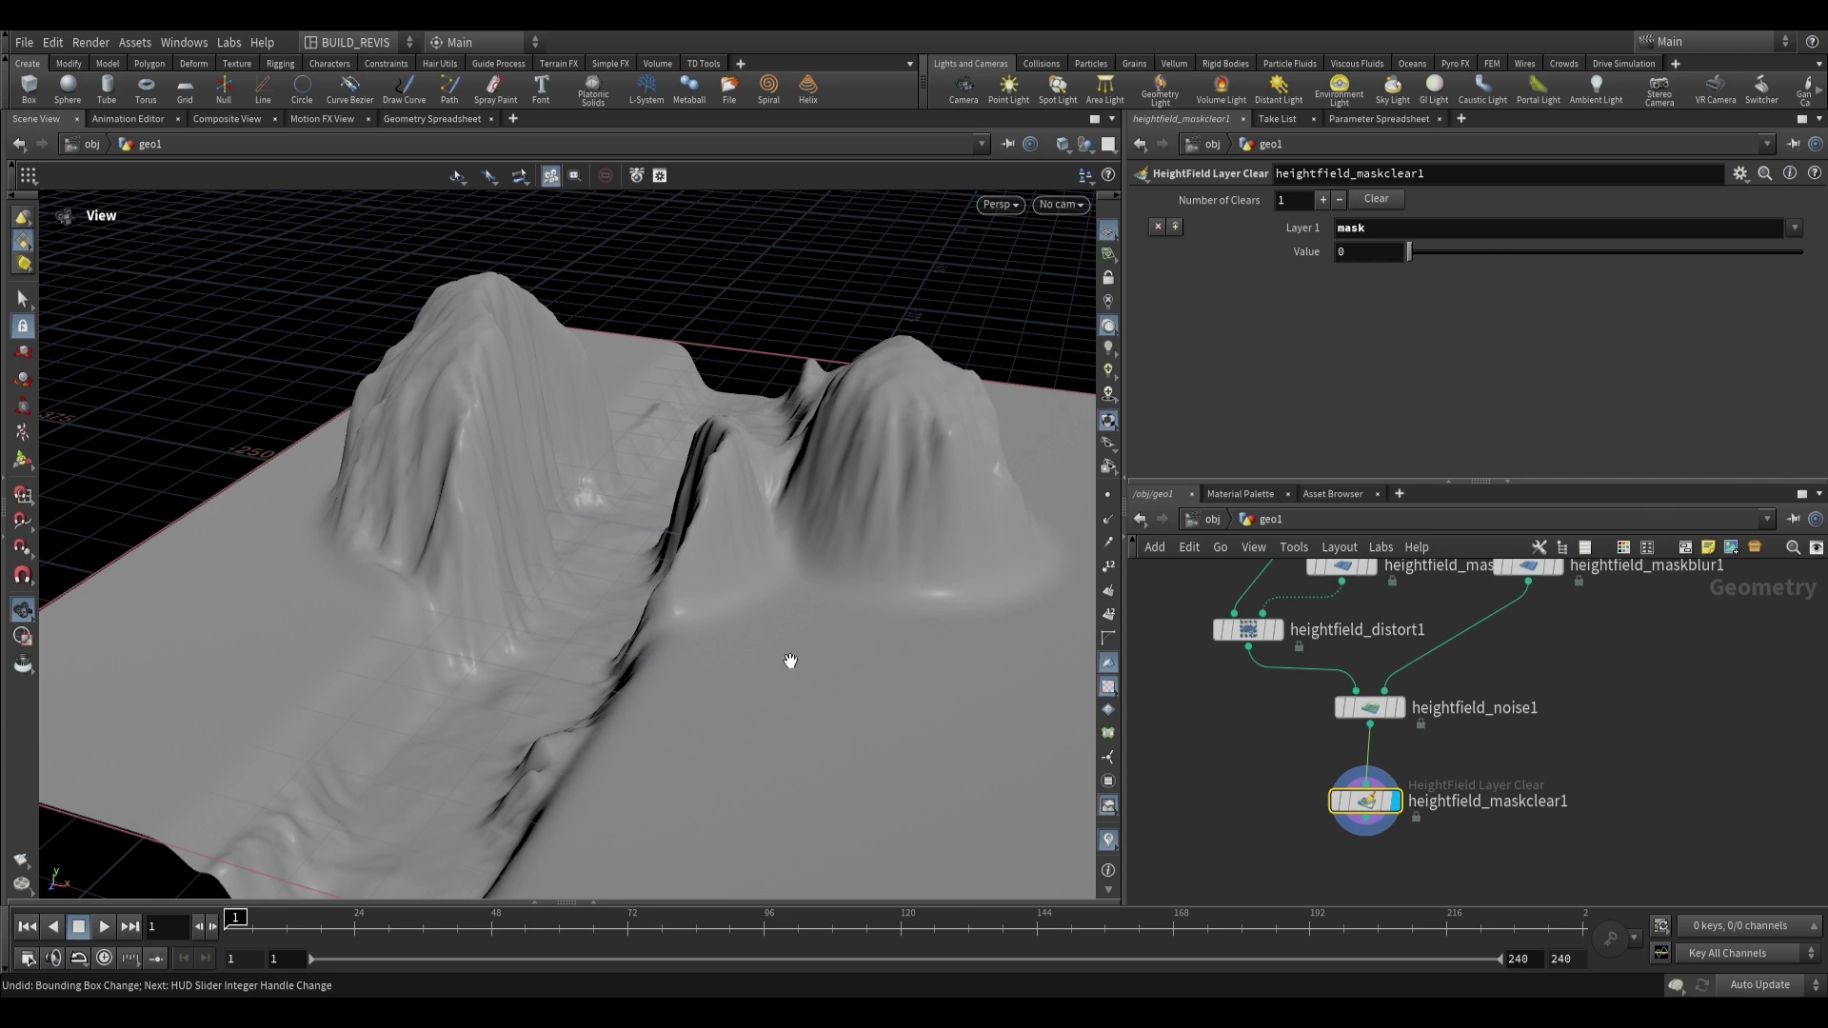